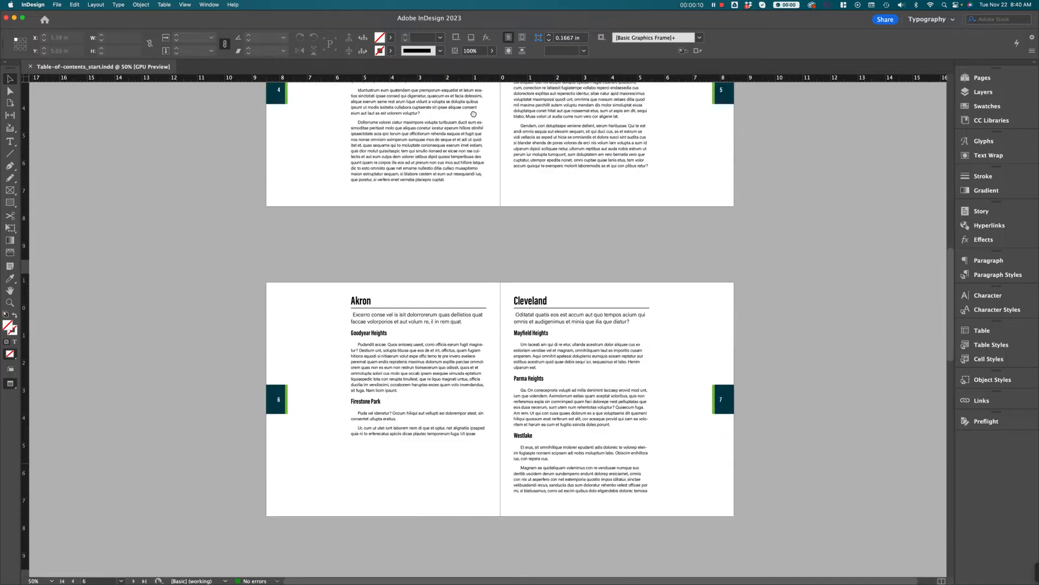
drag(475, 214, 490, 528)
drag(471, 206, 491, 522)
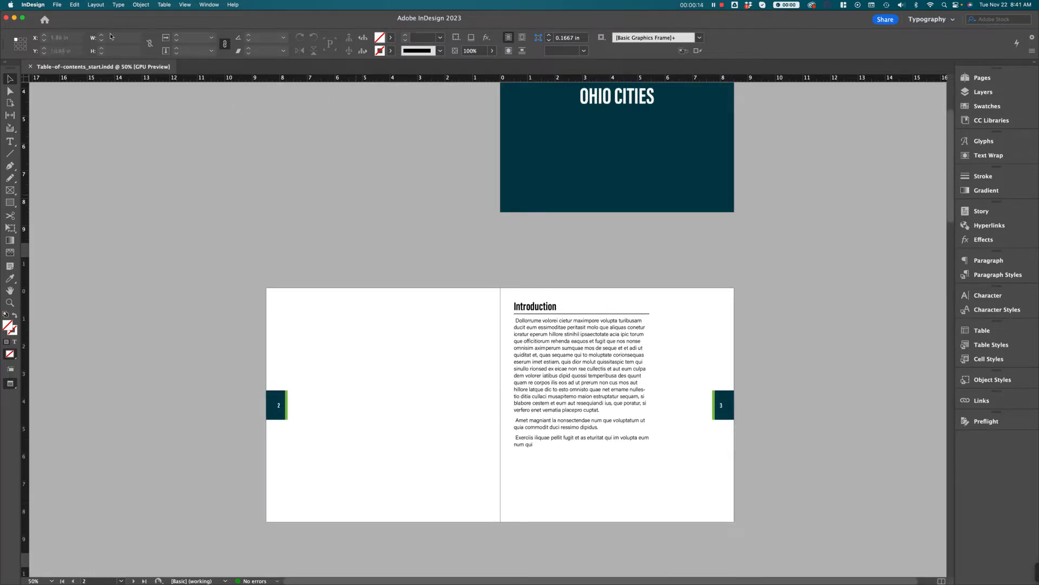
click(105, 5)
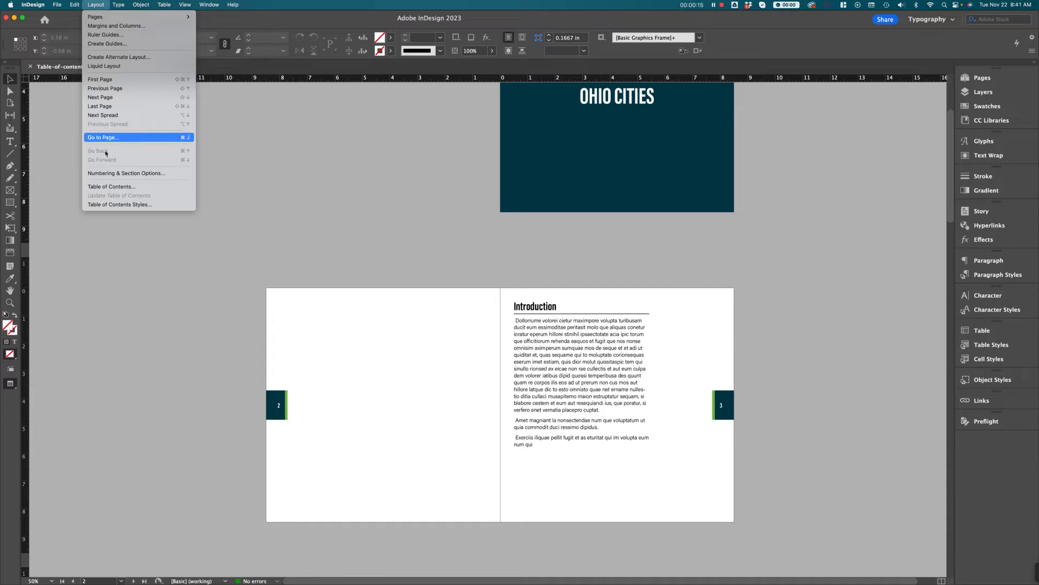
click(104, 187)
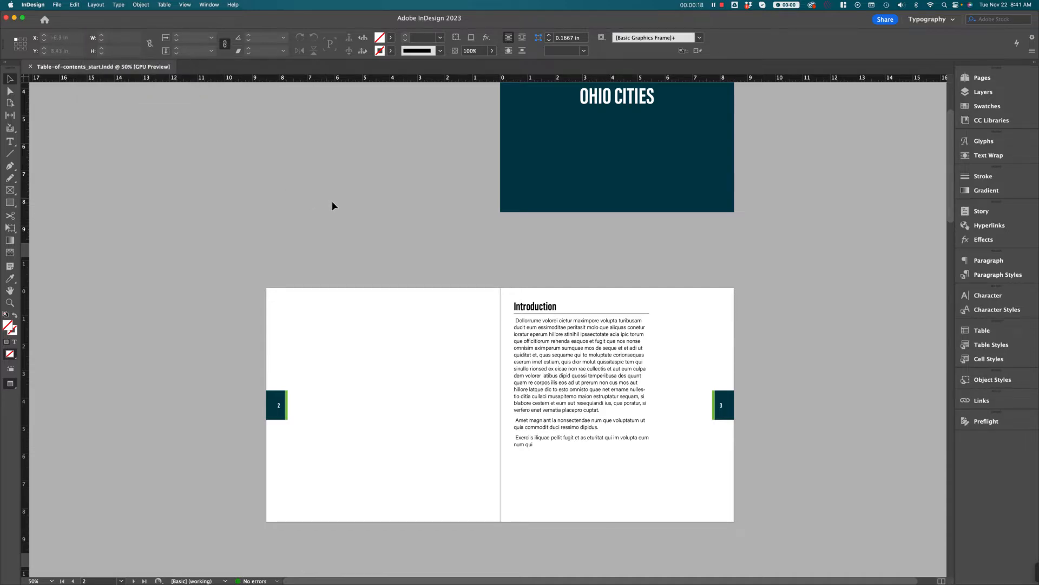
scroll(433, 155, up, 5)
scroll(441, 324, down, 5)
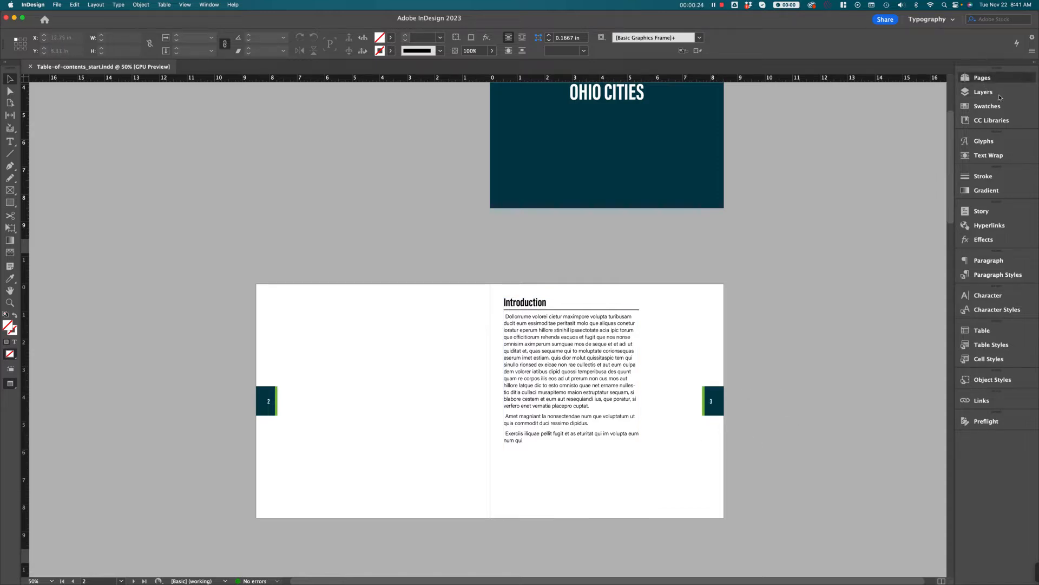
Open the A-Parent spread from the page overview and examine its page number markers
click(980, 80)
click(980, 81)
click(978, 82)
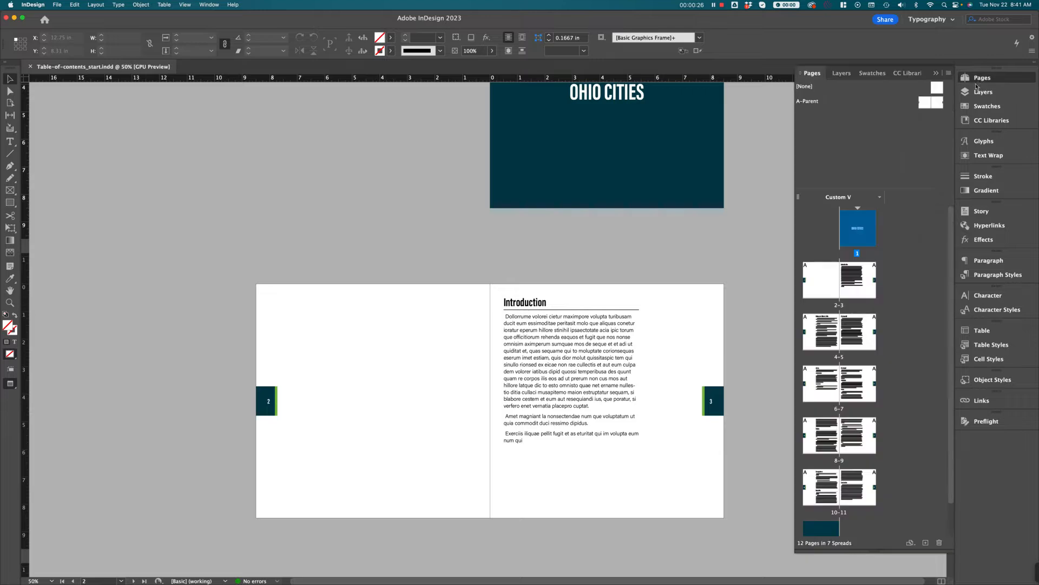
double_click(924, 103)
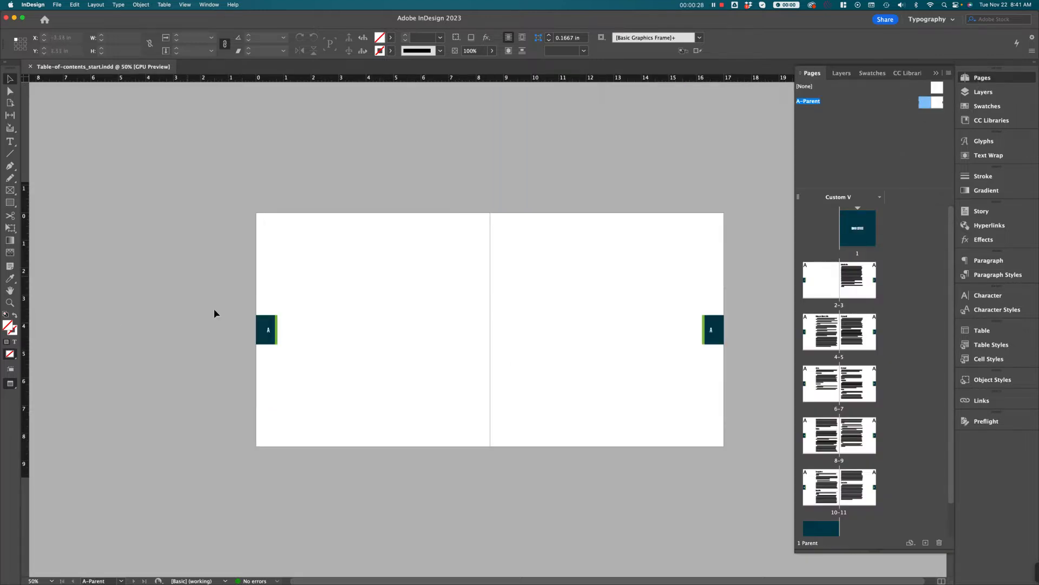
click(936, 74)
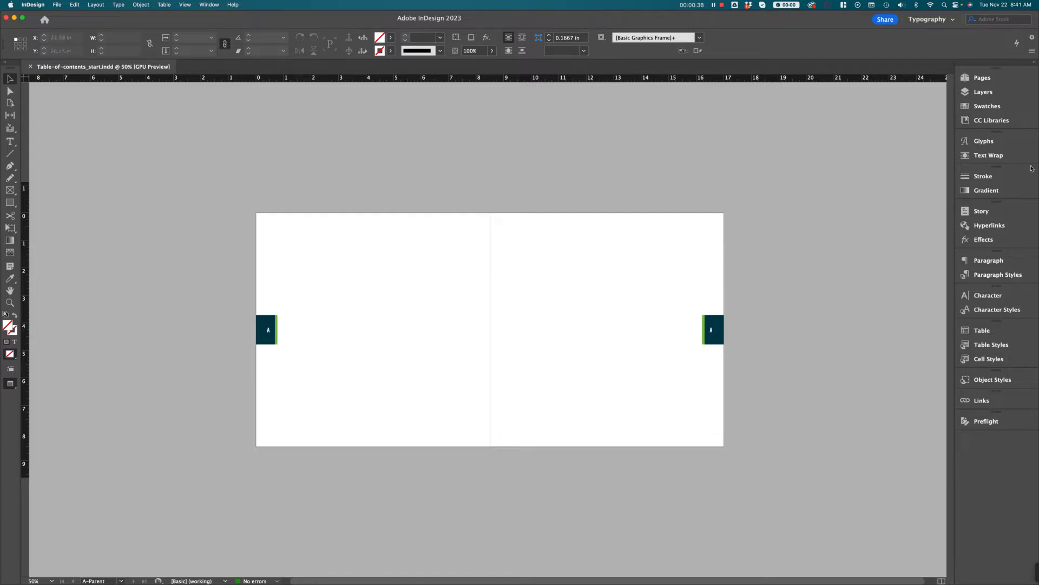
Return to page 3 of the document and display the list of paragraph styles
click(978, 79)
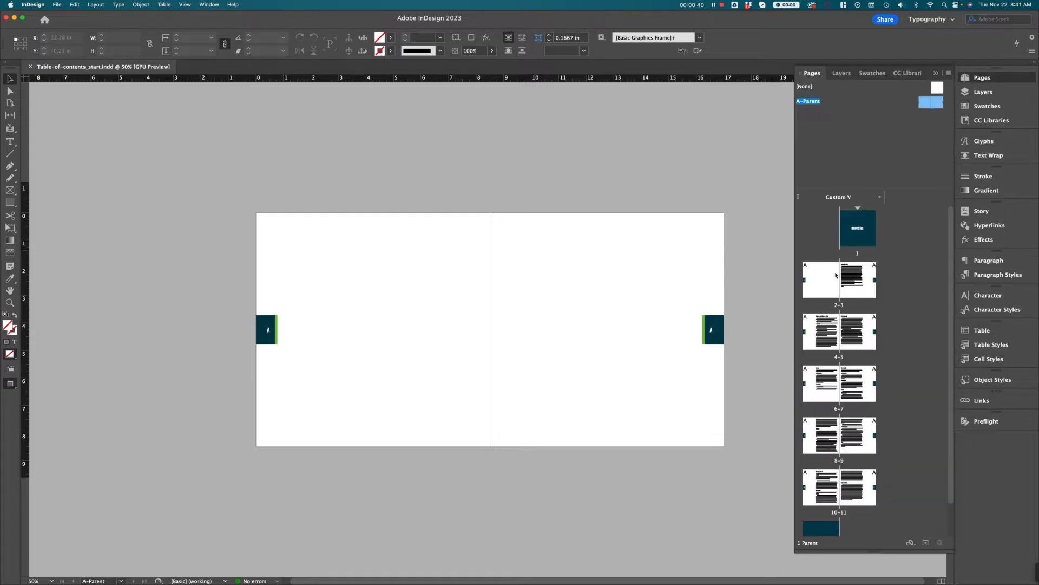
double_click(856, 284)
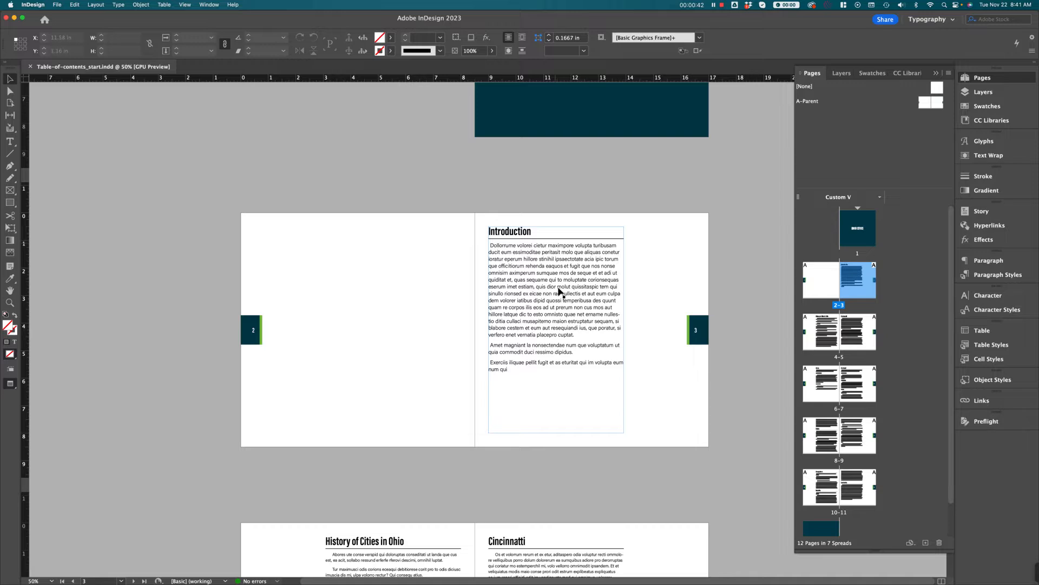
click(981, 282)
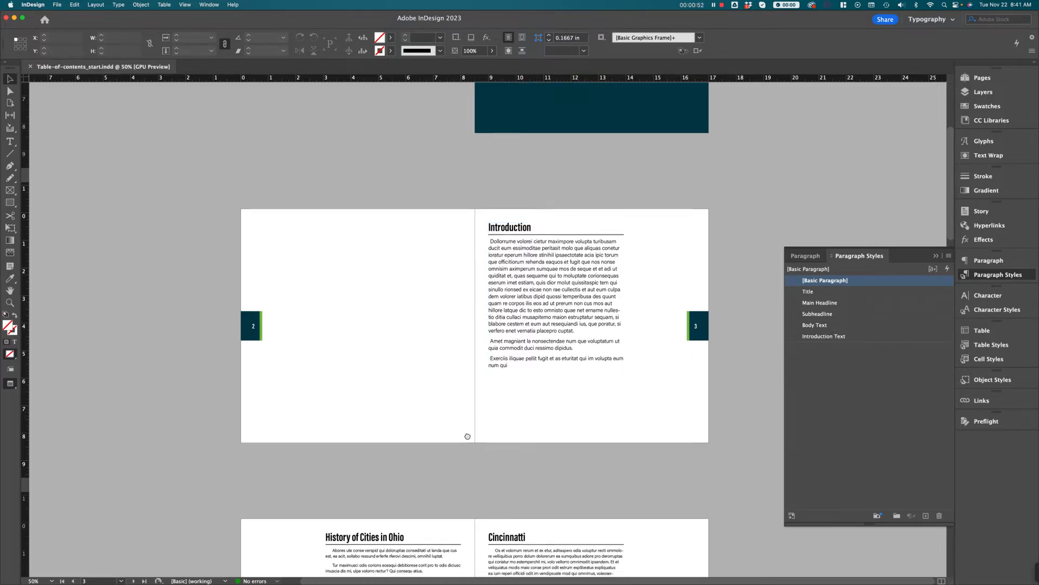
Examine the headlines and subheadlines on the document's spreads, from the Introduction through the city pages to the Conclusion
scroll(447, 482, down, 3)
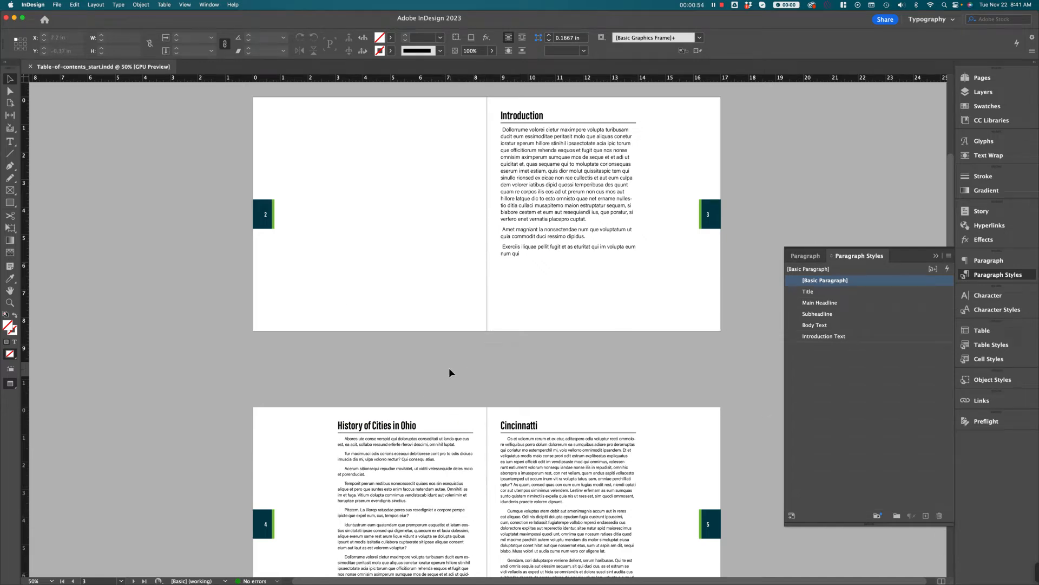
drag(421, 341, 423, 425)
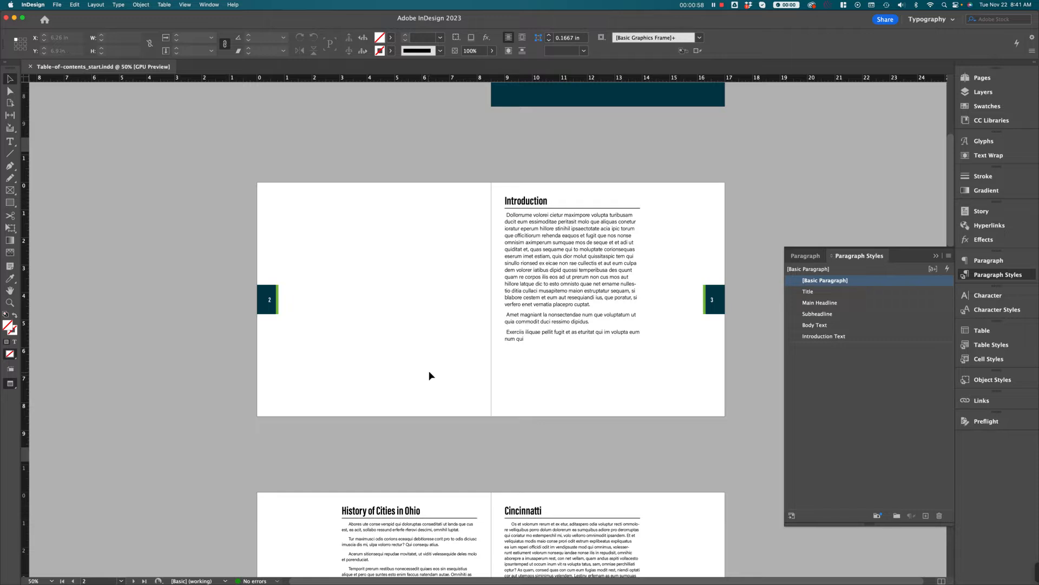
click(511, 223)
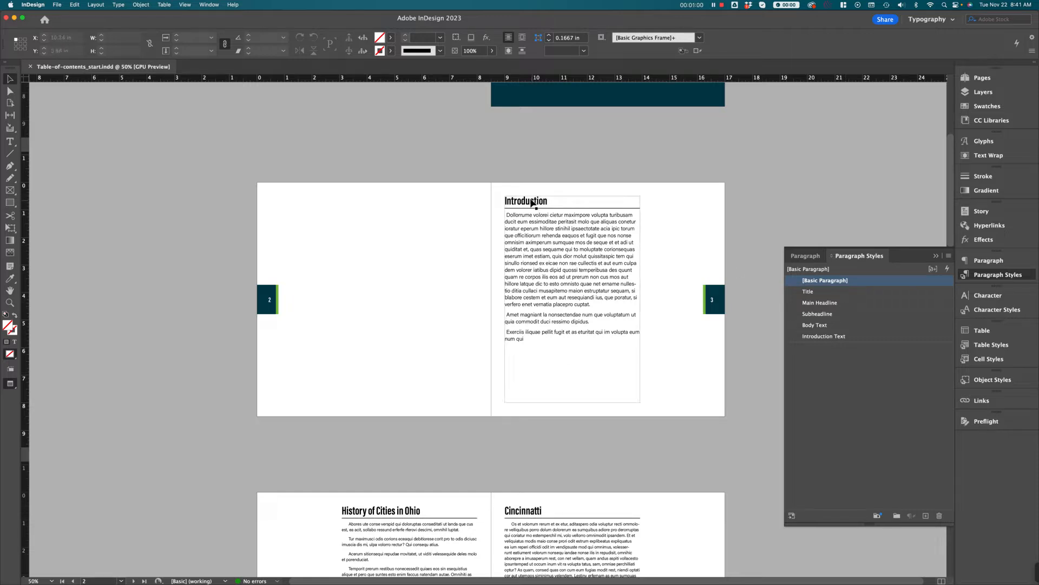
click(428, 509)
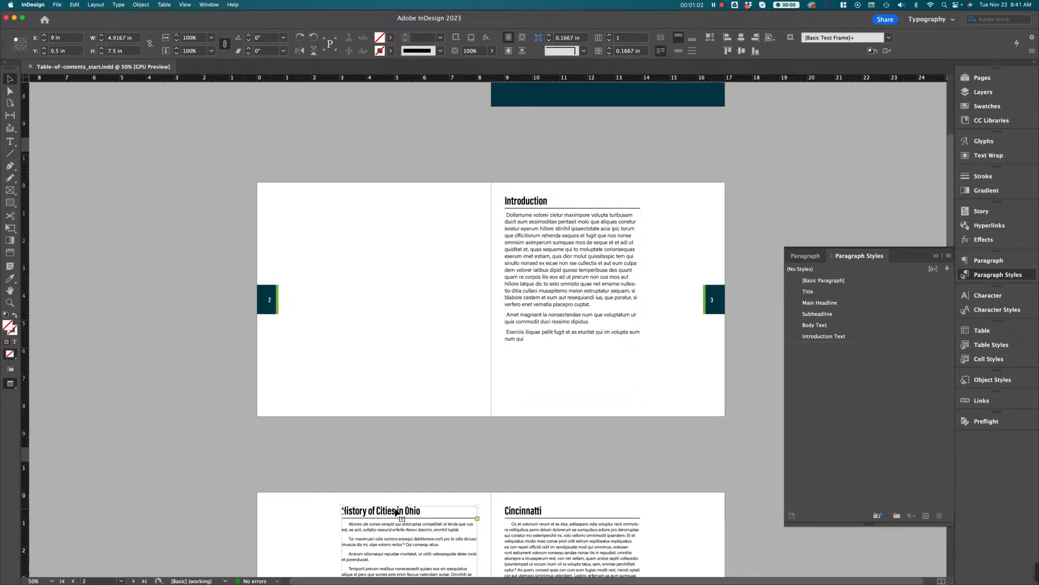
click(387, 452)
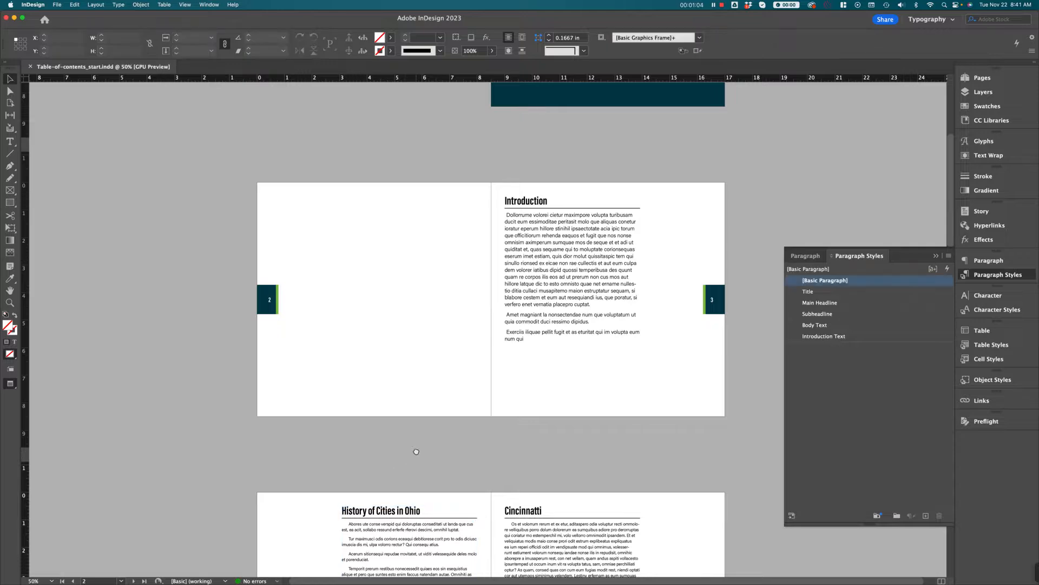
scroll(379, 412, down, 5)
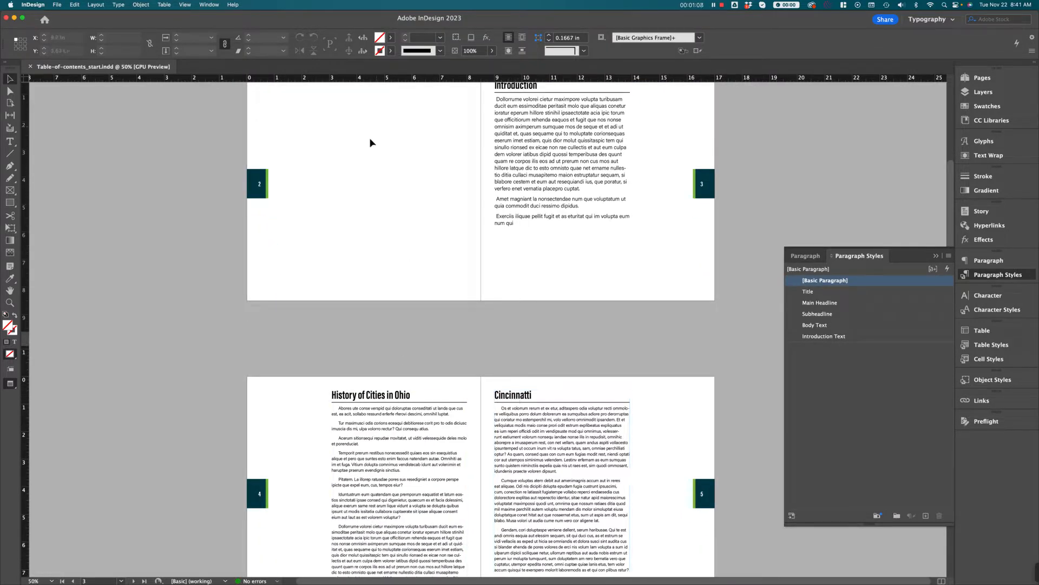
scroll(371, 200, up, 3)
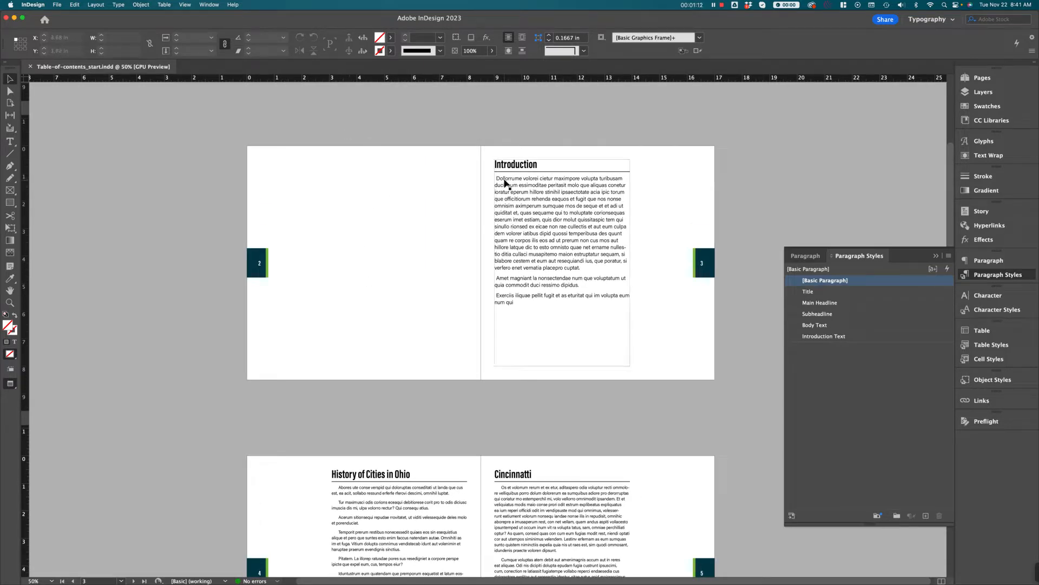
scroll(577, 216, down, 7)
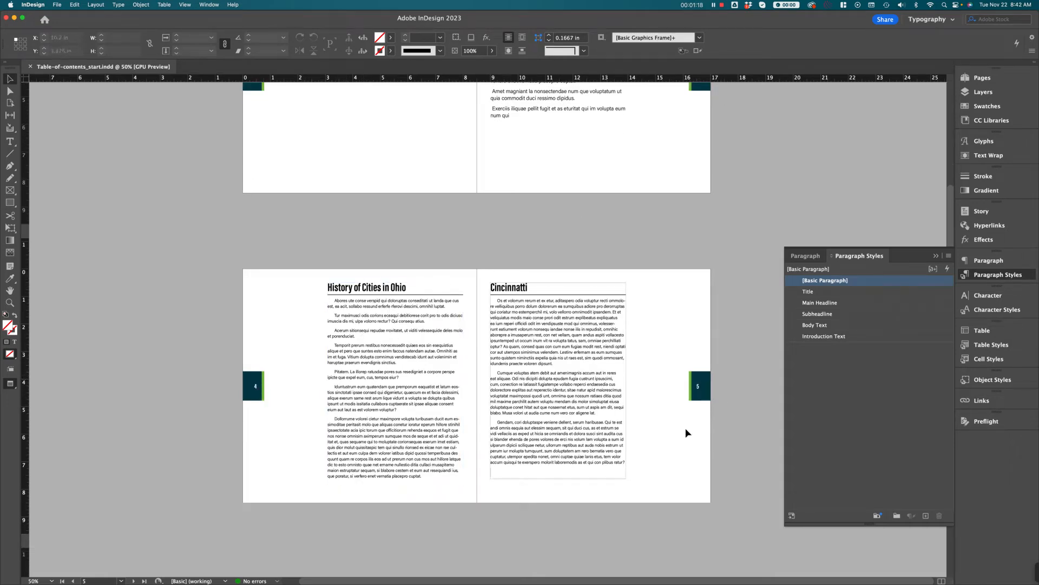
scroll(533, 443, down, 20)
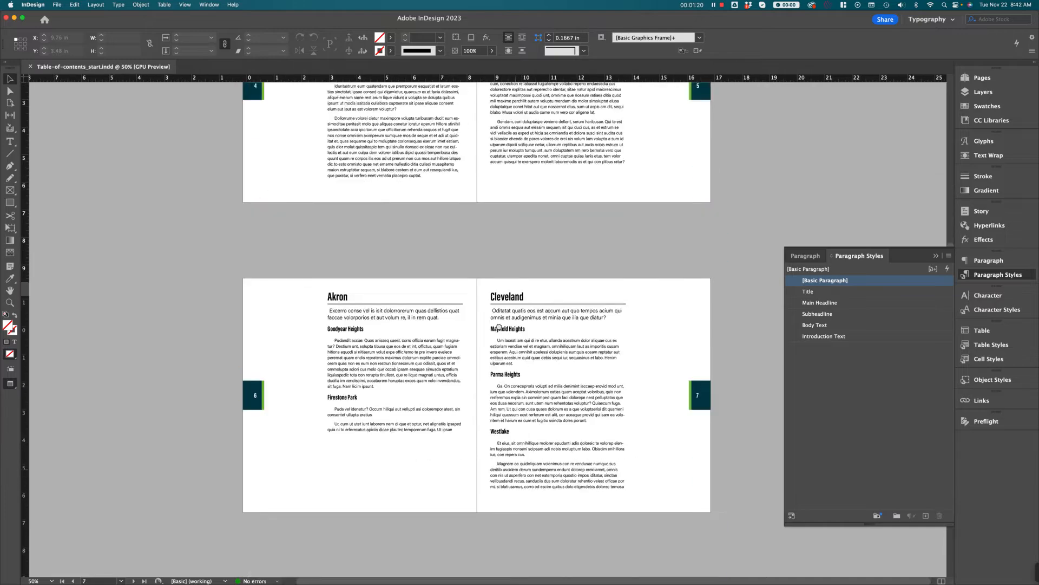
scroll(492, 279, down, 4)
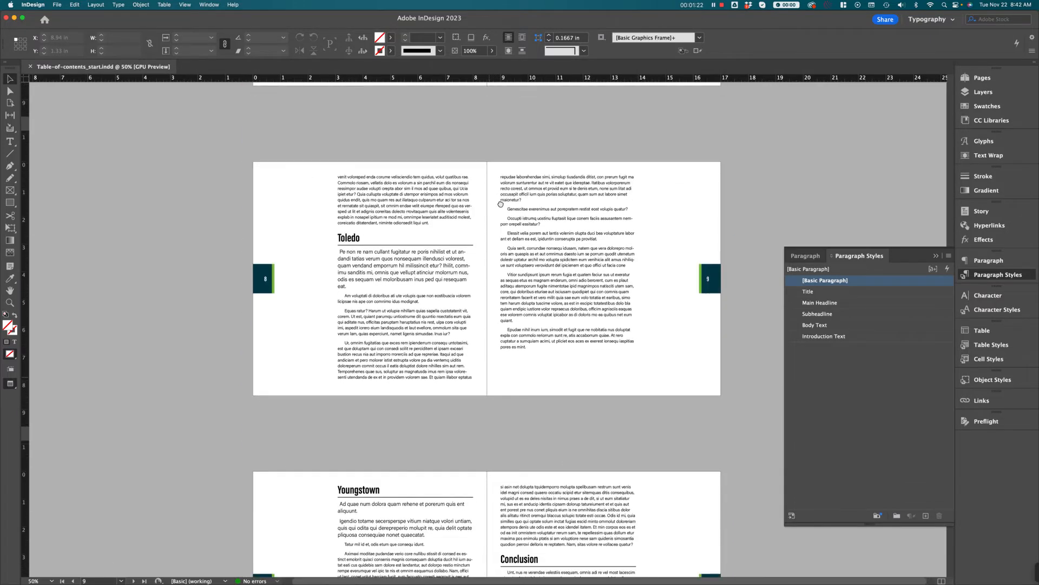
scroll(457, 218, up, 7)
scroll(458, 217, up, 15)
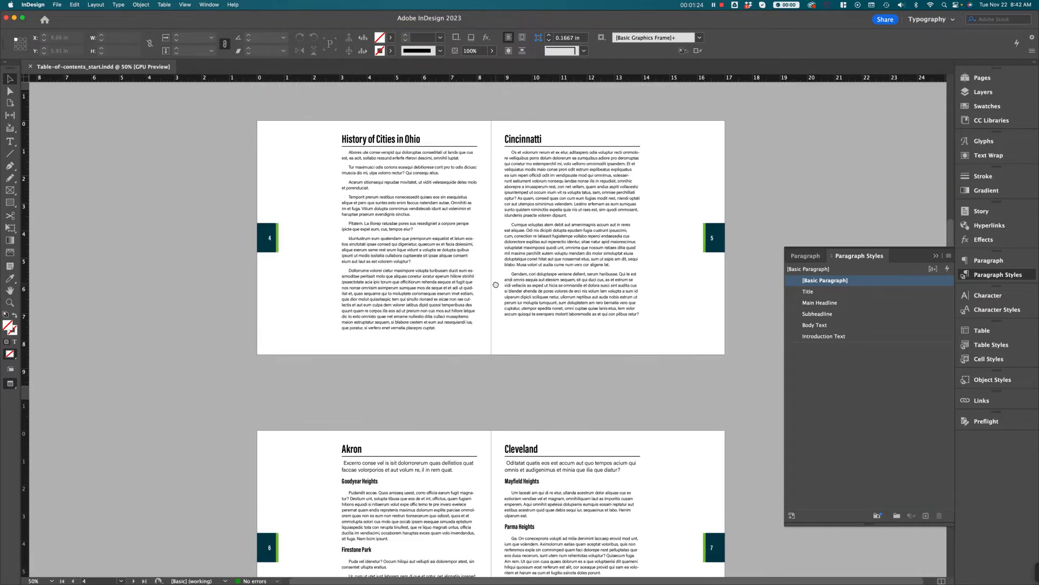
Check which paragraph style the Cincinnatti headline on page 5 uses, and deselect it
click(540, 226)
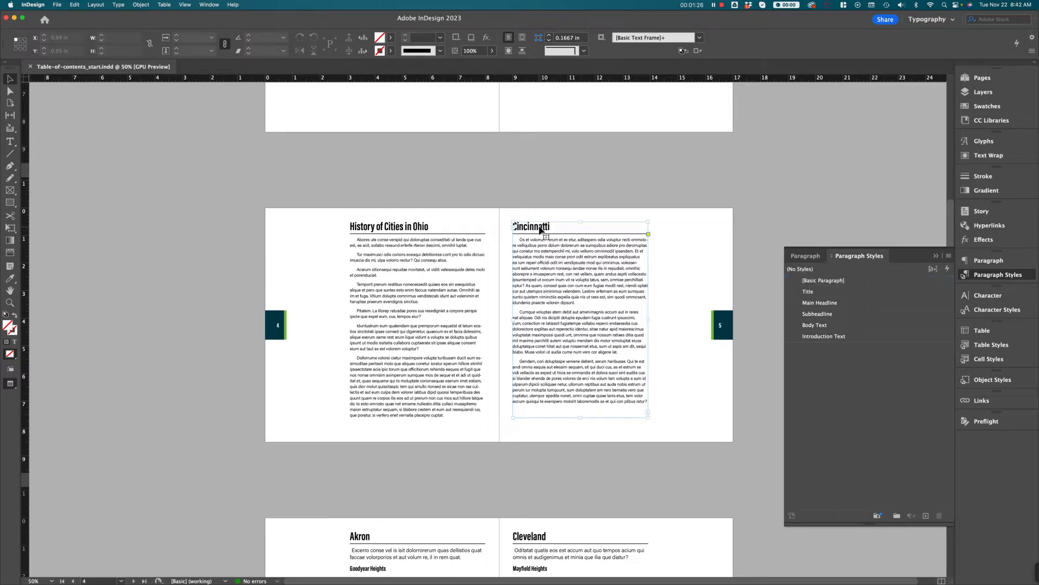
double_click(540, 226)
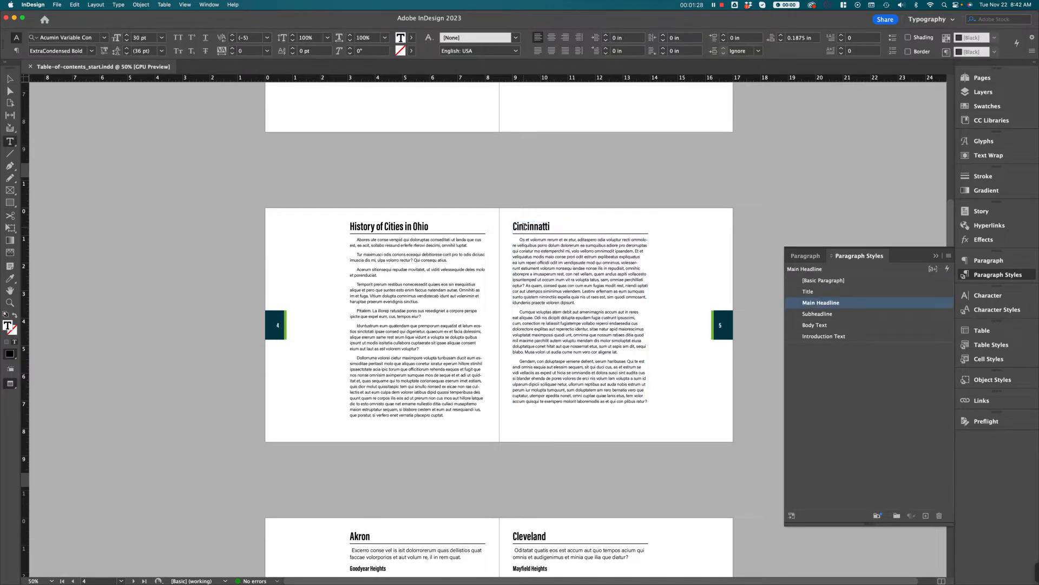
double_click(524, 226)
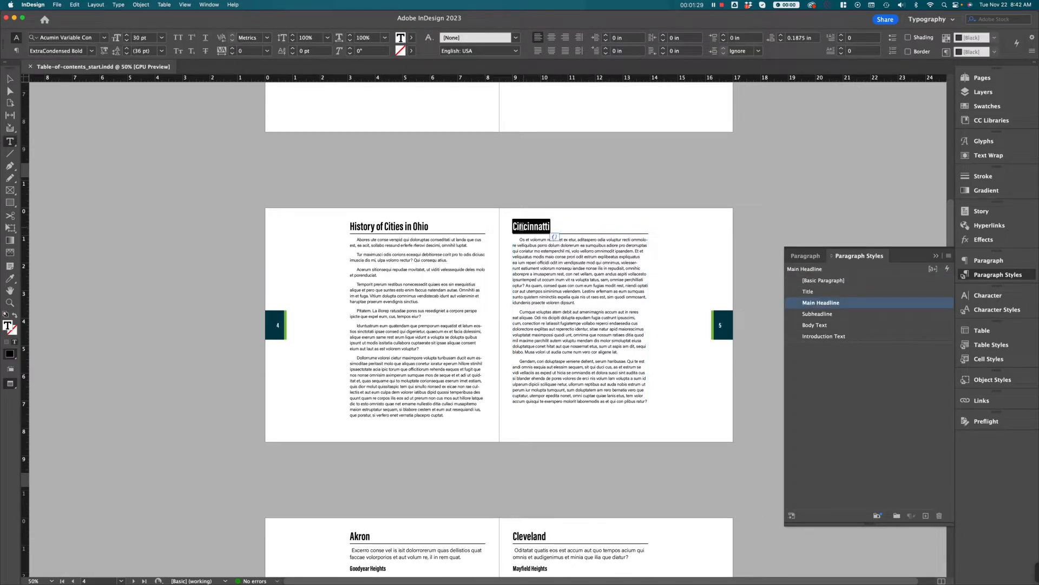
click(10, 80)
click(296, 156)
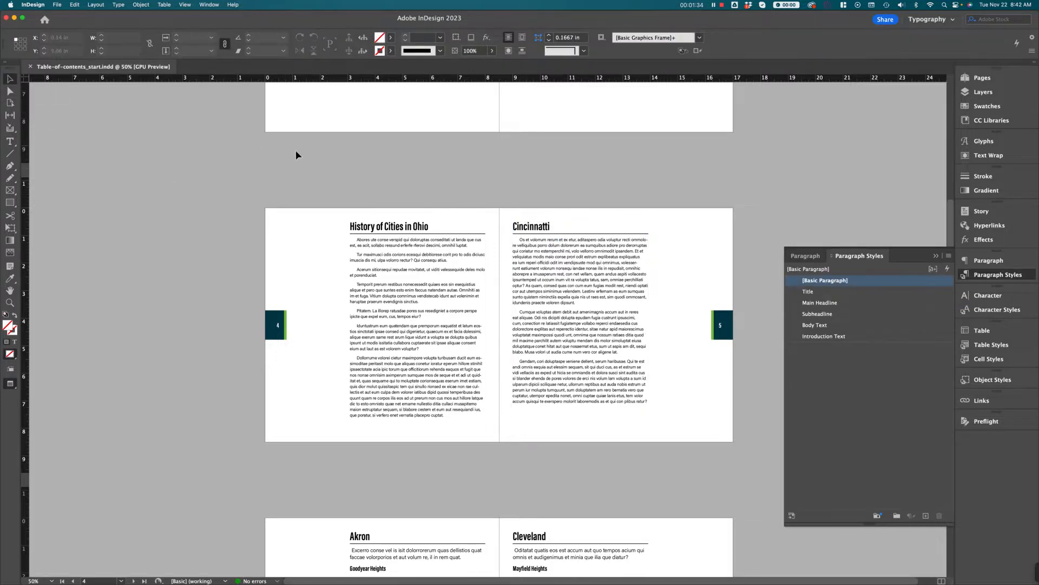
Open the Table of Contents settings and remove Subheadline and Main Headline from the included paragraph styles
drag(297, 160, 273, 420)
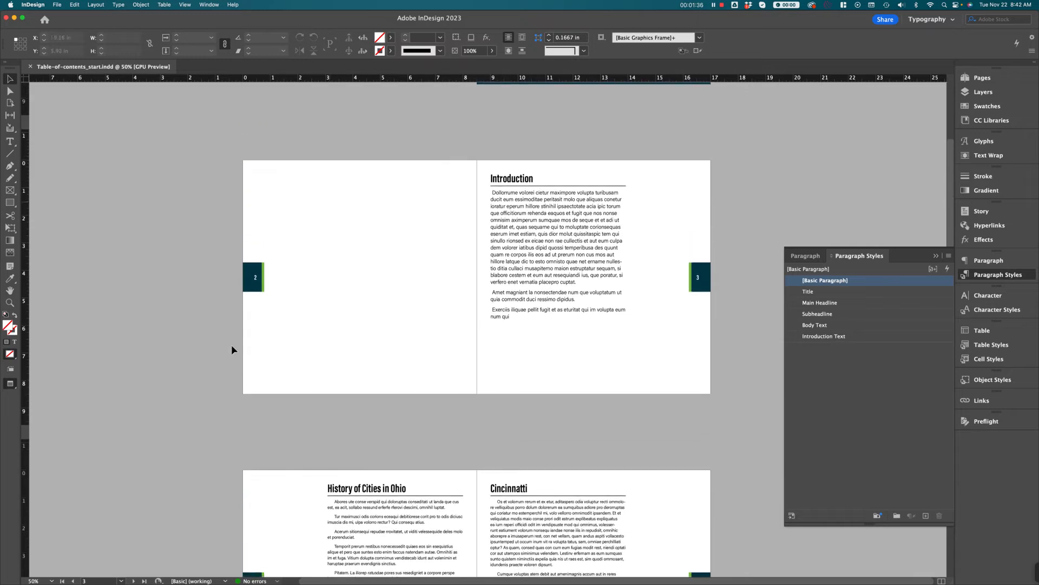
drag(359, 315, 364, 311)
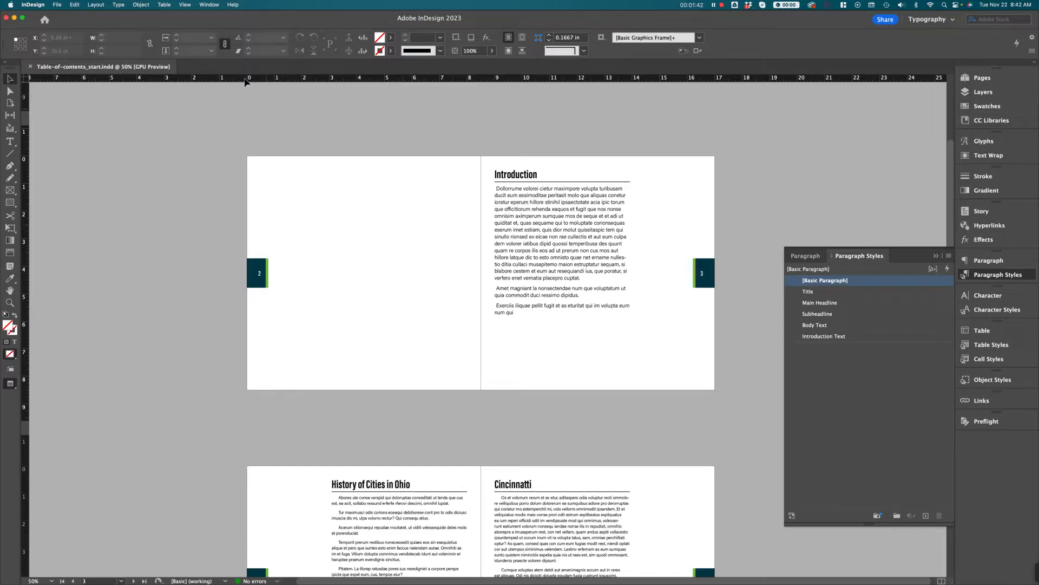
click(97, 5)
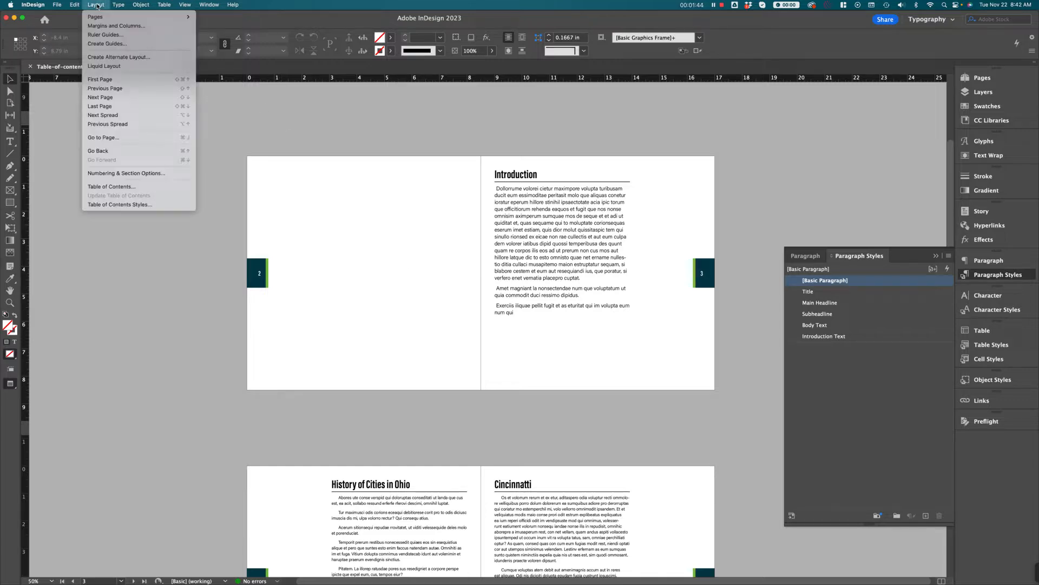
click(98, 186)
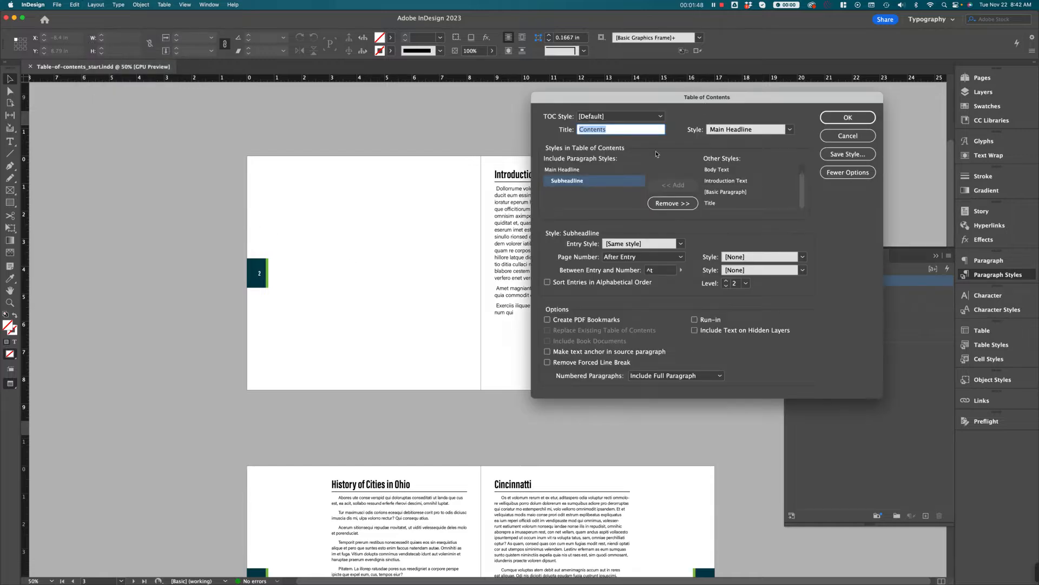
click(669, 204)
click(670, 205)
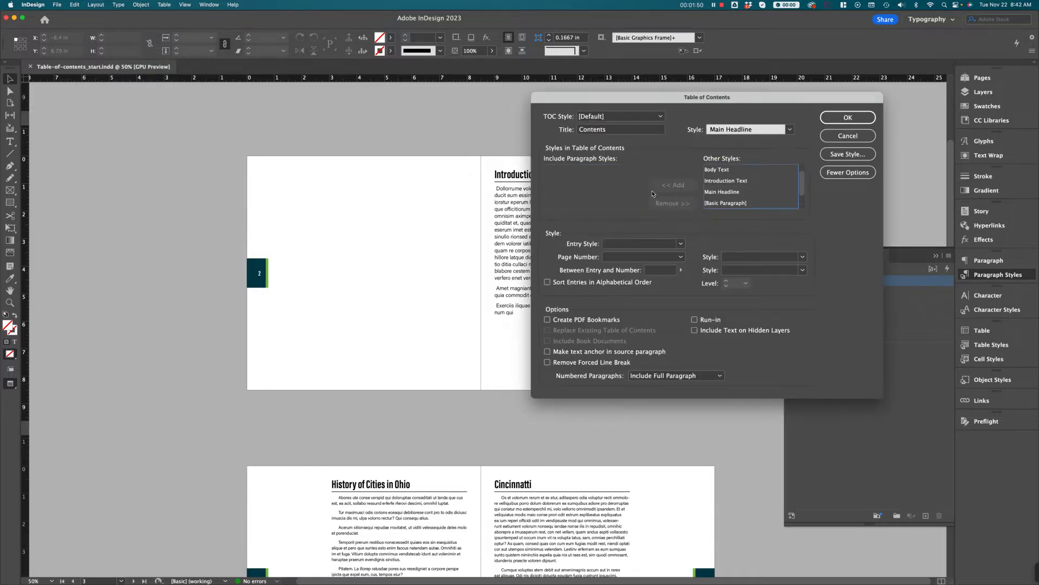
Reposition the Table of Contents dialog and compare its reduced and extended options, leaving the extended options displayed
drag(768, 97, 709, 207)
click(968, 167)
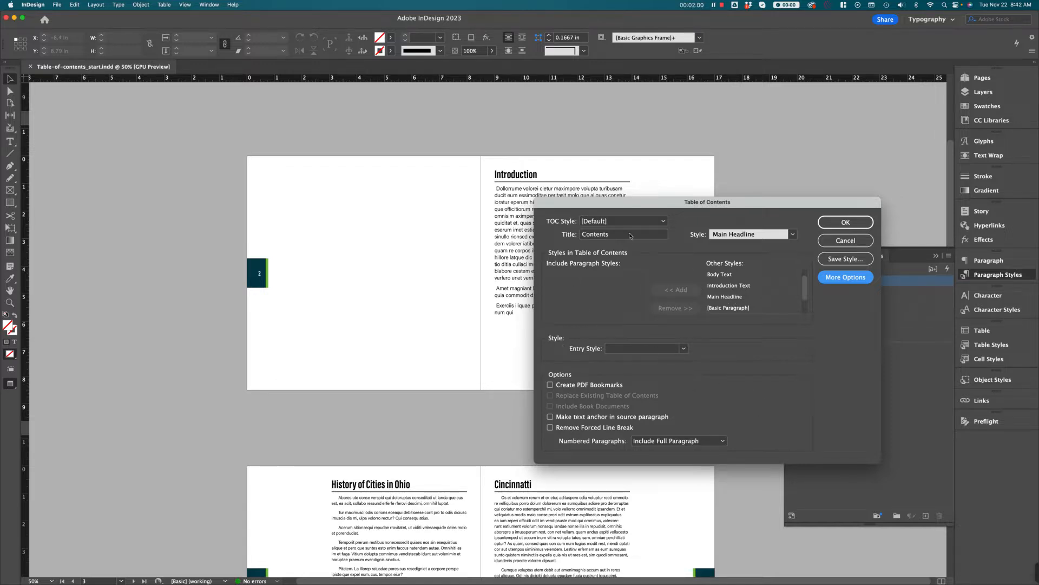
drag(626, 202, 674, 190)
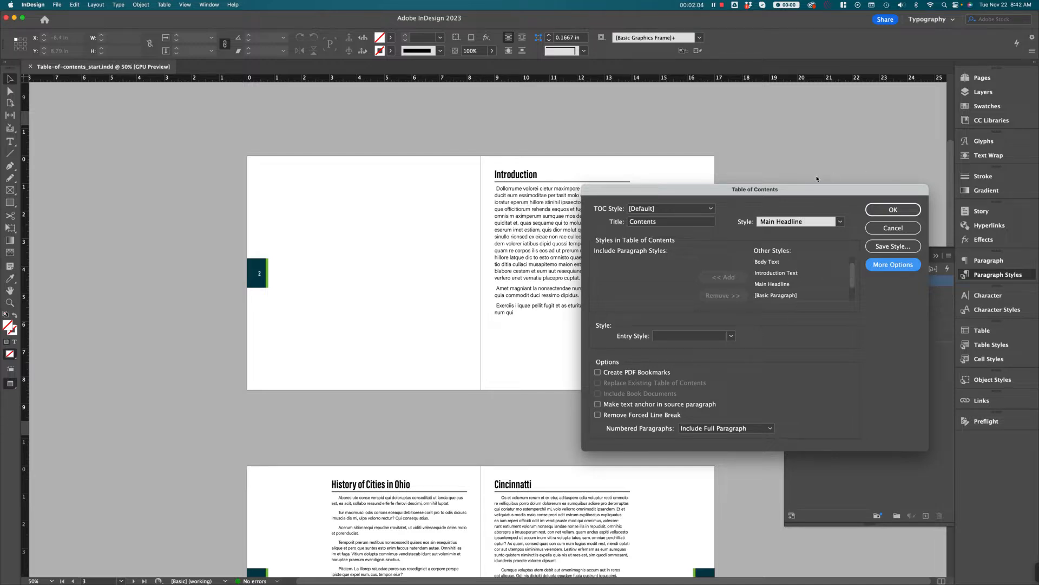
drag(806, 191, 806, 122)
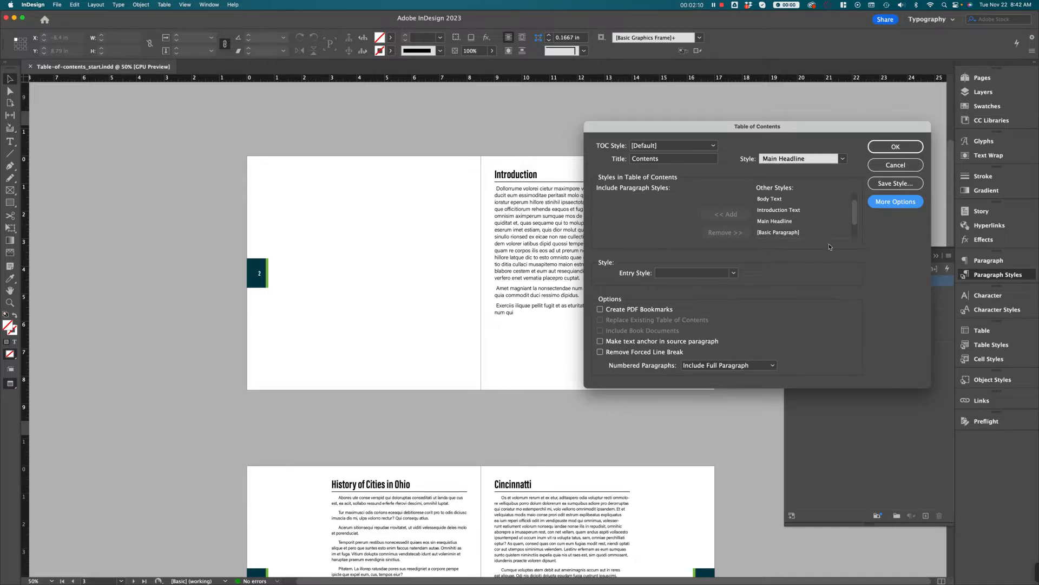
click(640, 212)
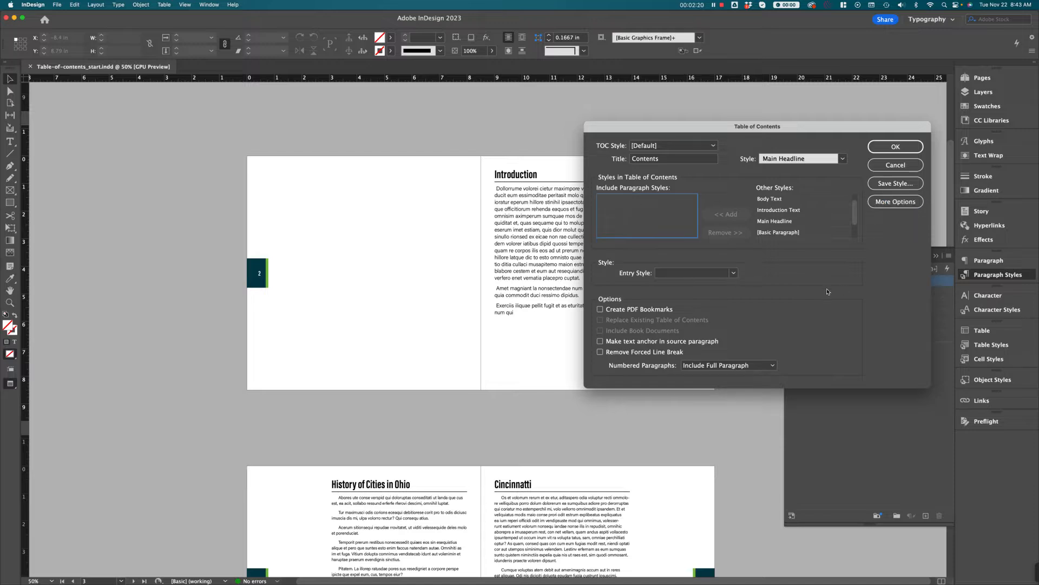
click(894, 201)
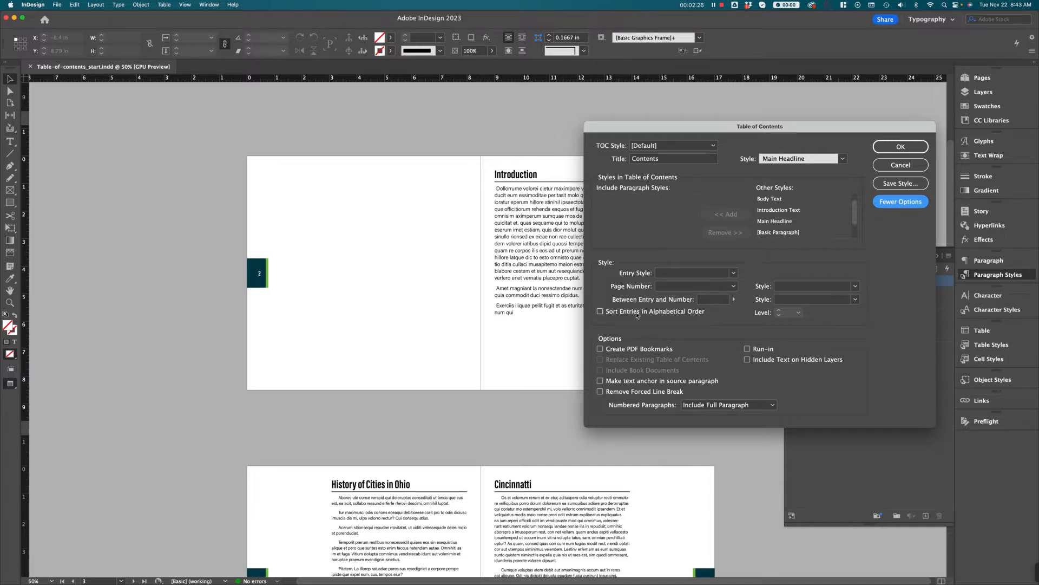
click(616, 221)
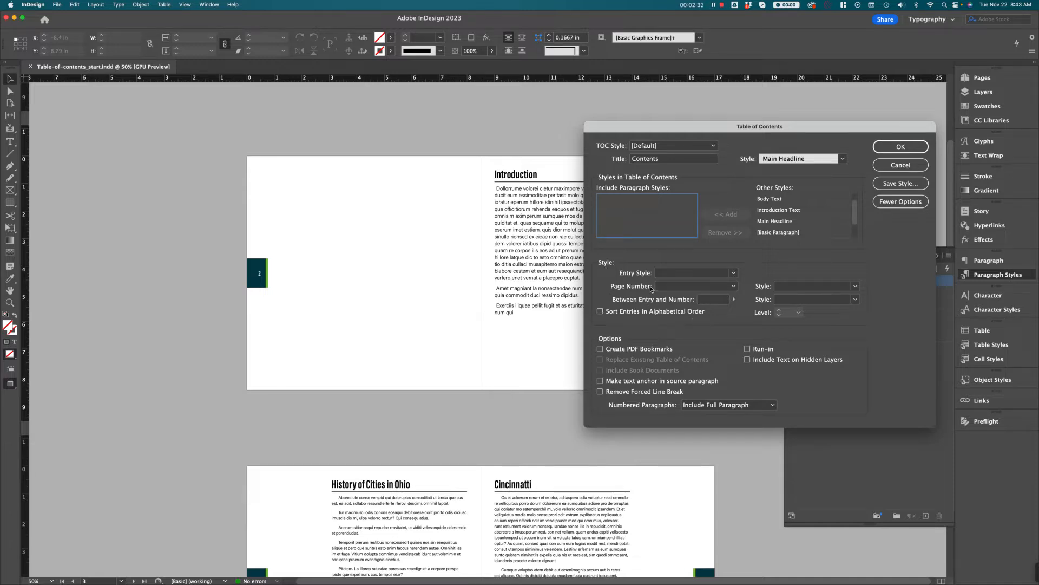
click(734, 286)
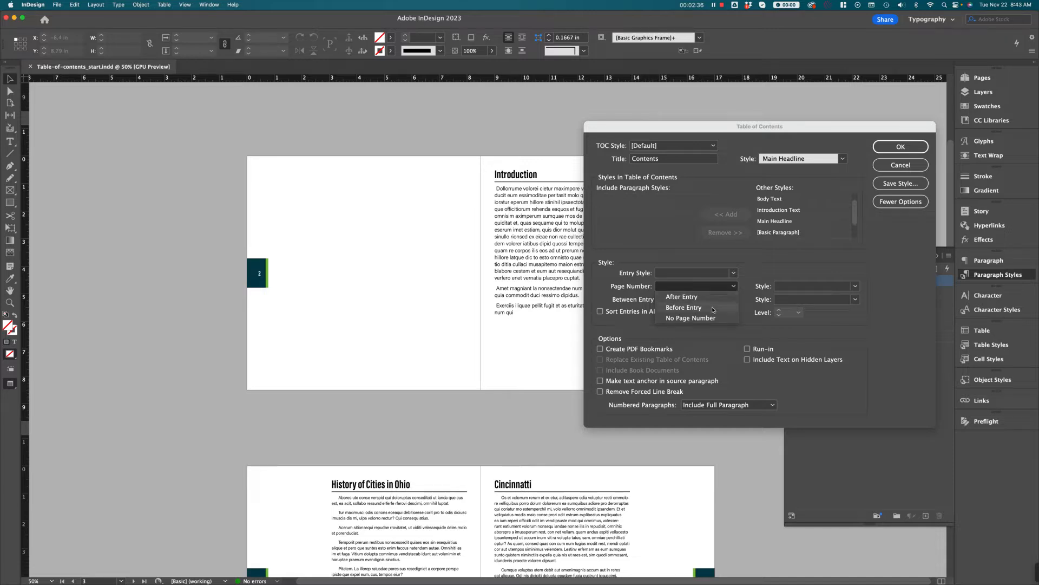
click(638, 294)
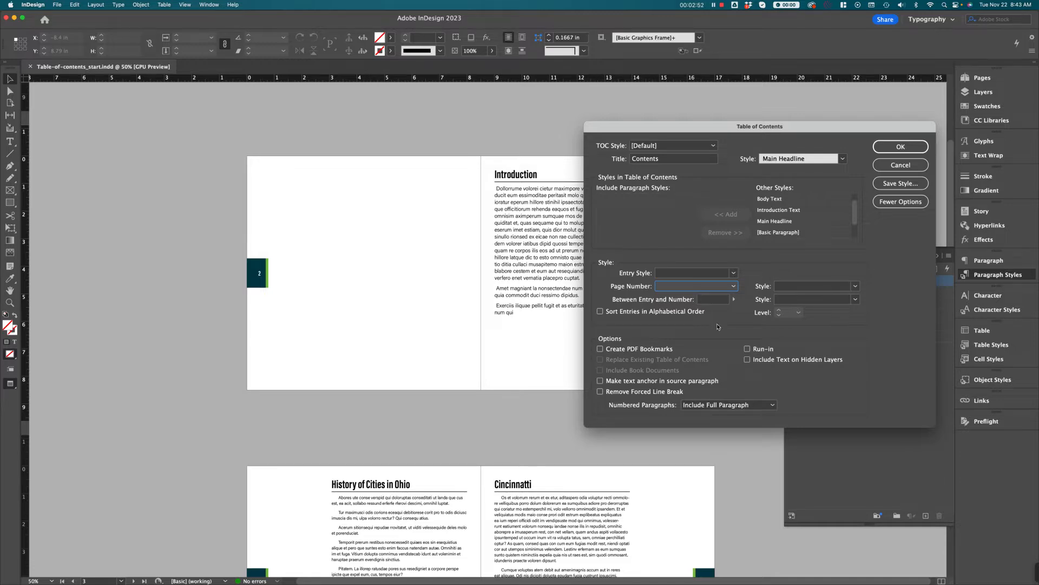
click(644, 207)
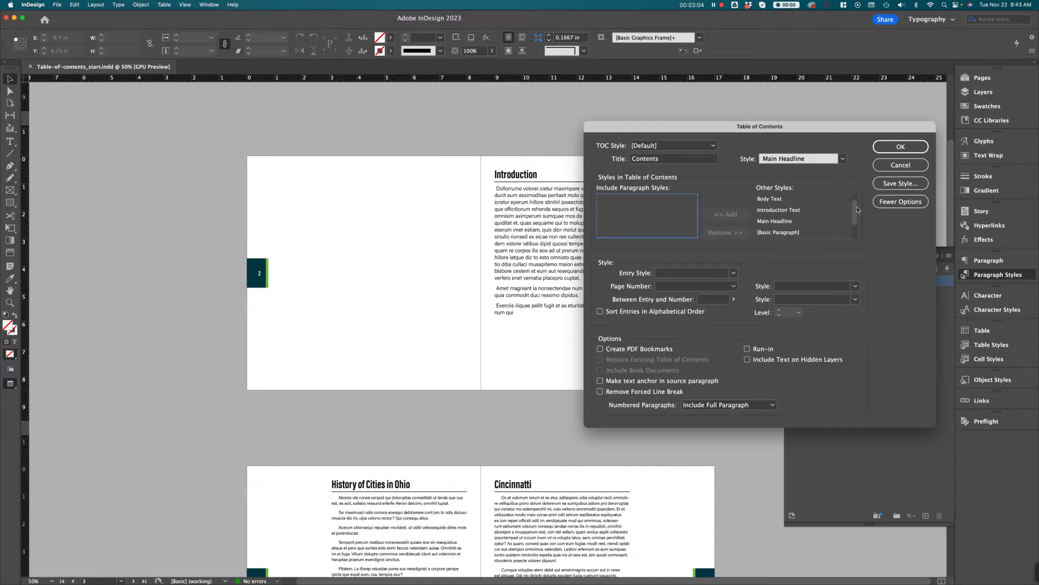
Include the Main Headline paragraph style in the table of contents and place its page numbers before the entries
mouse_move(857, 222)
mouse_down()
mouse_move(857, 236)
mouse_move(855, 205)
mouse_move(857, 213)
mouse_up()
click(785, 222)
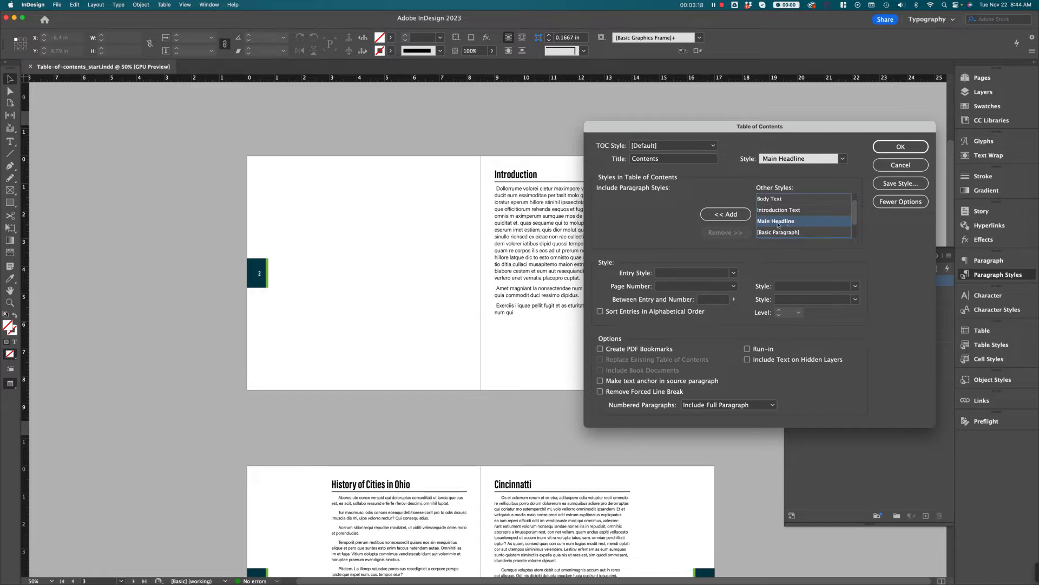
click(734, 215)
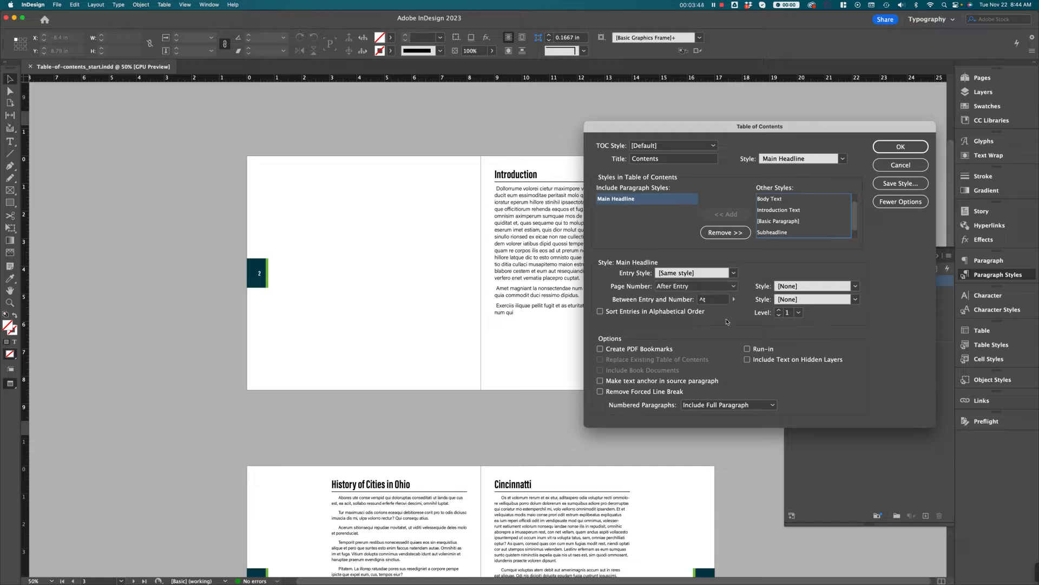
click(698, 286)
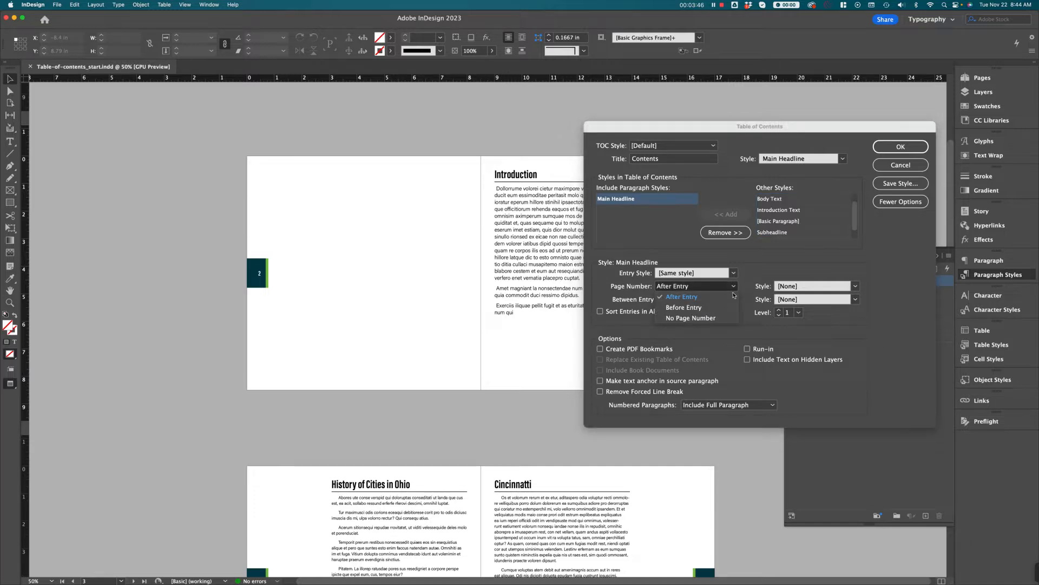
click(699, 307)
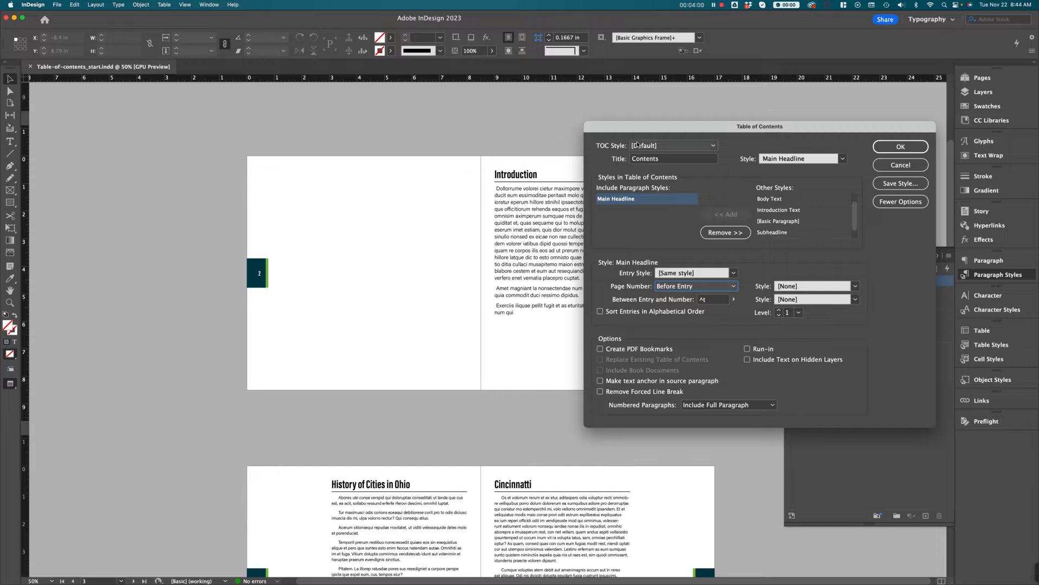
Change the table of contents title to "Demo Table of Contents"
click(680, 161)
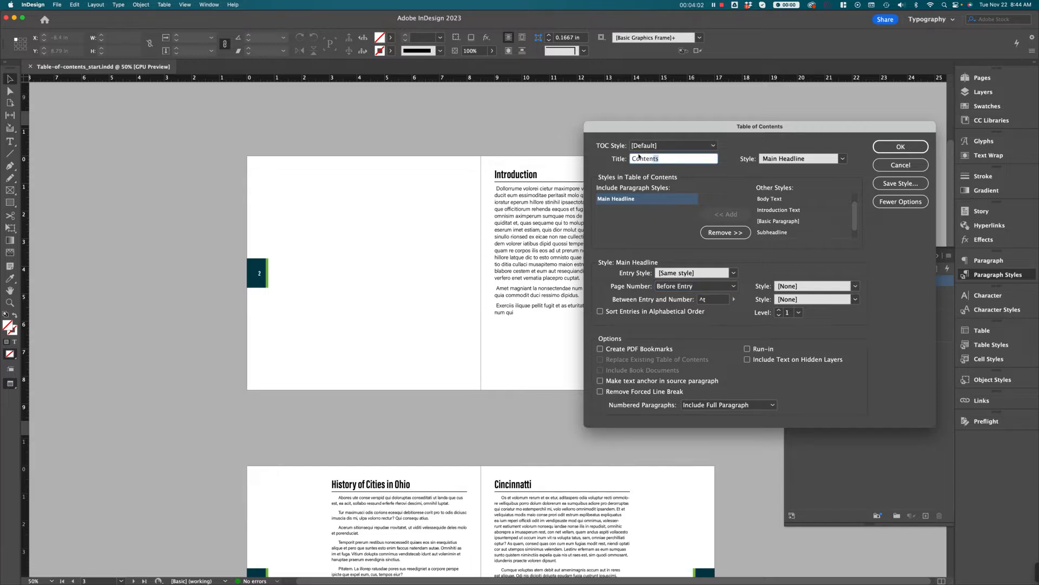
drag(639, 157, 623, 156)
text(Demo Table of)
Generate the table of contents, show the layout guides and place it on page 2 in a frame about 4.92 by 7.5 in
click(909, 148)
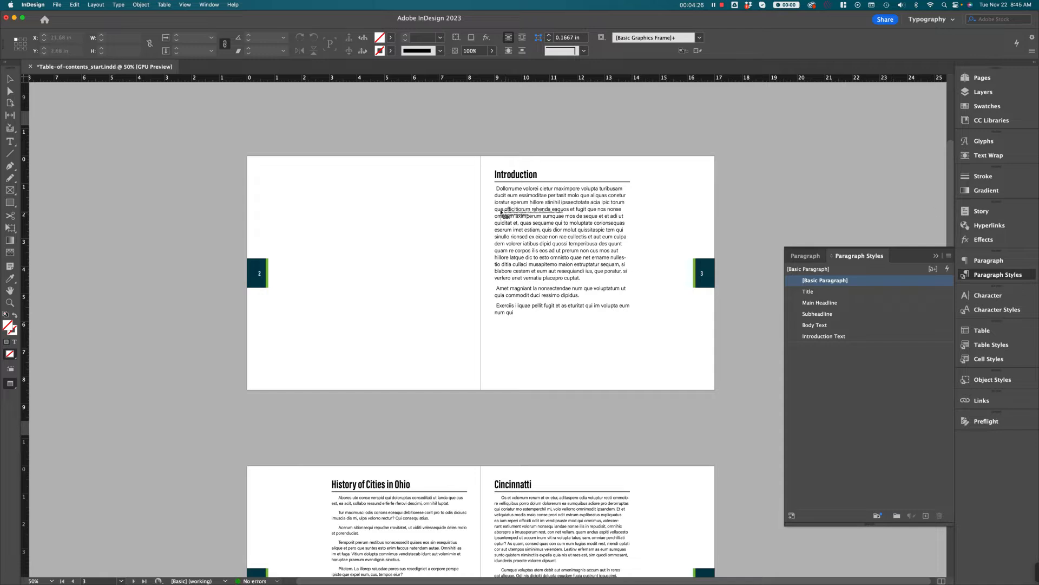
key(w)
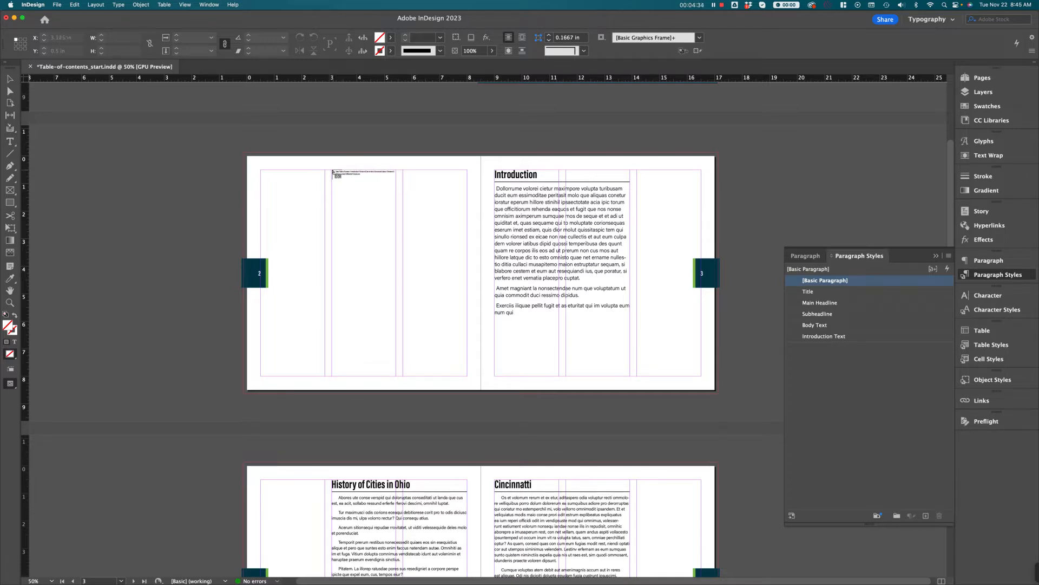
drag(332, 171, 467, 375)
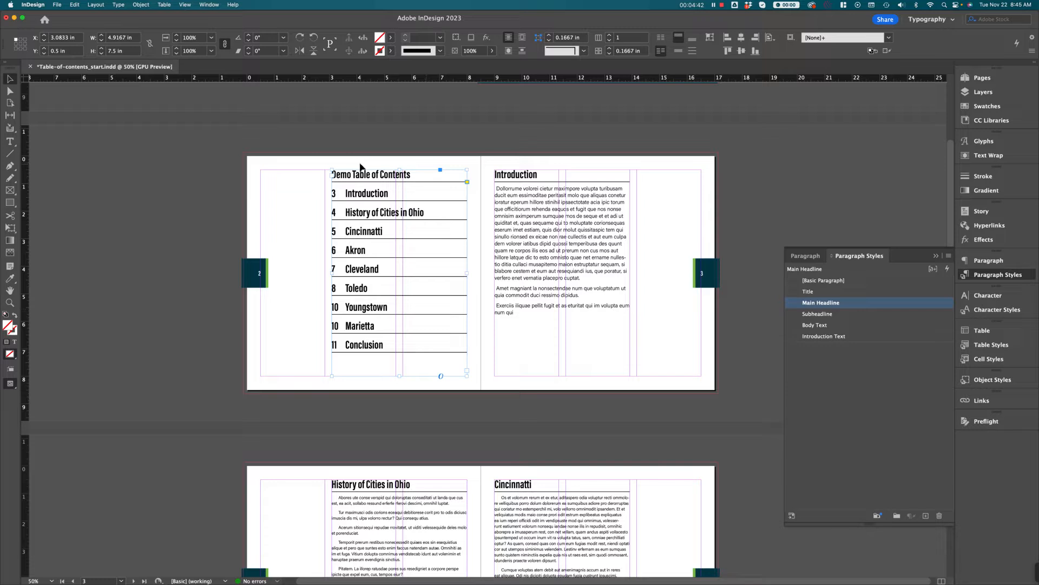
Check the entries and page numbers of the placed table of contents against the document's spreads
scroll(439, 271, down, 1)
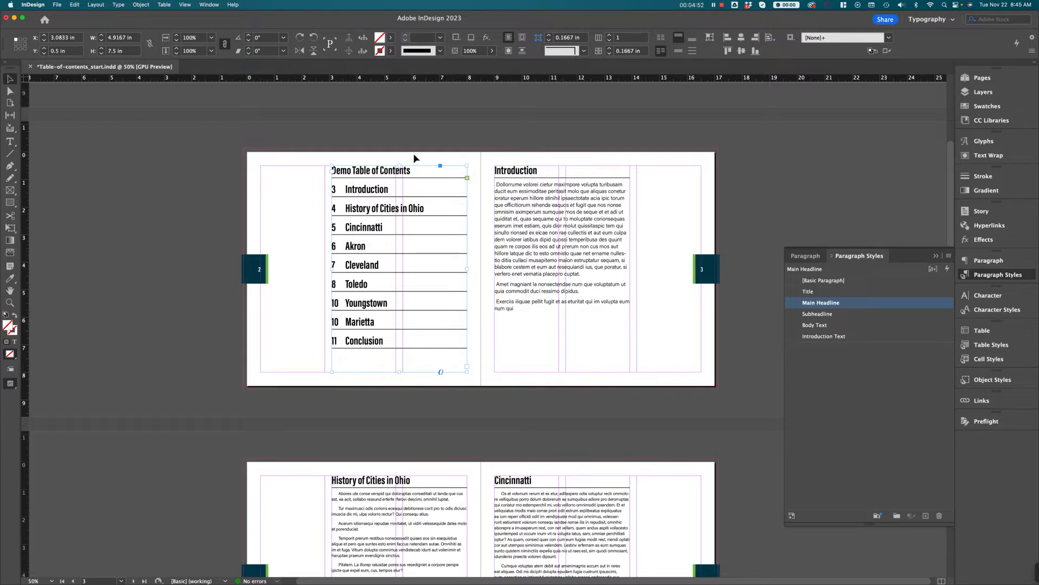
scroll(381, 302, down, 1)
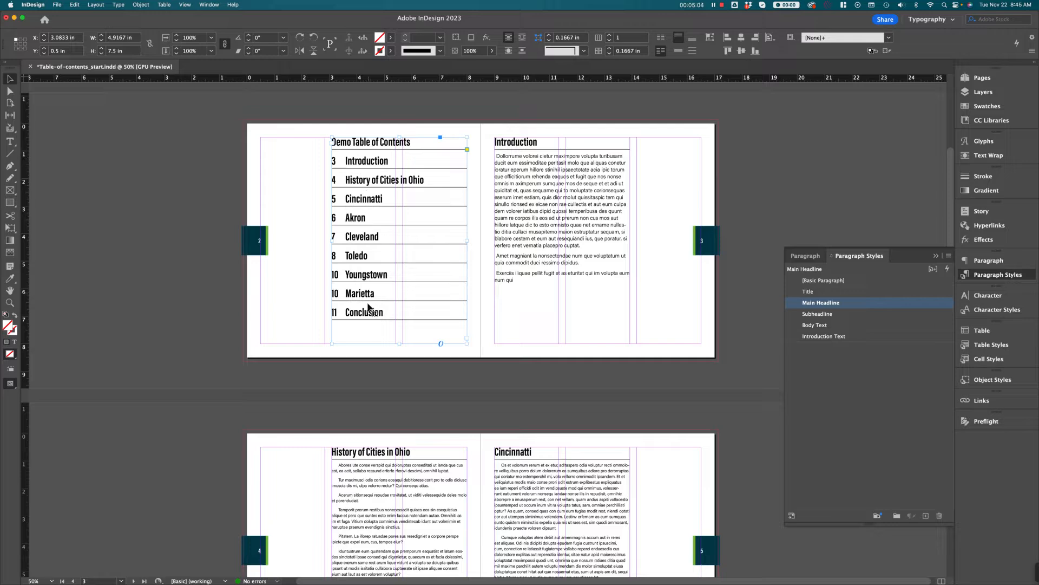
scroll(395, 294, down, 3)
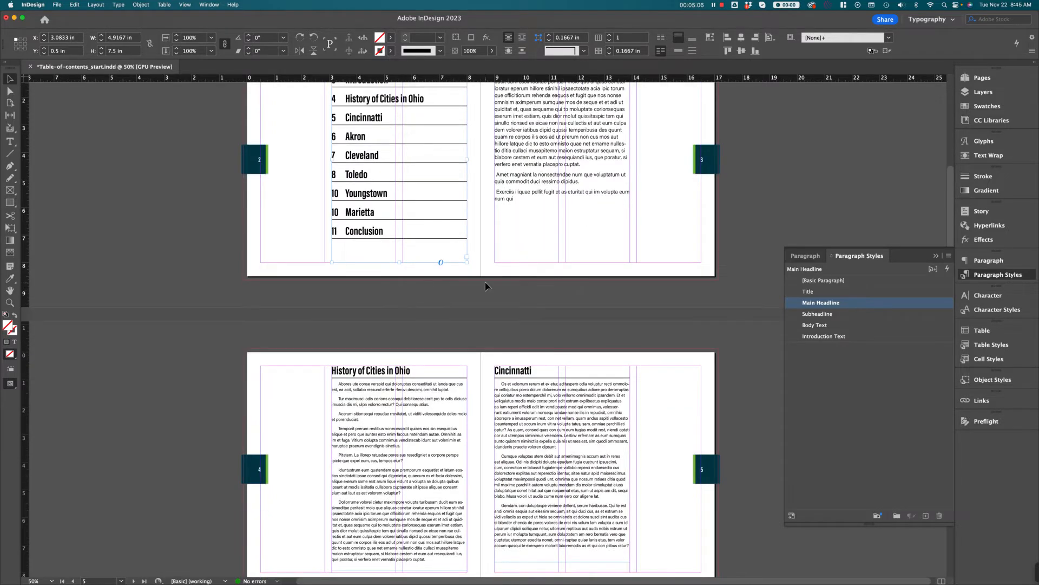
scroll(455, 259, up, 2)
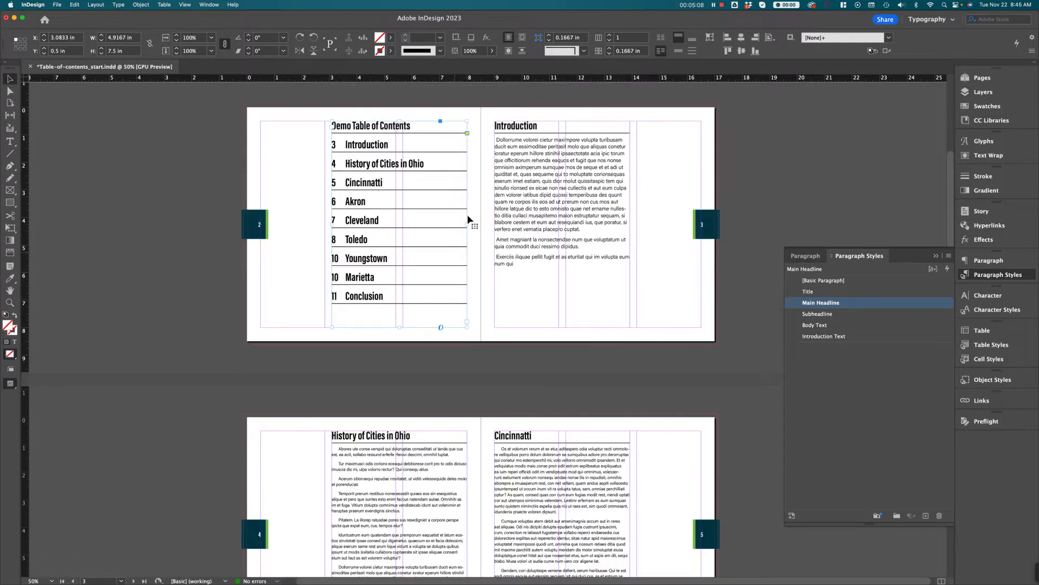
click(464, 361)
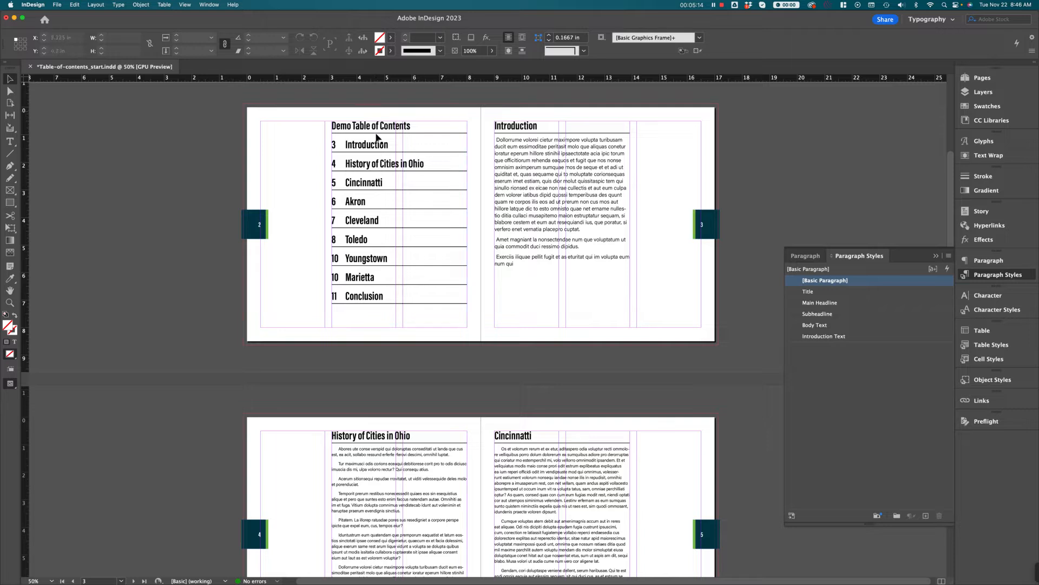
click(406, 207)
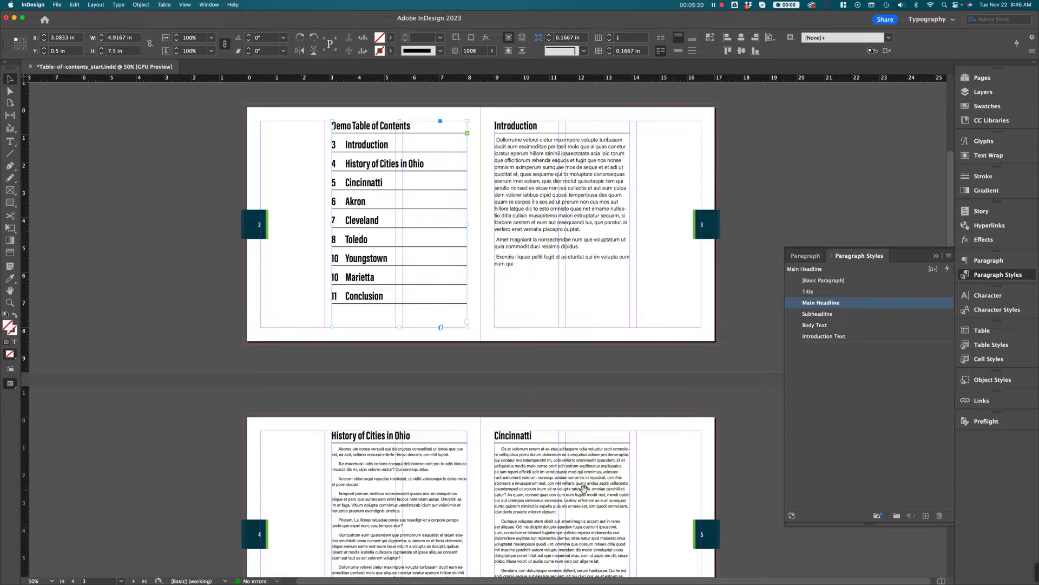
Cut the whole Akron section from page 6, from its headline through the Firestone Park text
scroll(583, 489, down, 5)
scroll(588, 443, down, 5)
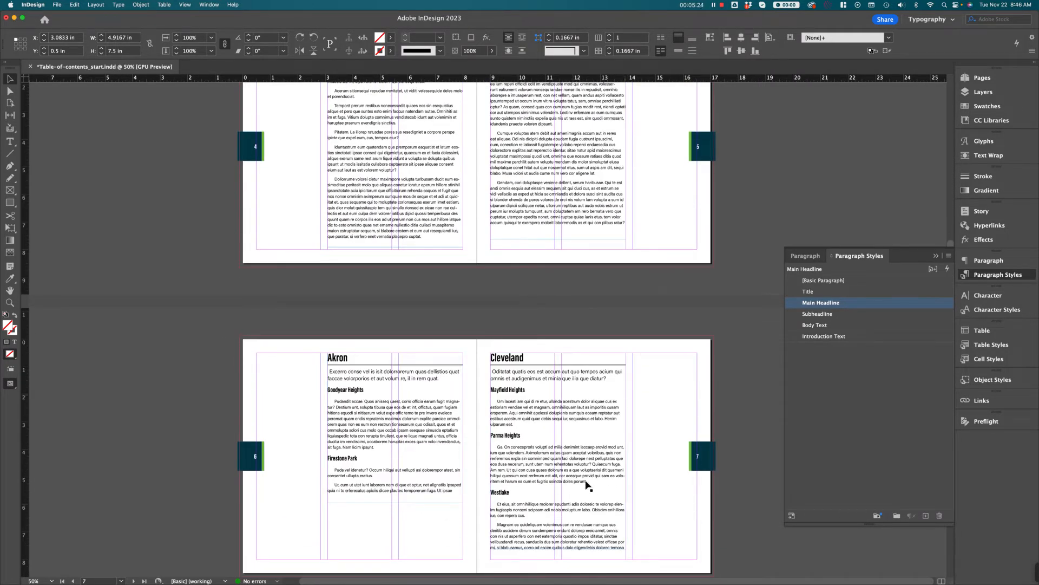
scroll(557, 289, up, 3)
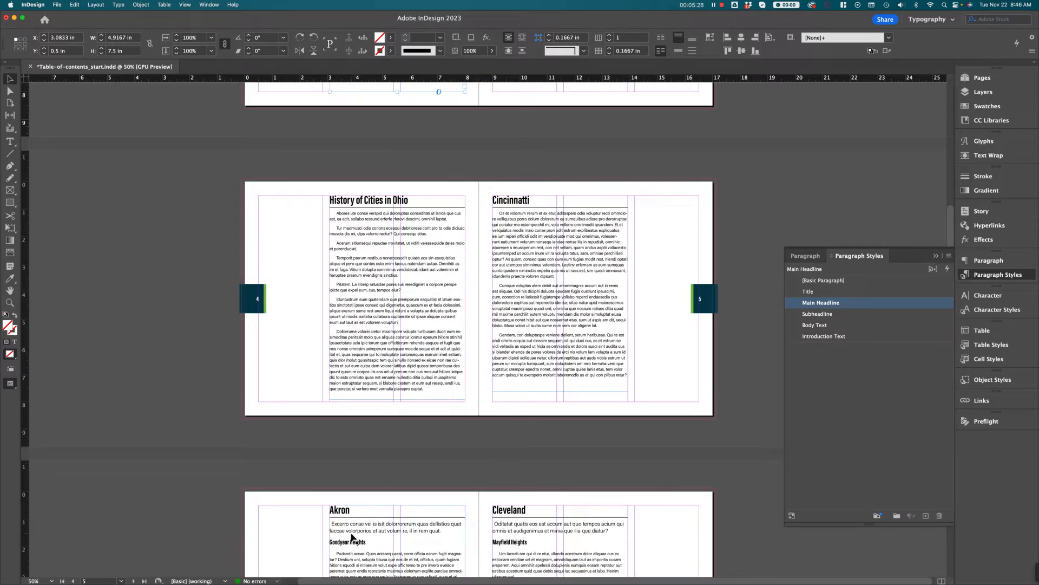
click(363, 503)
key(c)
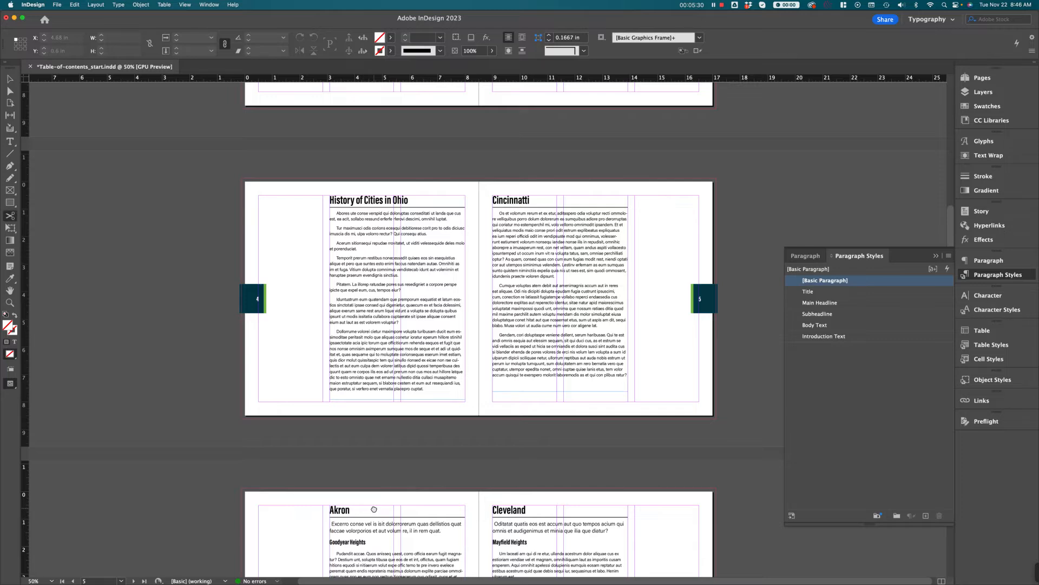
drag(373, 508, 337, 364)
scroll(337, 364, down, 3)
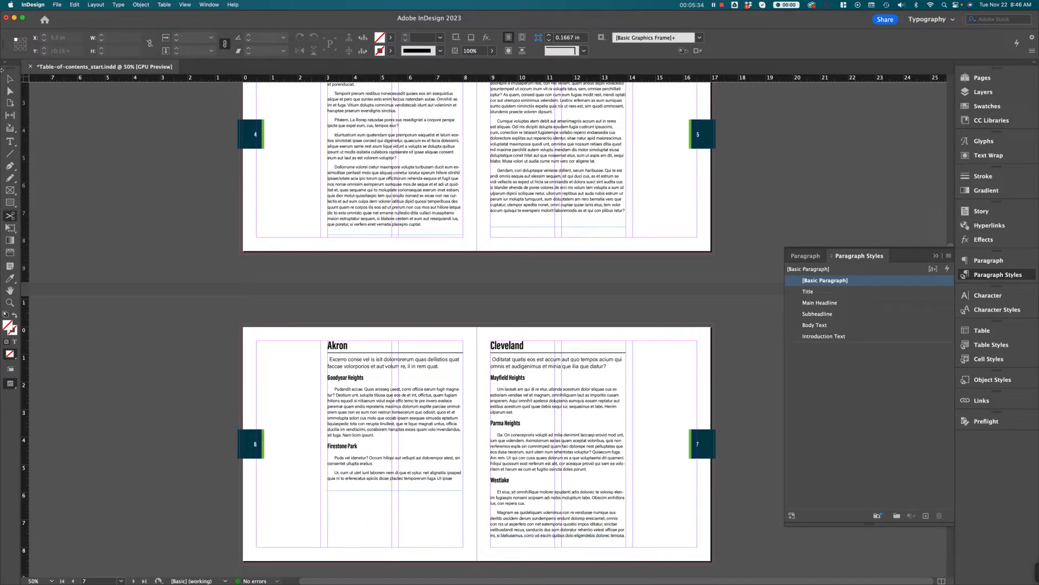
click(10, 78)
double_click(356, 401)
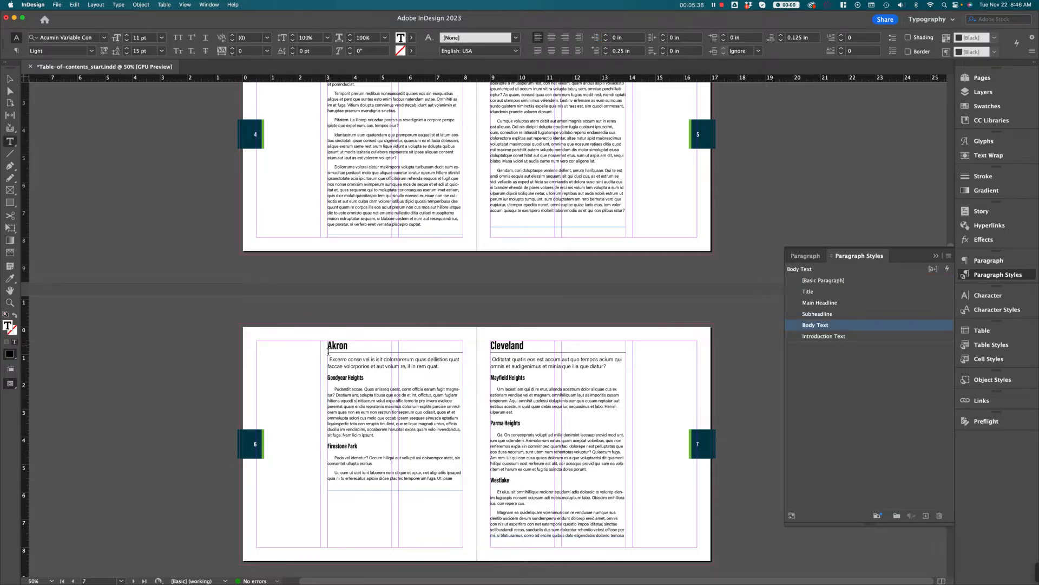
drag(328, 351, 413, 505)
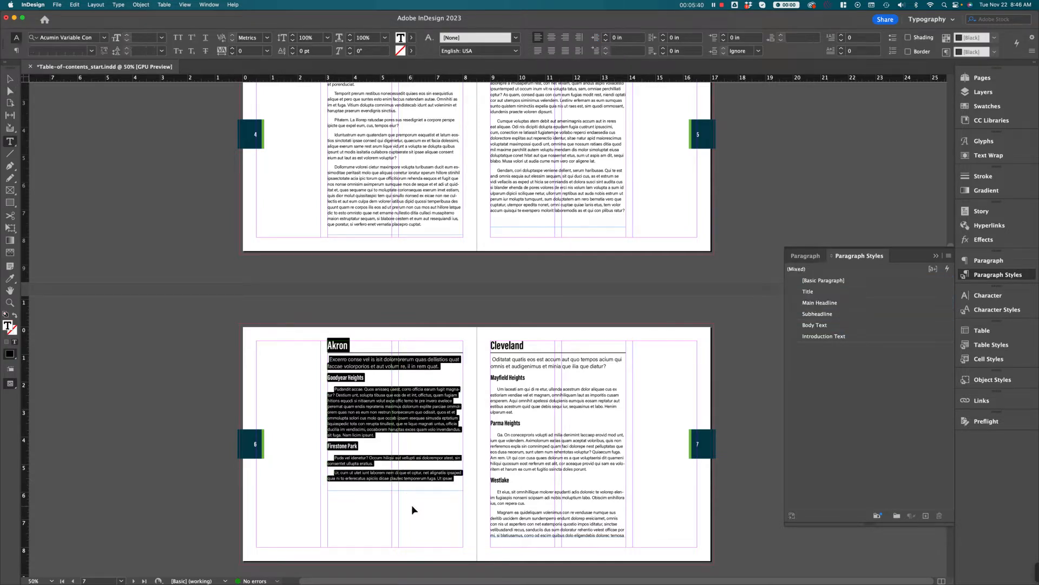
key(BackSpace)
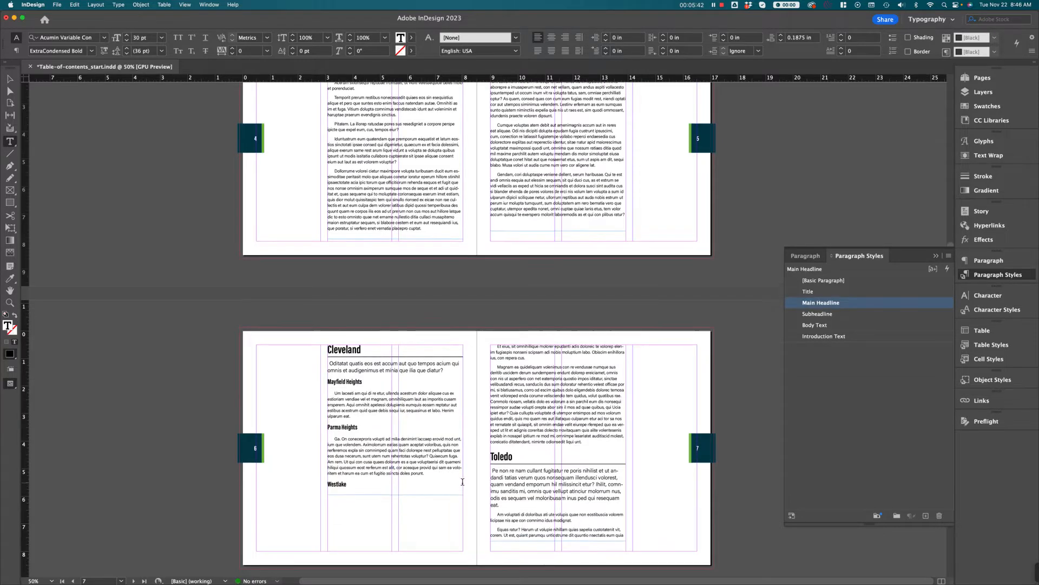
Paste the Akron section on page 5 directly before the Cincinnatti headline
scroll(448, 469, up, 2)
scroll(448, 469, up, 1)
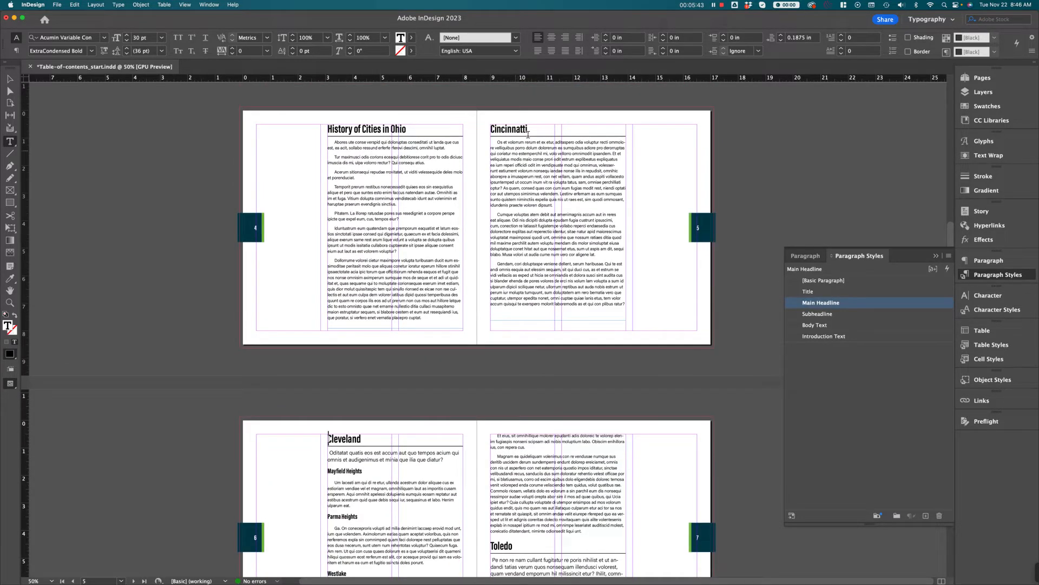
click(490, 128)
key(Return)
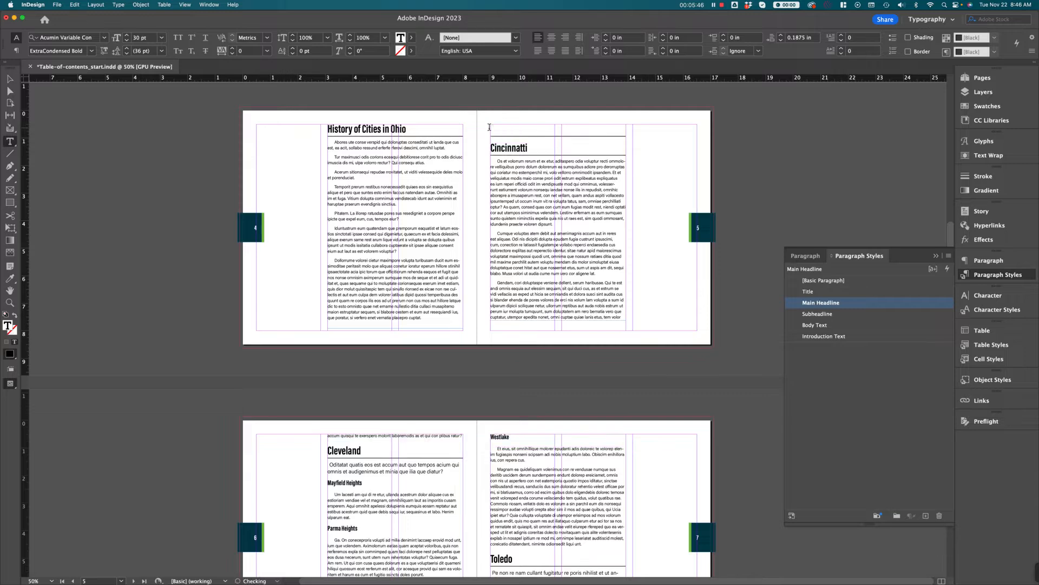
key(ctrl+z)
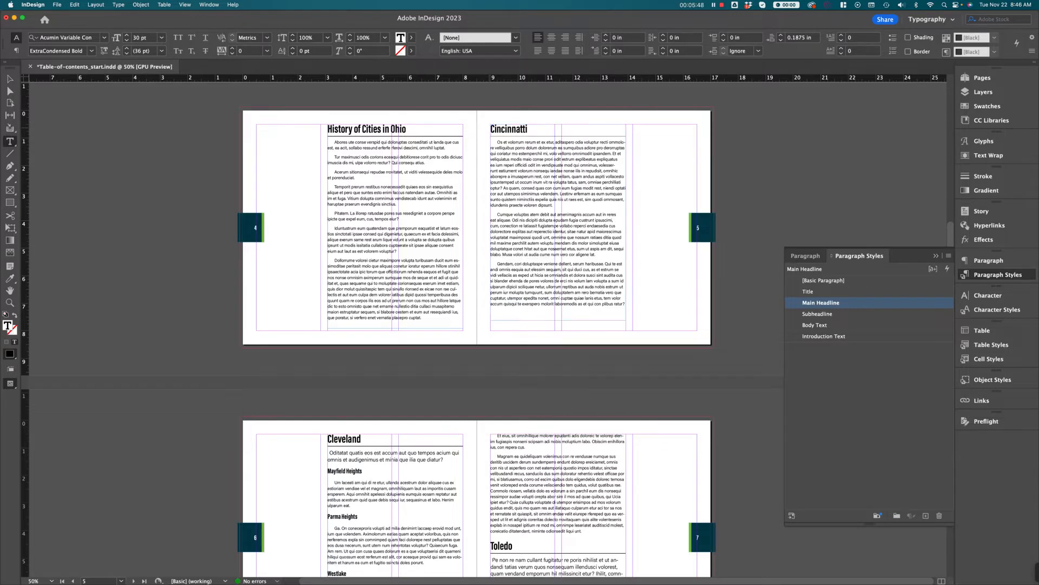
key(ctrl+z)
click(491, 277)
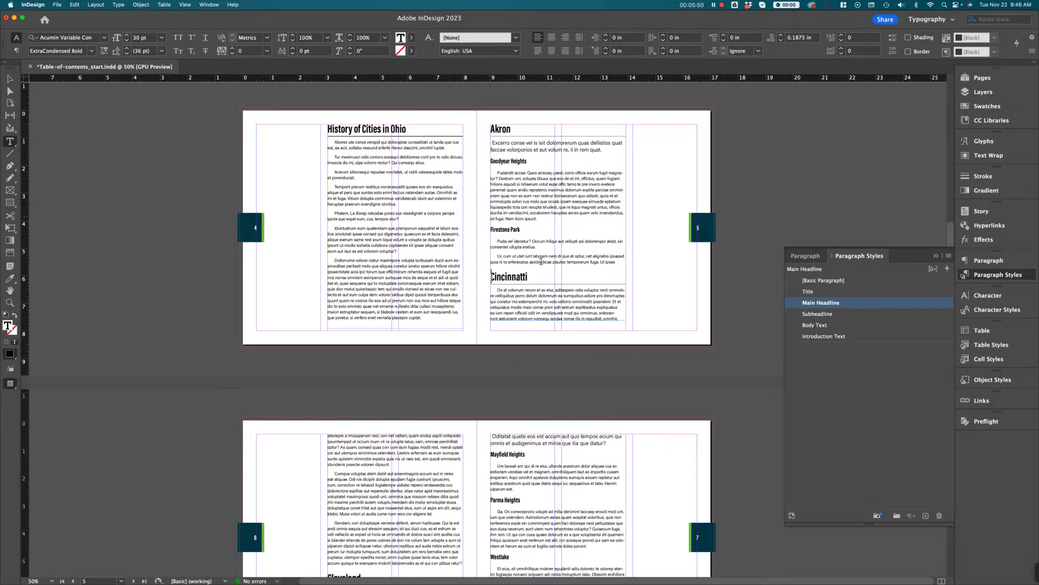
Shorten the page 5 text frame to about 5.61 in high and lengthen the page 6 frame to about 6.88 in
scroll(525, 158, down, 5)
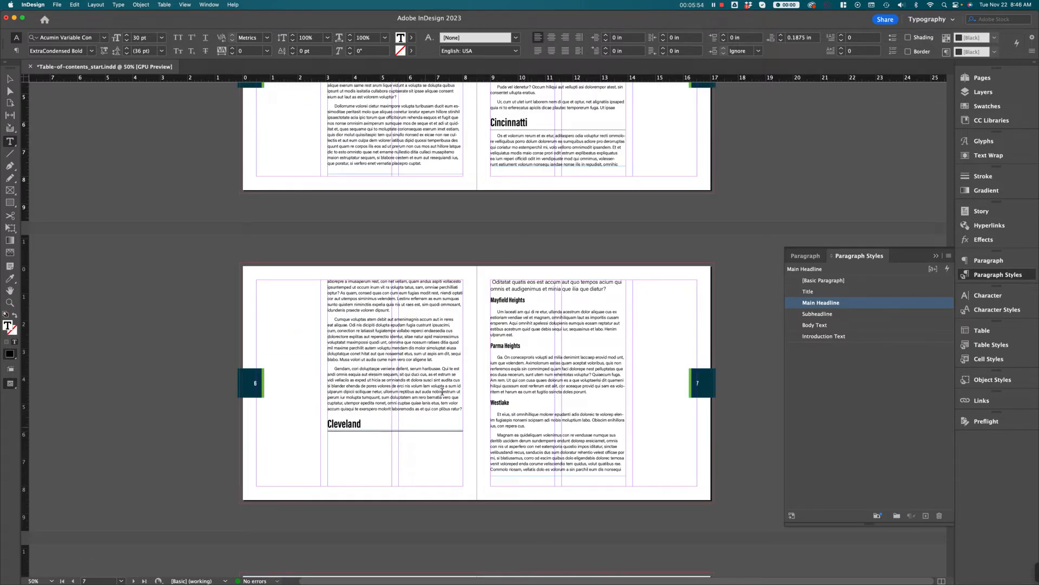
click(10, 79)
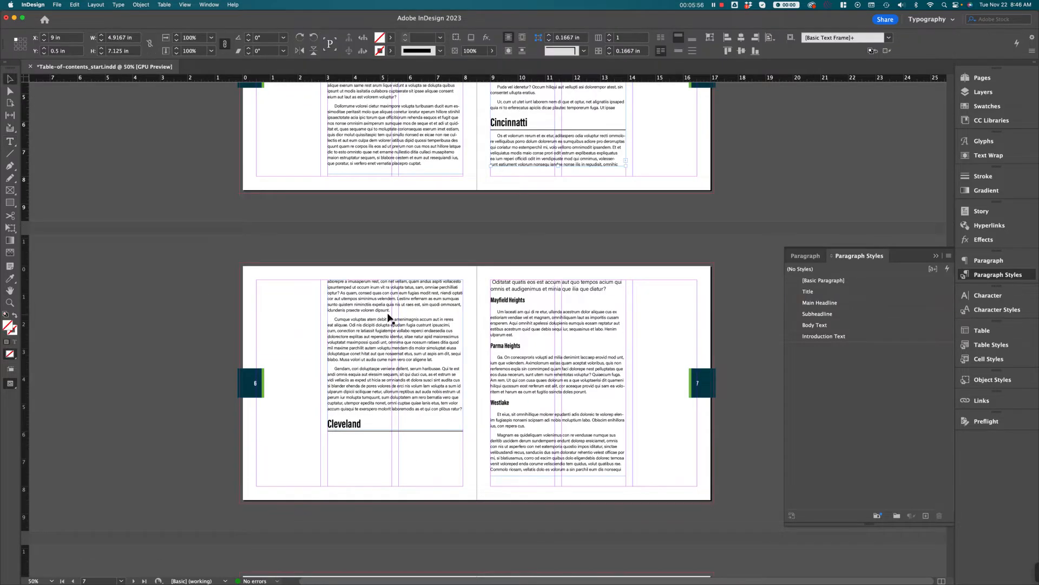
scroll(541, 157, up, 1)
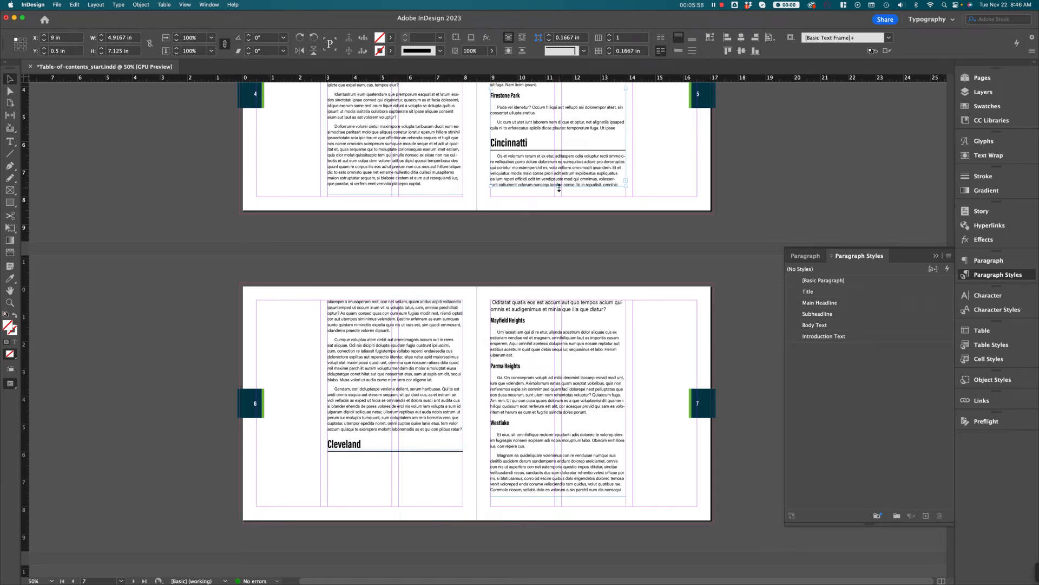
drag(559, 188, 560, 144)
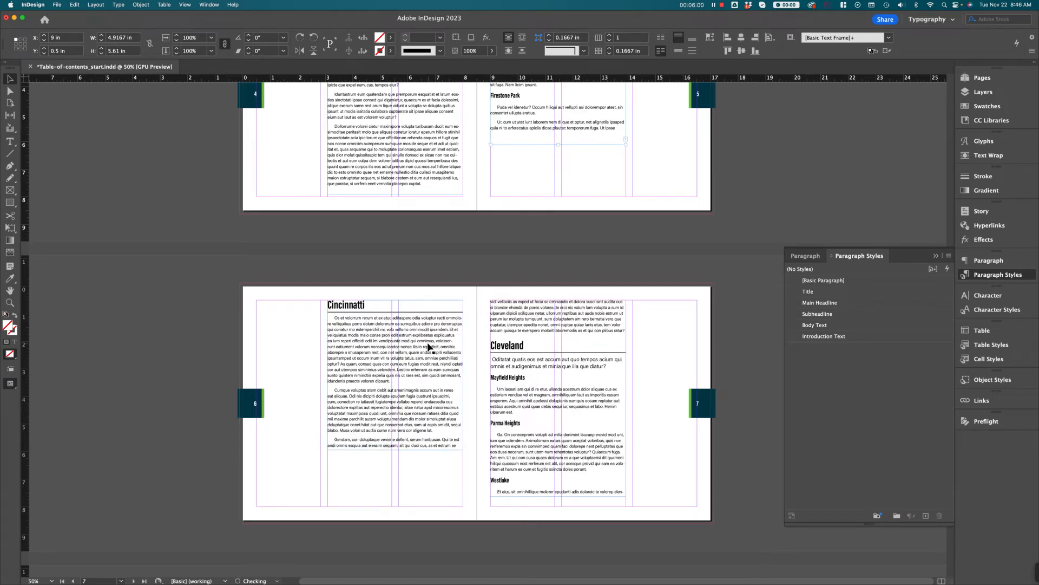
click(381, 436)
drag(395, 450, 396, 489)
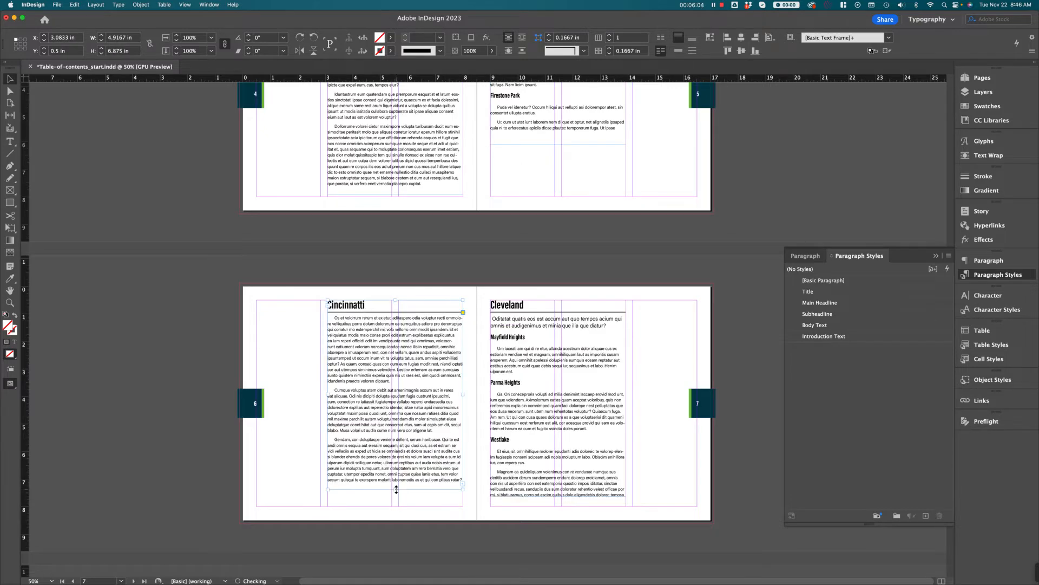
click(745, 379)
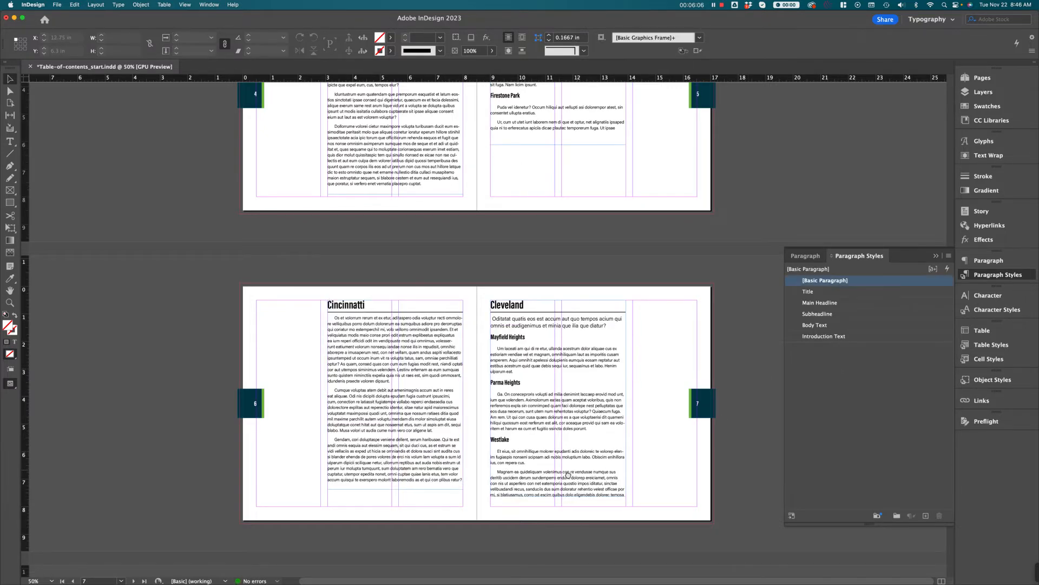
Update the table of contents on page 2 to match the new order of the city sections
scroll(570, 127, down, 10)
scroll(570, 128, up, 20)
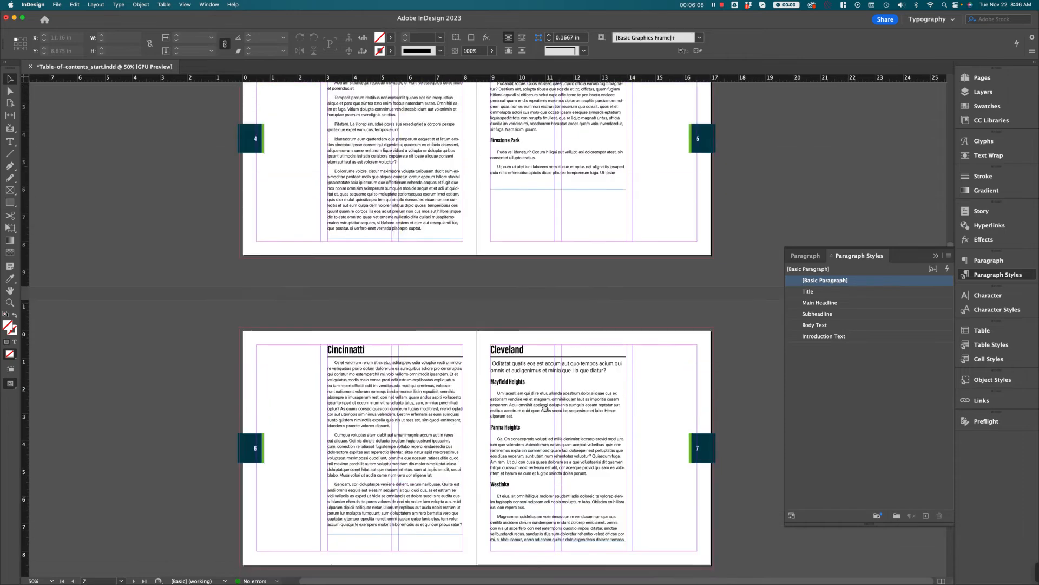
scroll(544, 366, up, 5)
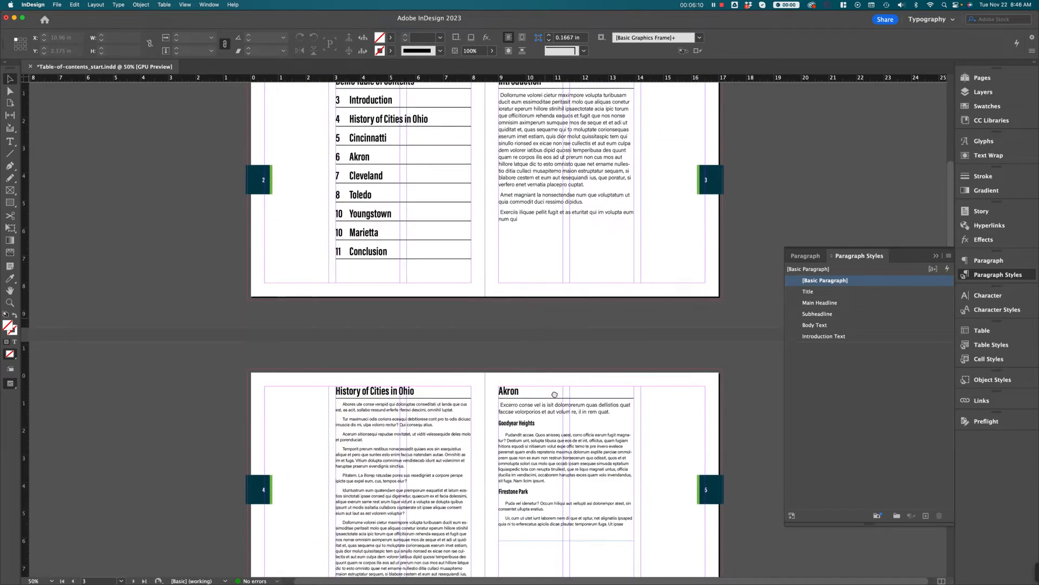
click(394, 223)
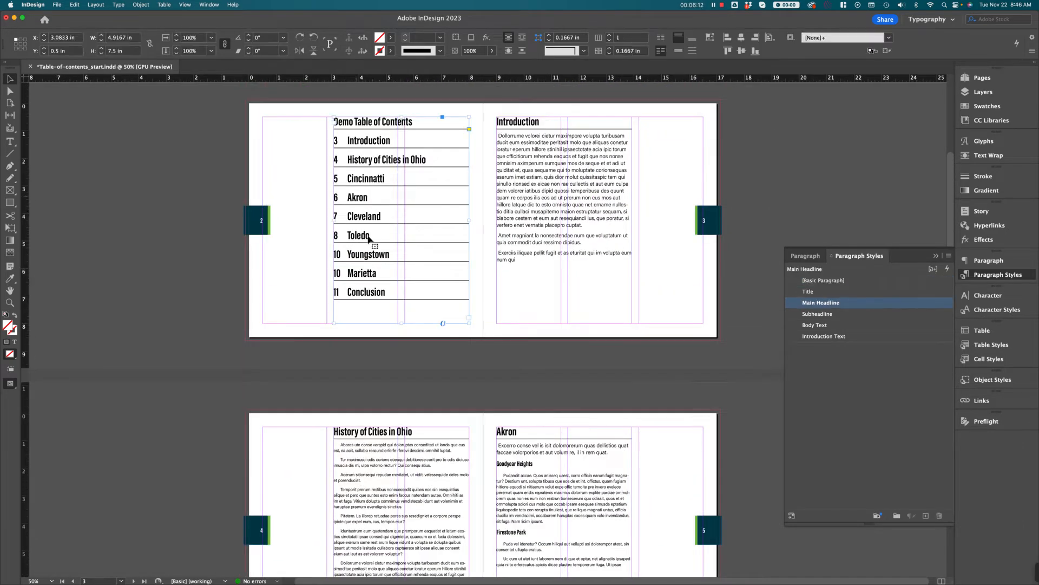
click(96, 4)
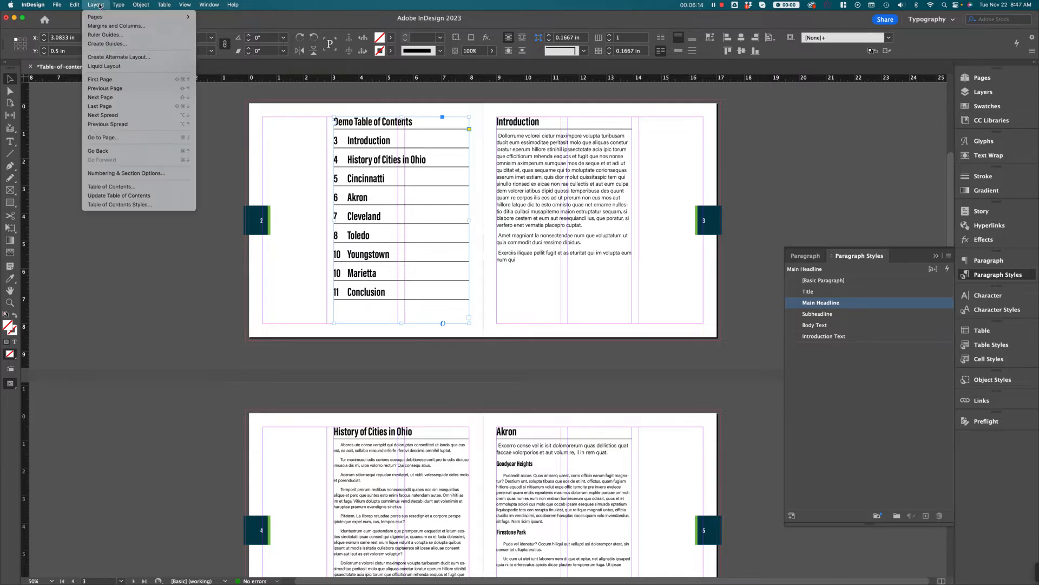
click(102, 198)
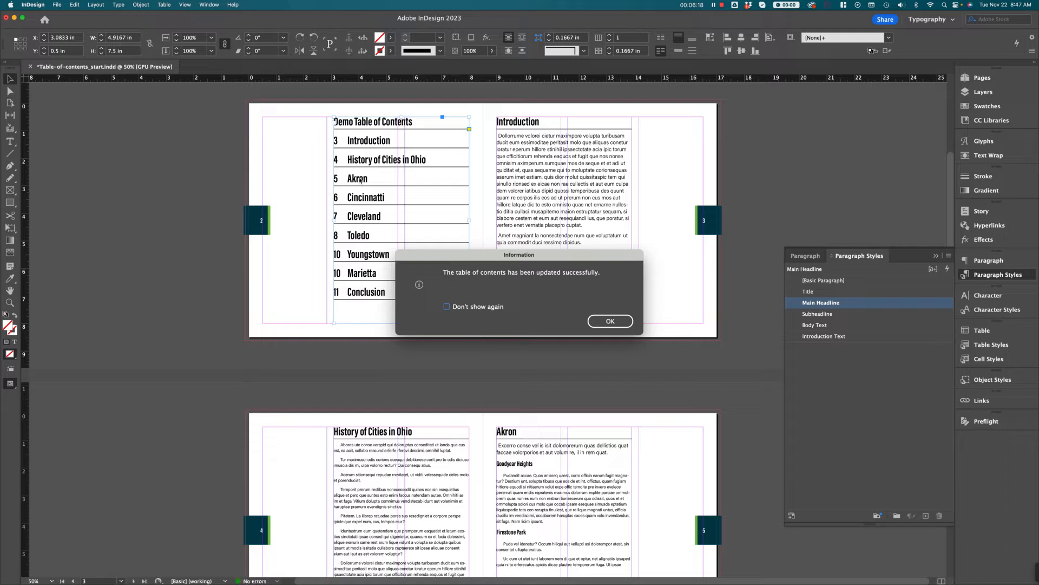
click(610, 321)
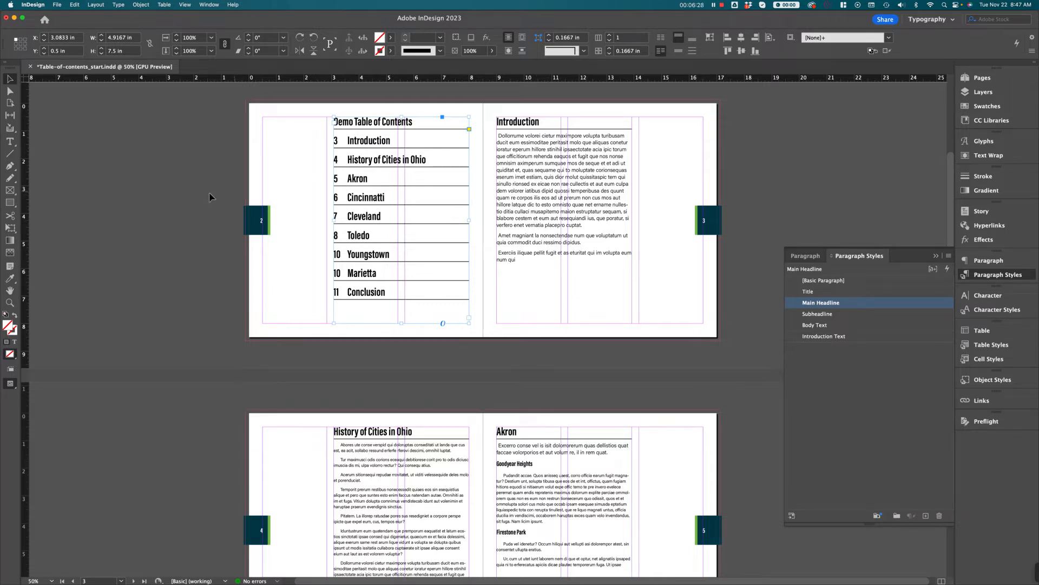
click(209, 152)
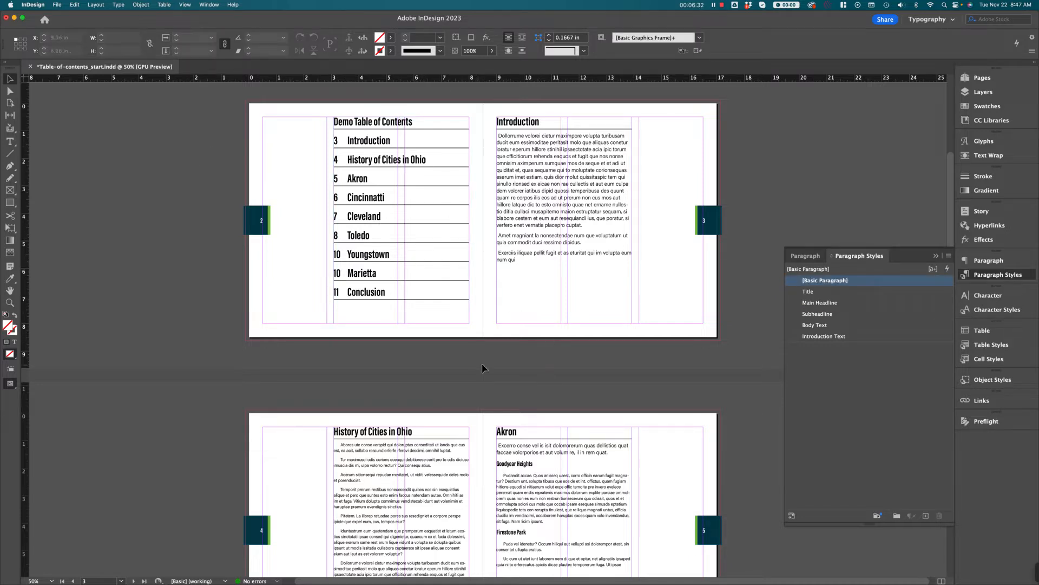
Open the Table of Contents settings for the contents frame on page 2
drag(543, 383, 537, 391)
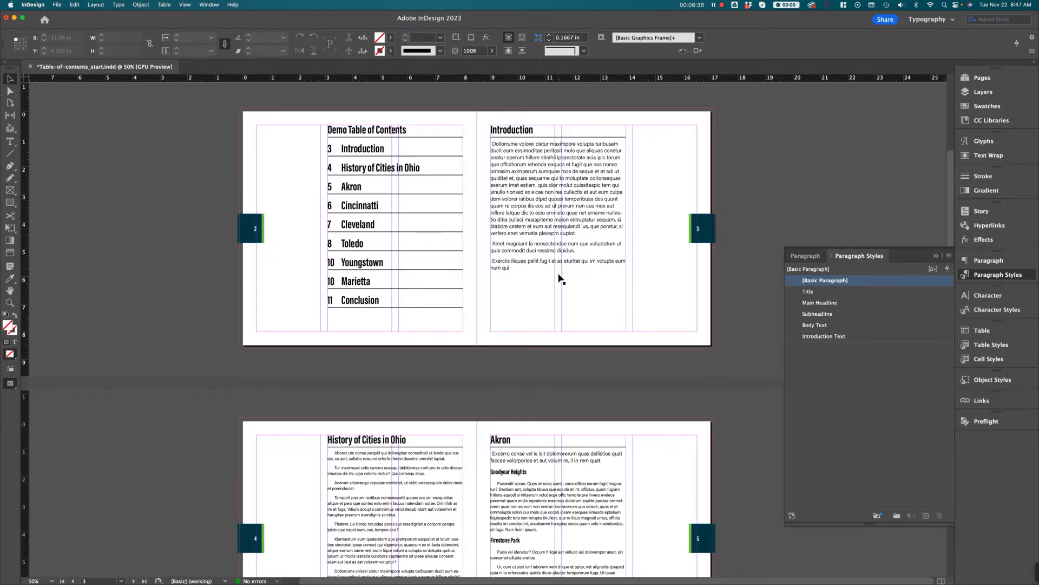
drag(587, 333, 408, 342)
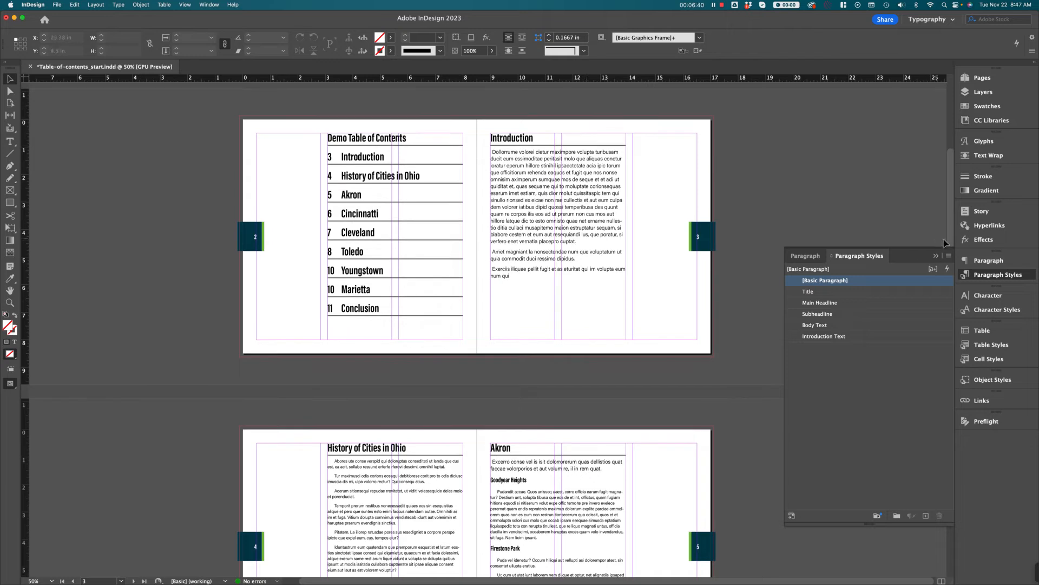
click(939, 256)
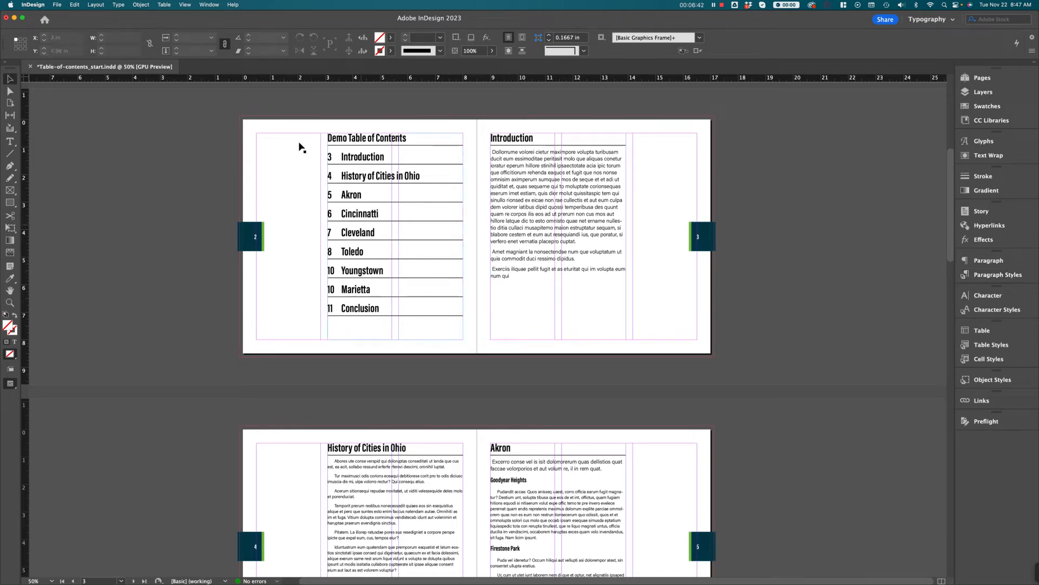
click(403, 156)
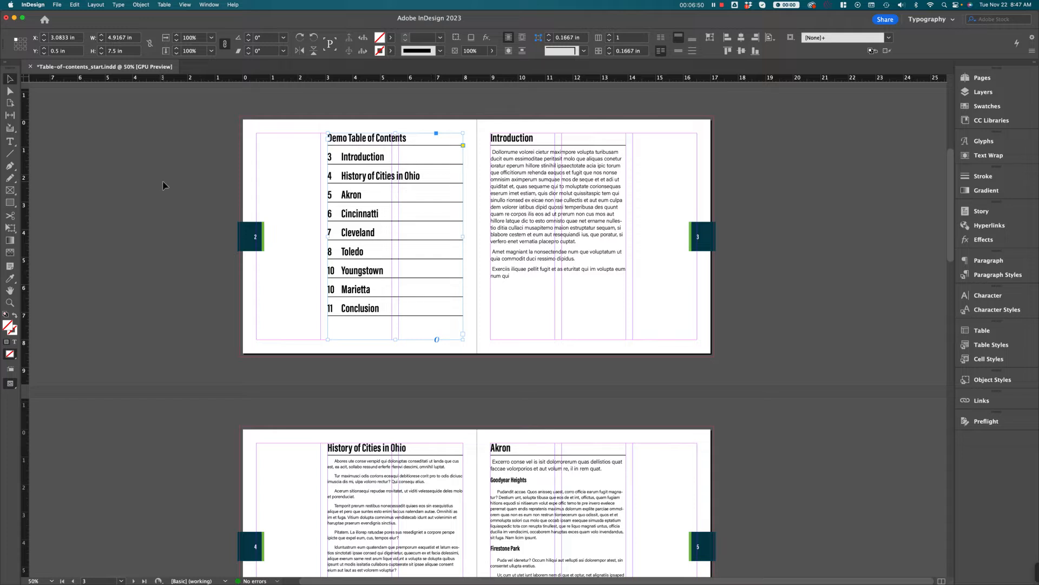
click(95, 5)
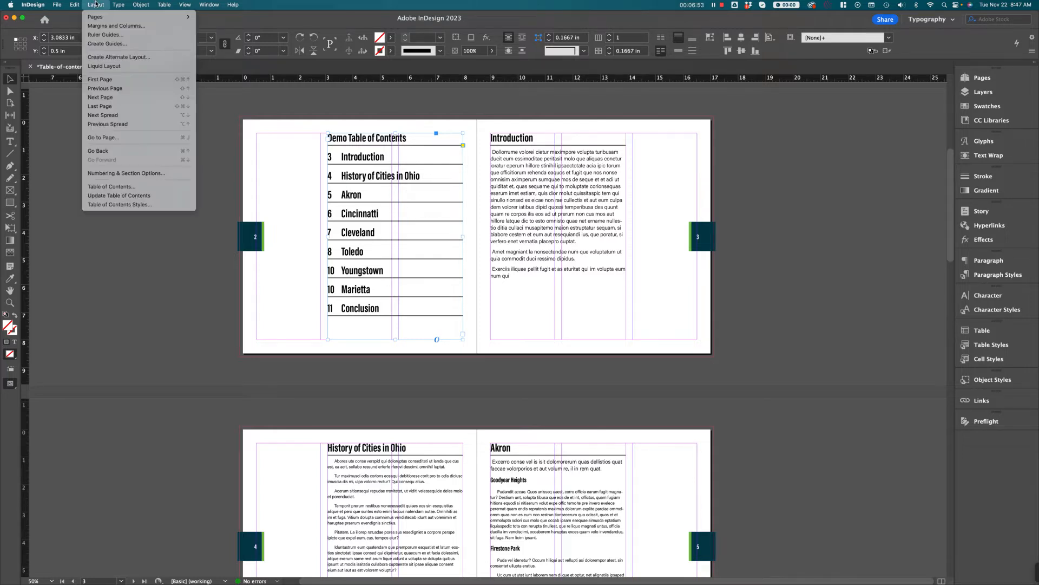
click(106, 186)
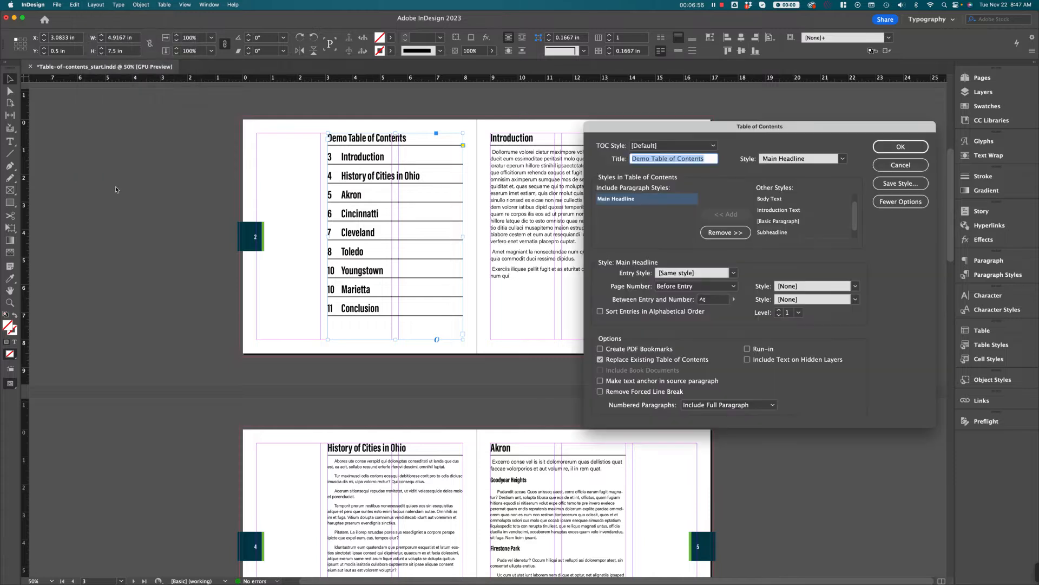
Create a new paragraph style named TOC Main Entries List as the entry style for the Main Headline entries
click(628, 200)
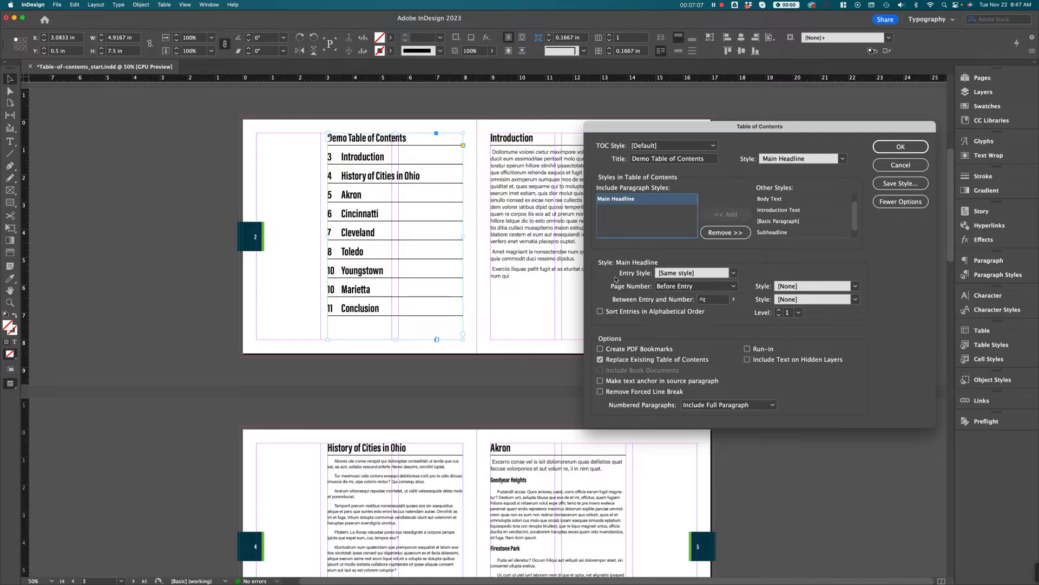
click(733, 273)
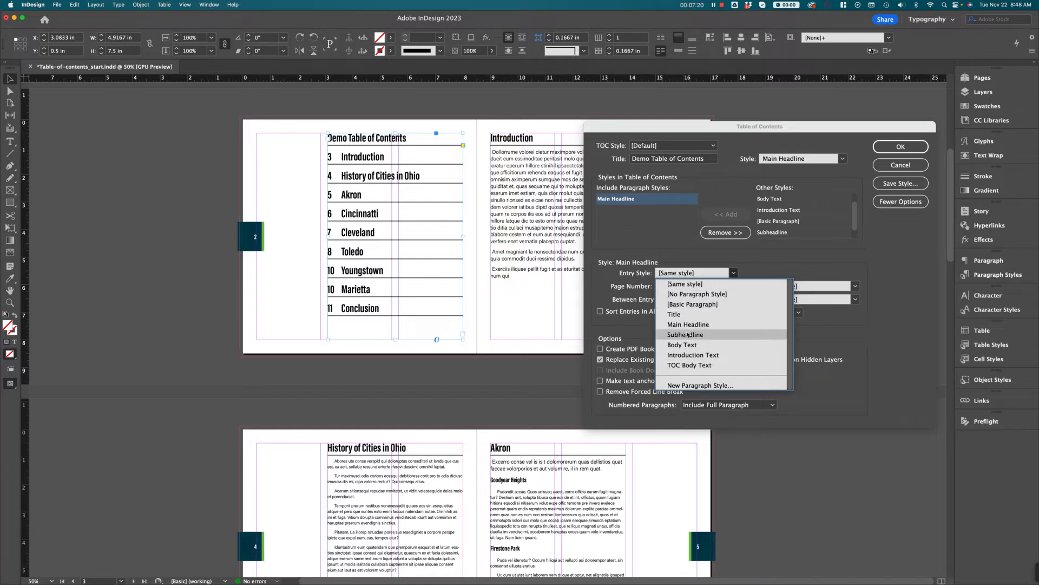
click(700, 386)
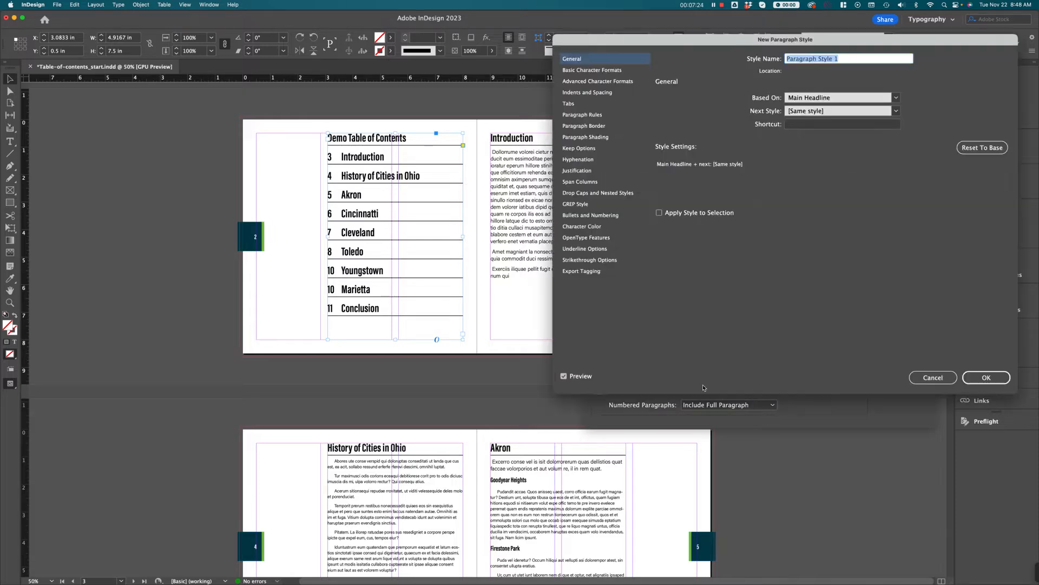
drag(756, 42, 718, 133)
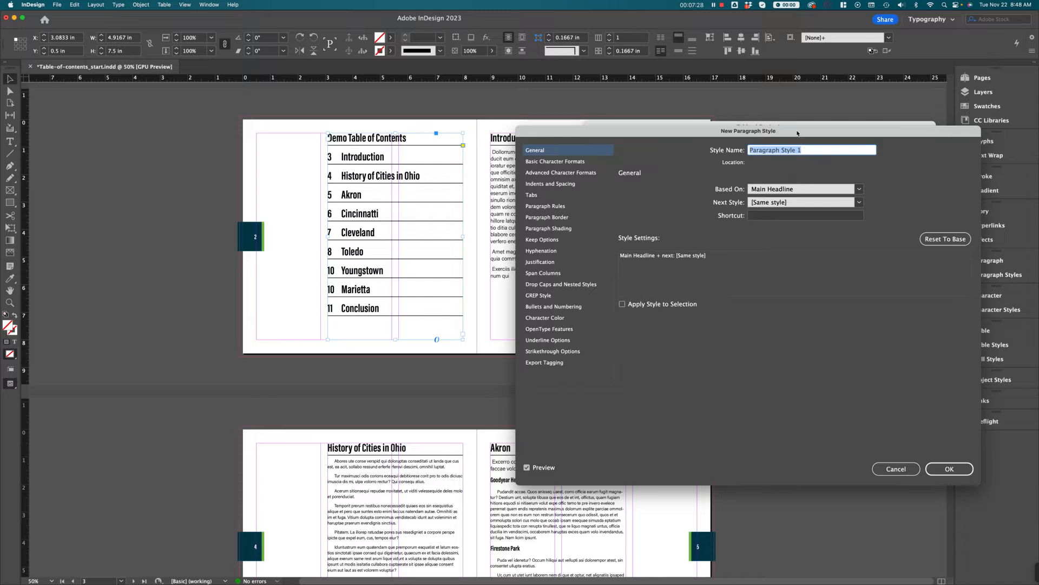
text(T)
text(OC )
text(Entries)
text(Main)
Base the new paragraph style on Introduction Text
click(860, 189)
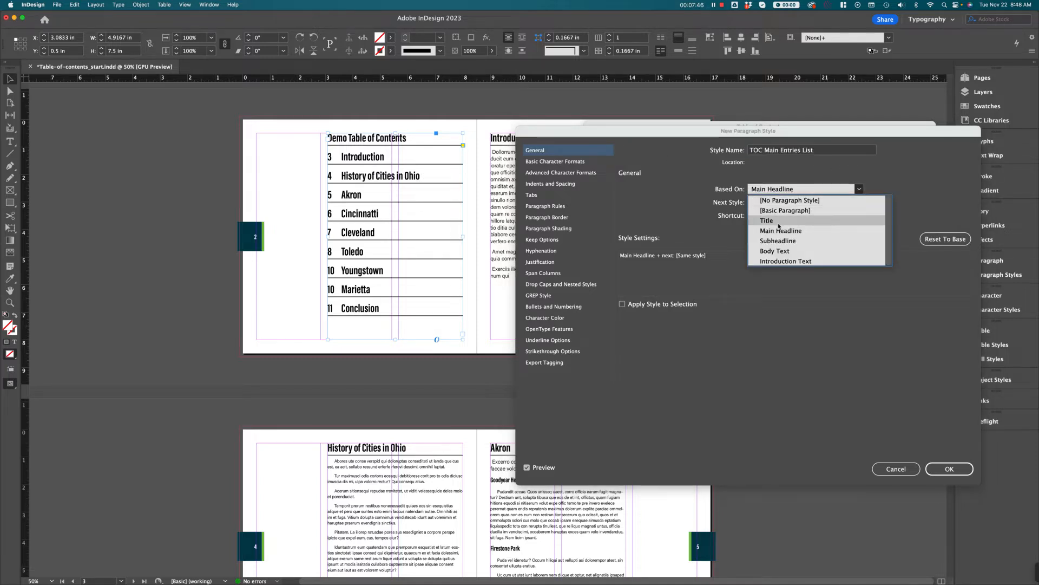
click(785, 252)
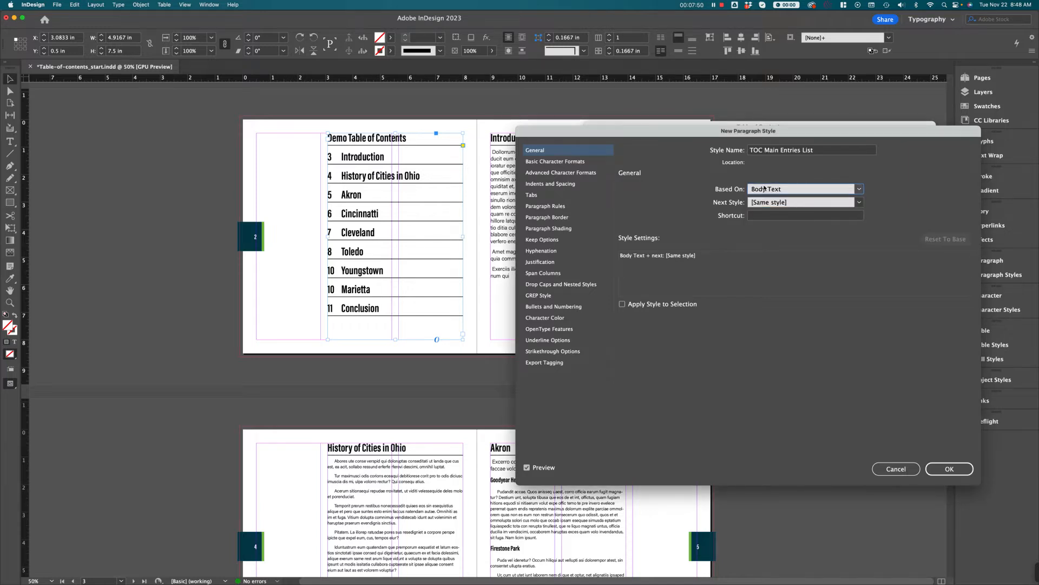
click(859, 189)
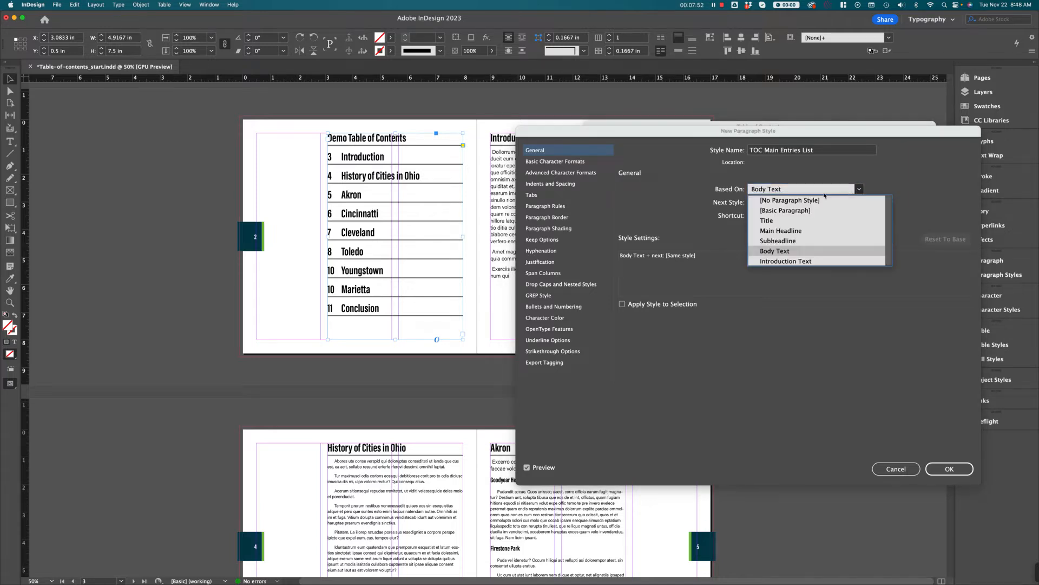
click(803, 262)
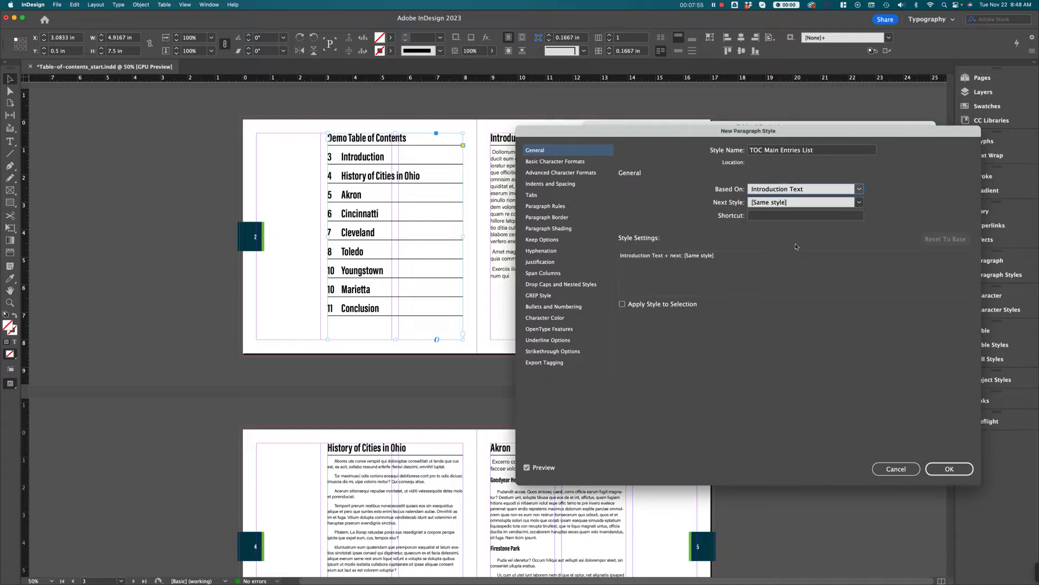
Increase the font size in the new style's basic character formats and save the style
click(551, 162)
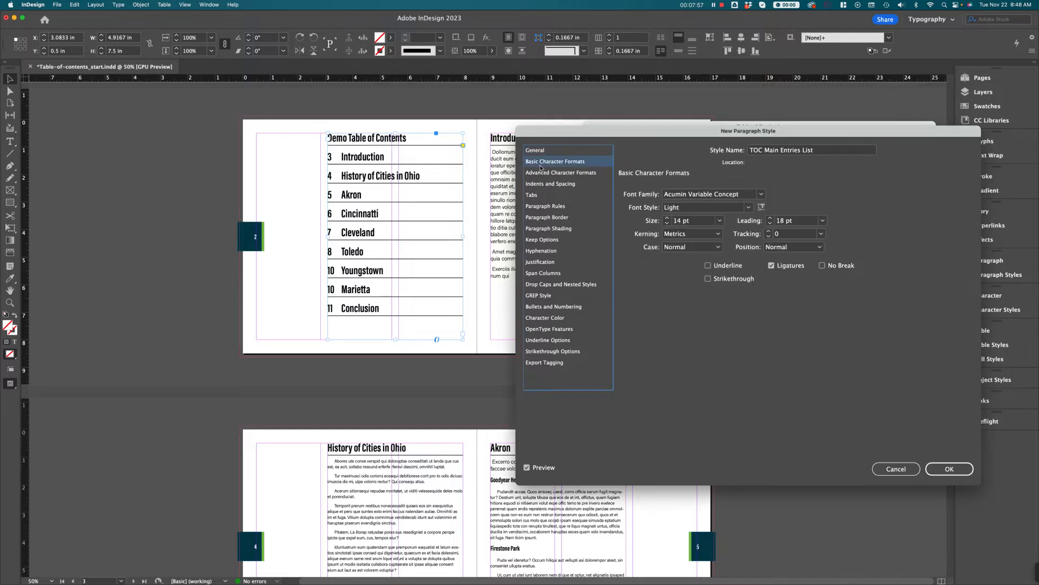
click(667, 219)
click(668, 218)
click(948, 469)
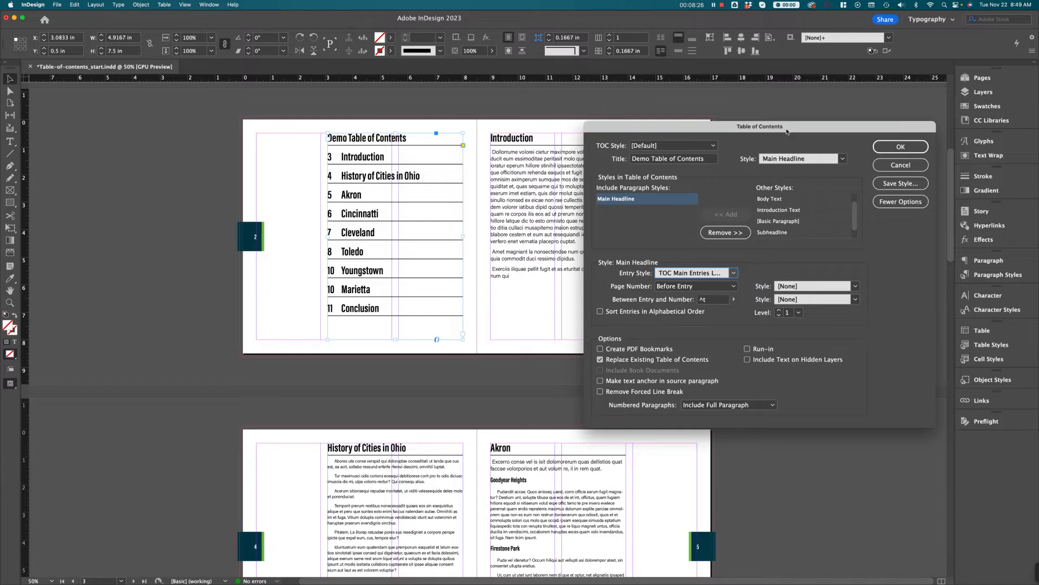
Place the page numbers after the entries, keep the tab character between them, and regenerate the table of contents
drag(786, 131, 785, 105)
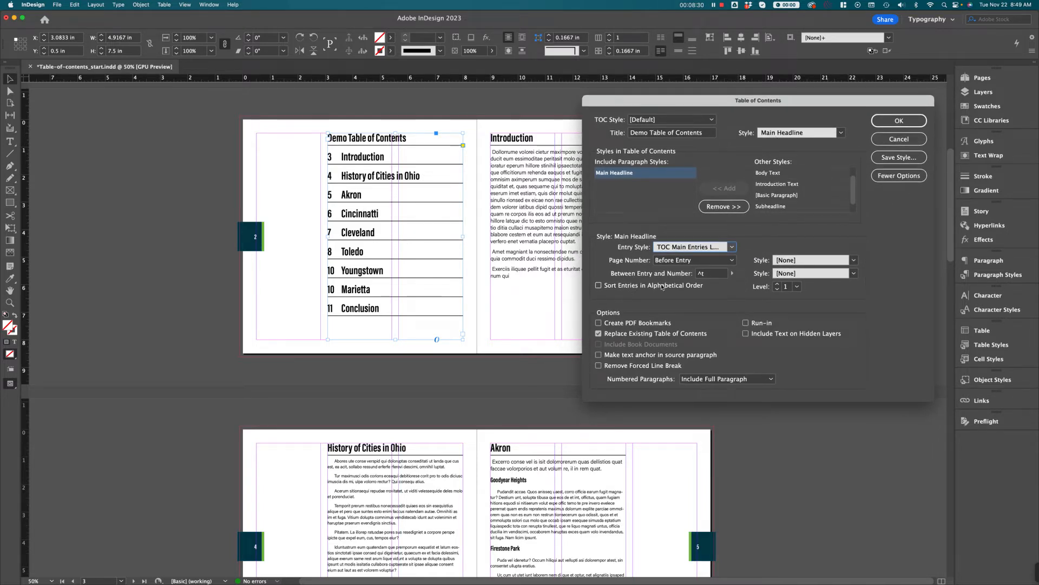
click(731, 260)
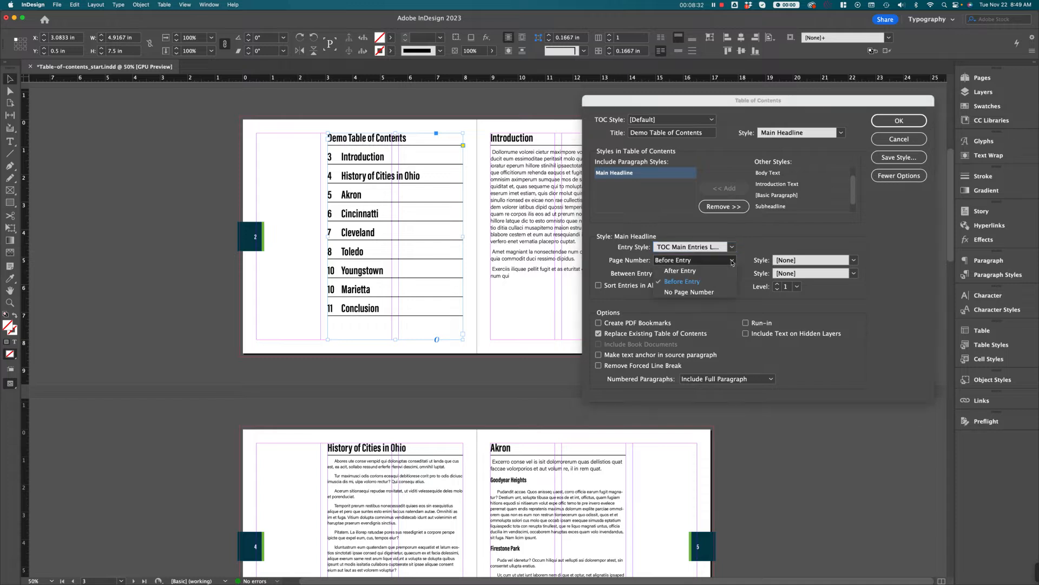
click(684, 270)
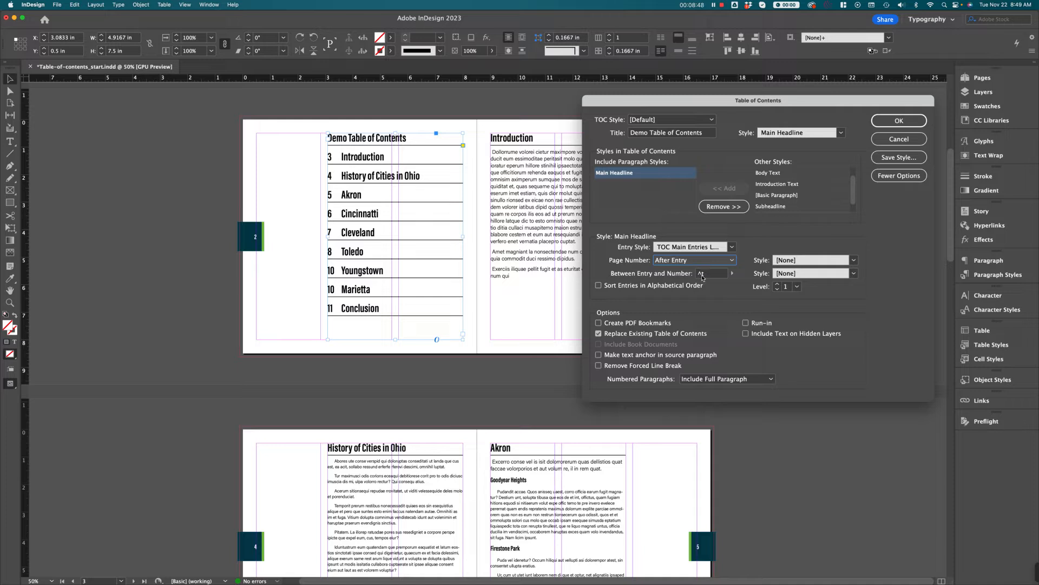
click(733, 274)
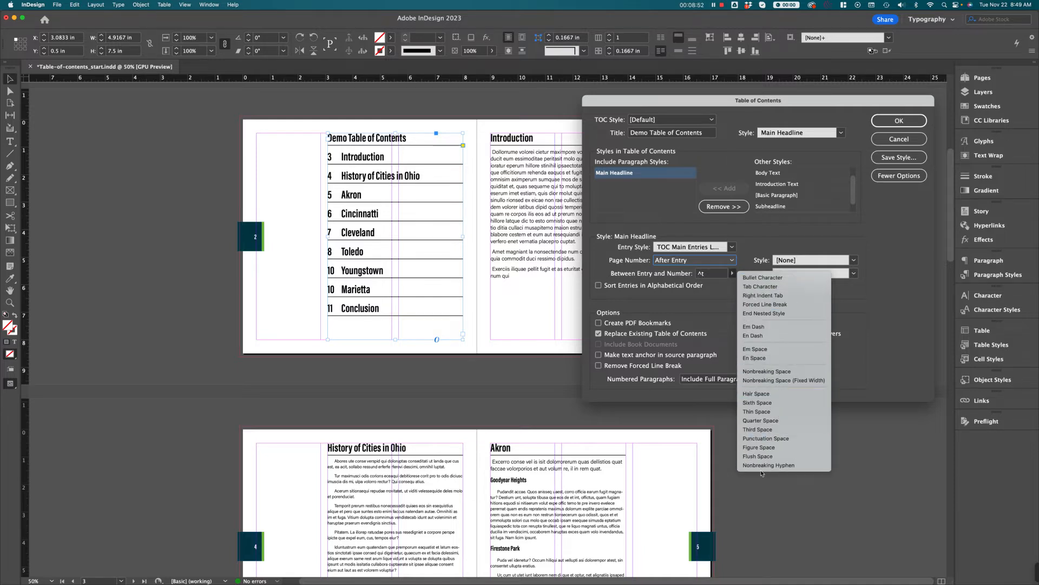
click(716, 277)
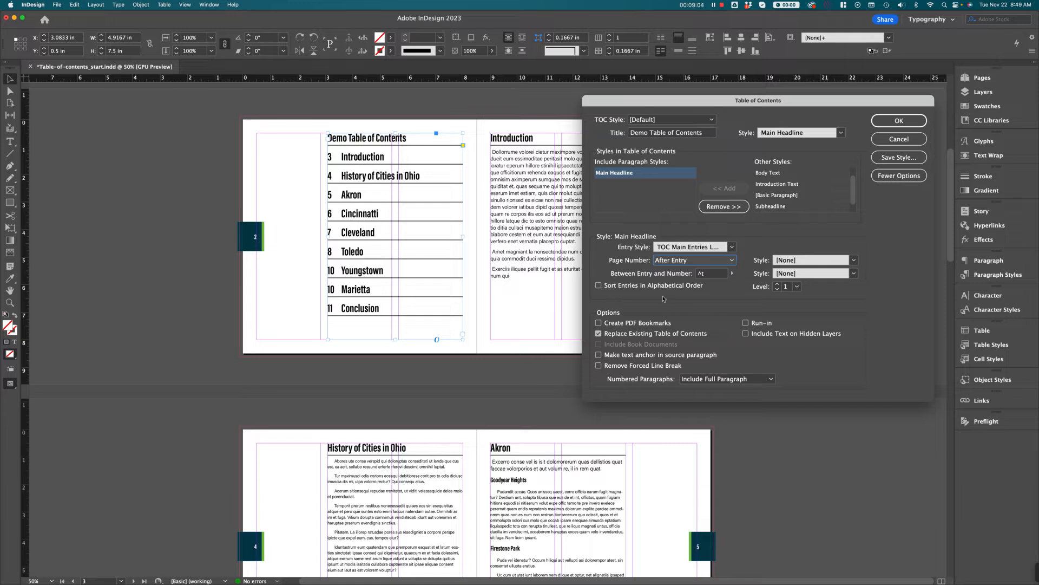
click(909, 122)
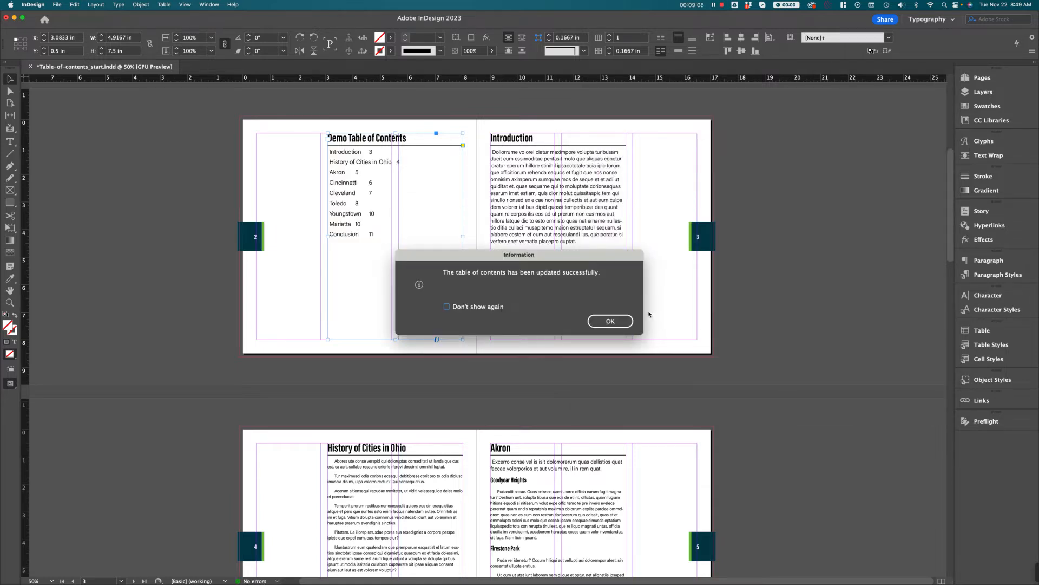
click(610, 321)
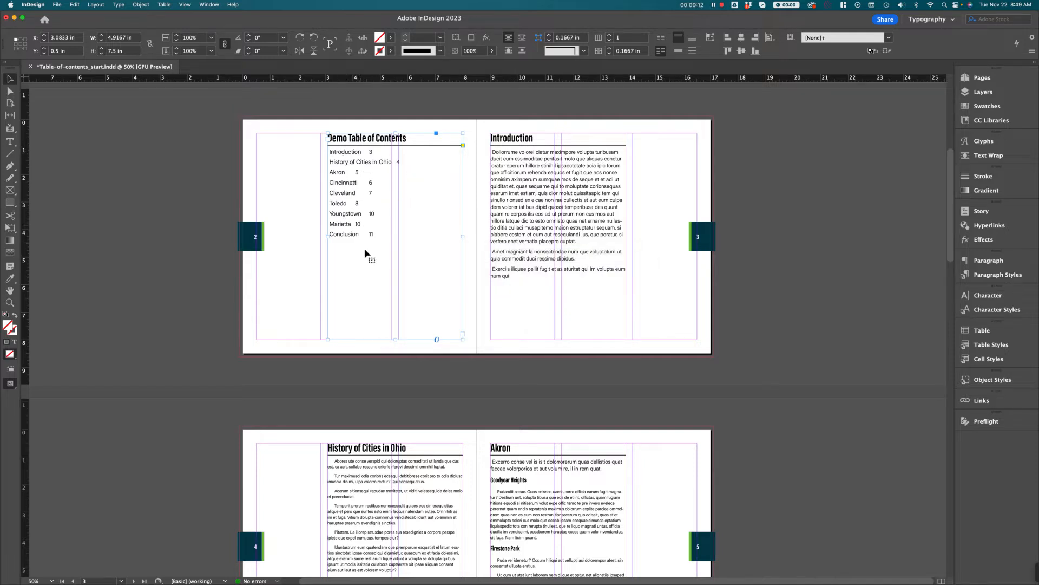
click(200, 219)
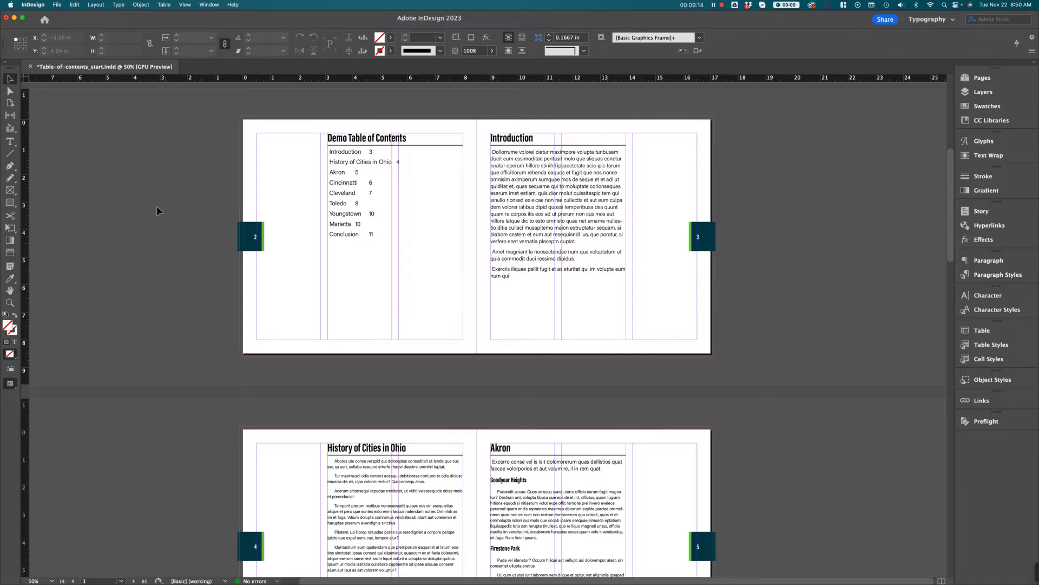
Show the hidden characters and inspect the tabs between the table of contents entries and their page numbers at 100%
click(119, 5)
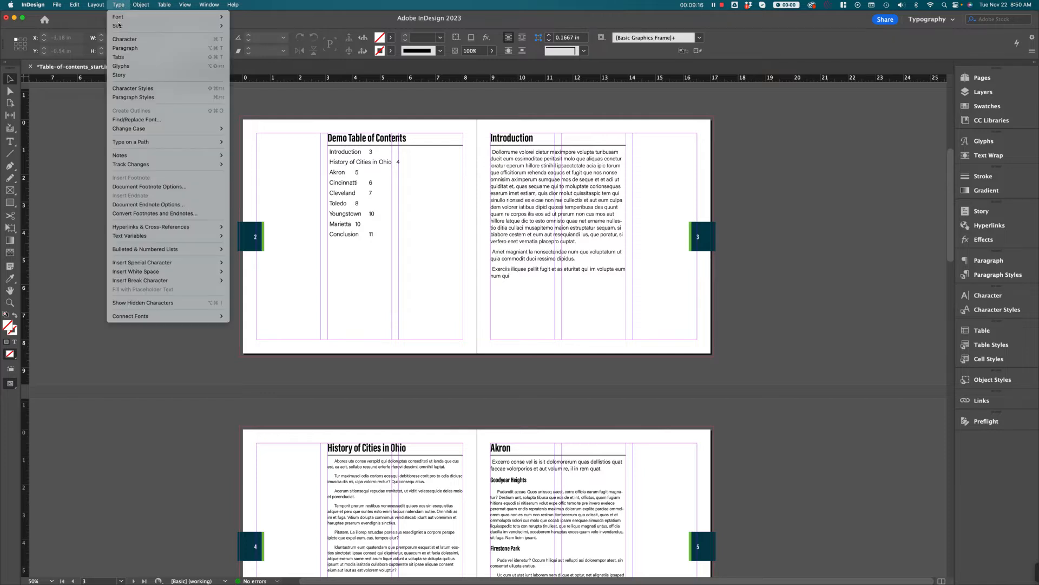
click(131, 304)
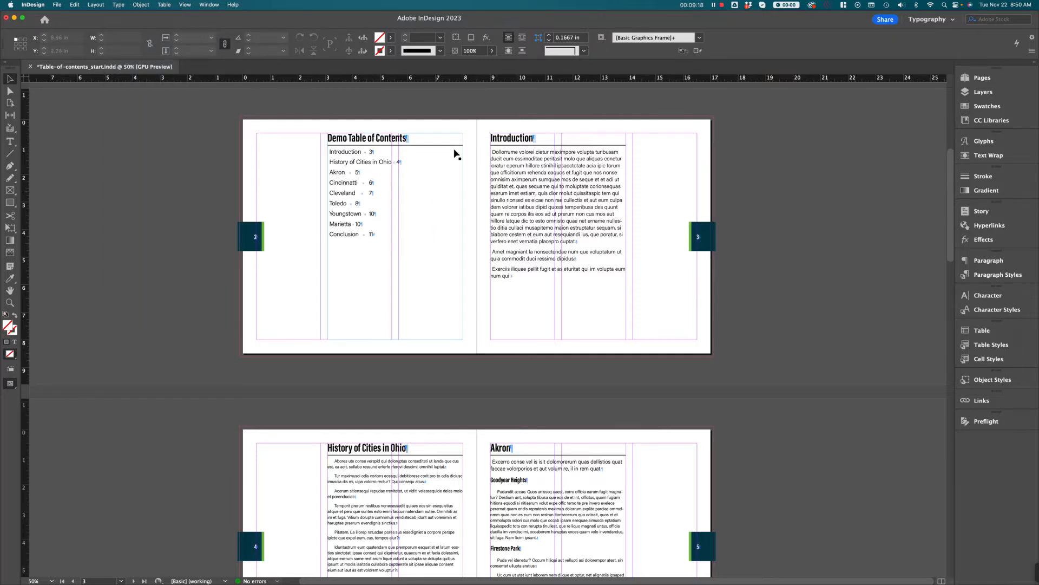
key(super+equal)
key(super+equal)
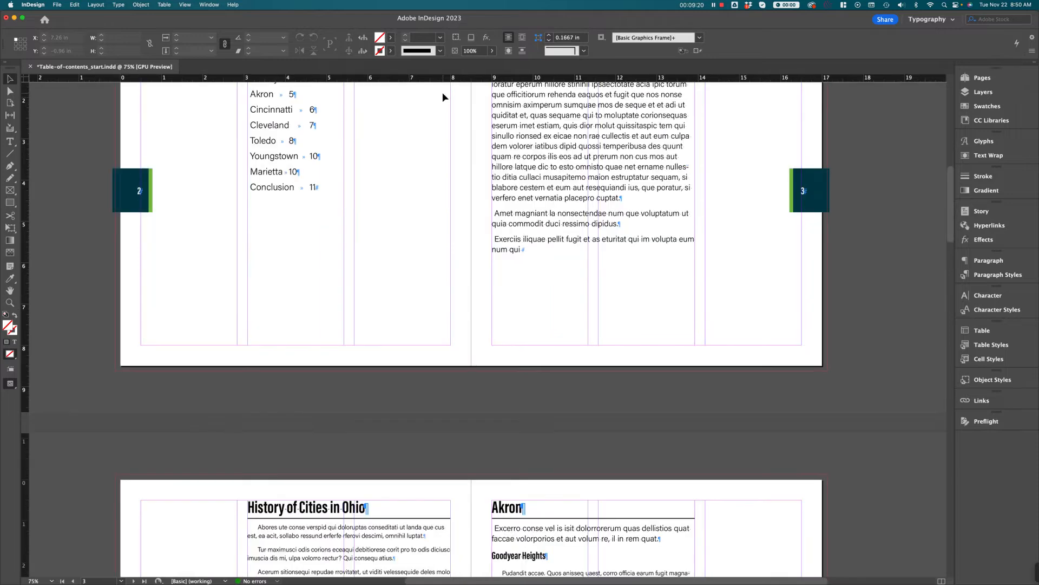
drag(306, 302, 369, 422)
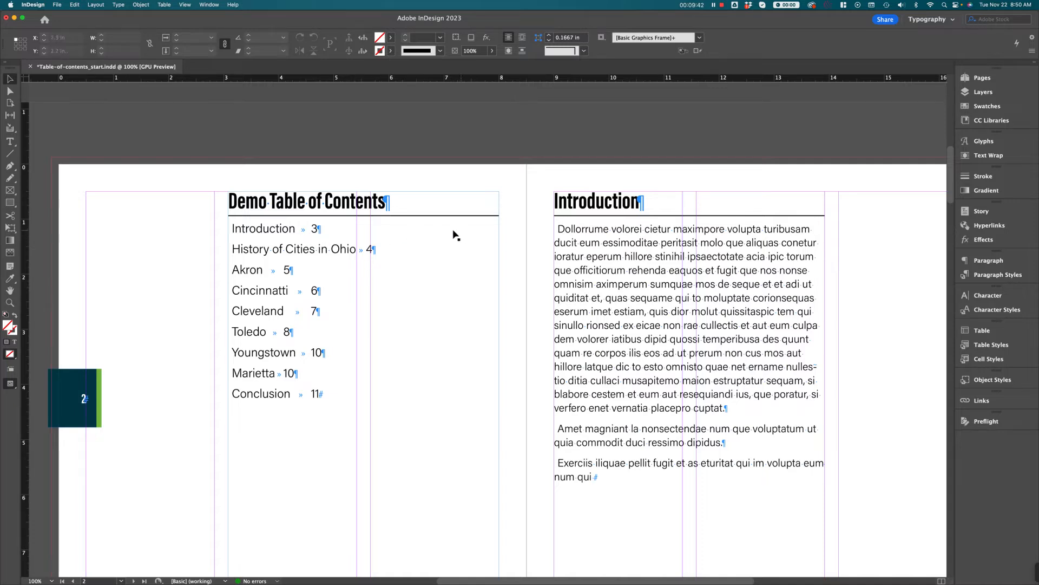
Show the document's paragraph styles list alongside the table of contents
click(381, 352)
drag(602, 373, 474, 319)
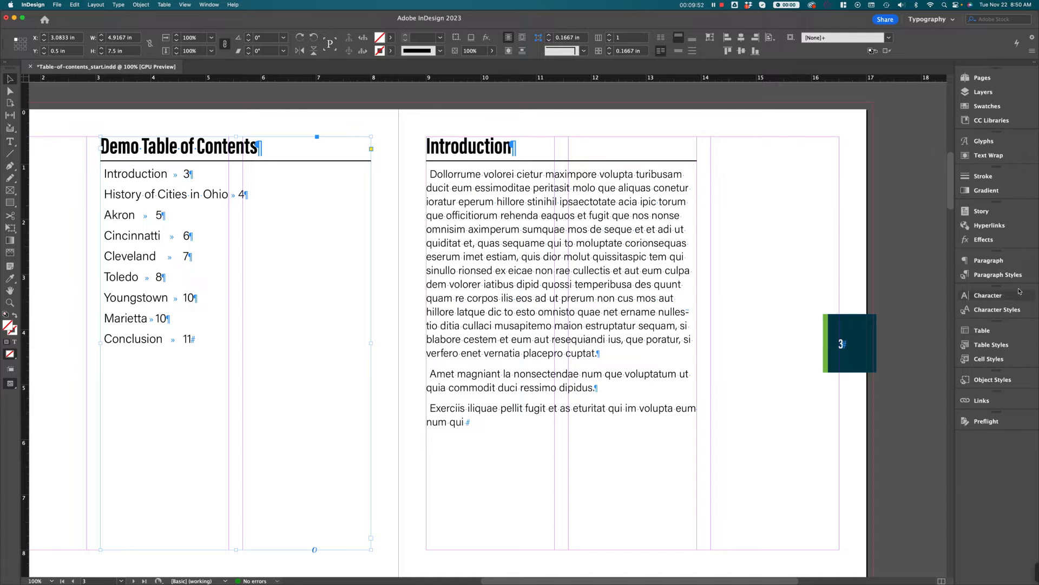
click(996, 275)
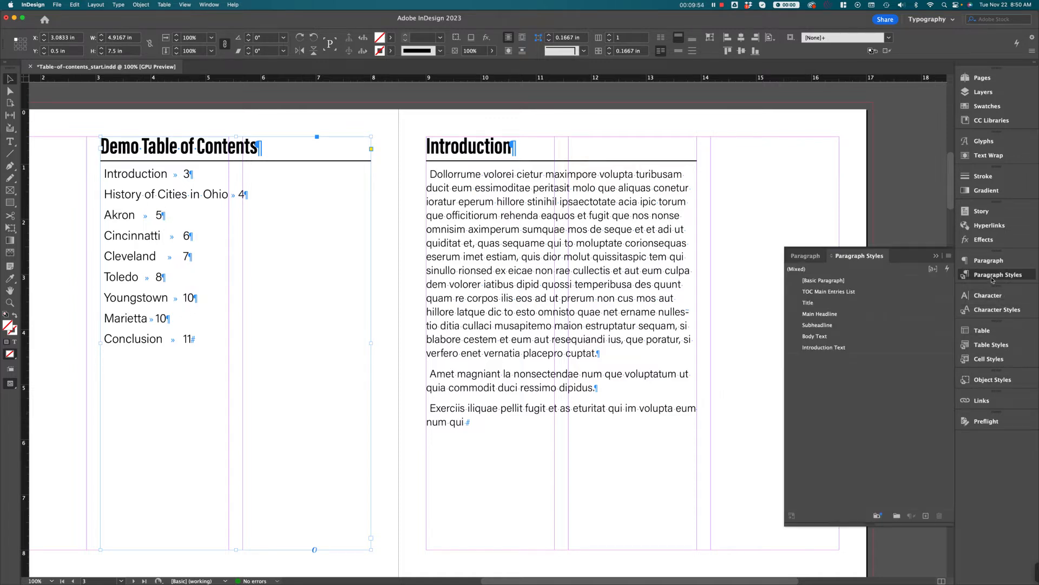
click(820, 291)
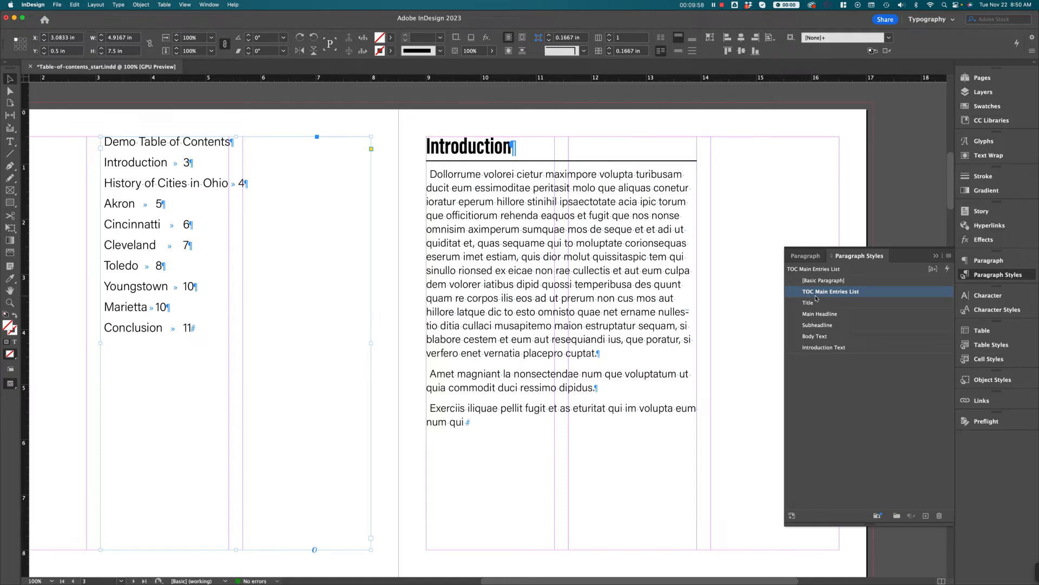
click(815, 301)
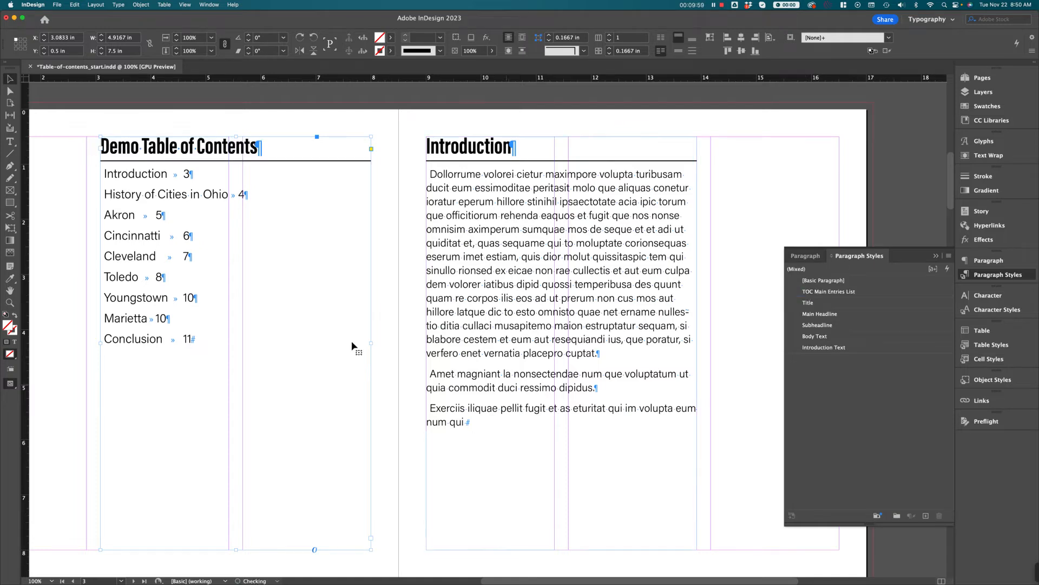
click(744, 515)
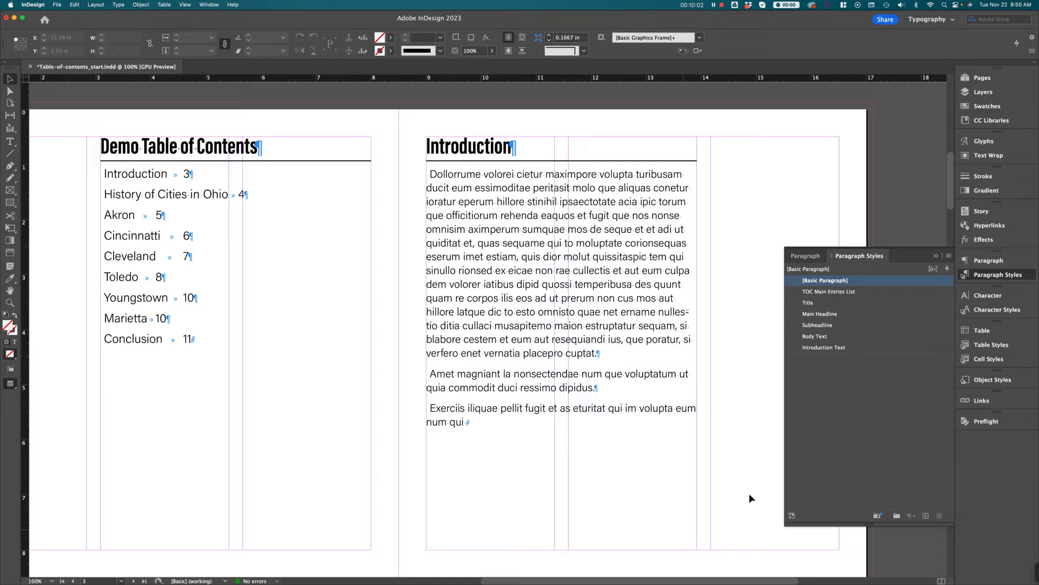
Edit the TOC Main Entries List style to add a right-aligned tab stop at about 2.72 in
click(892, 295)
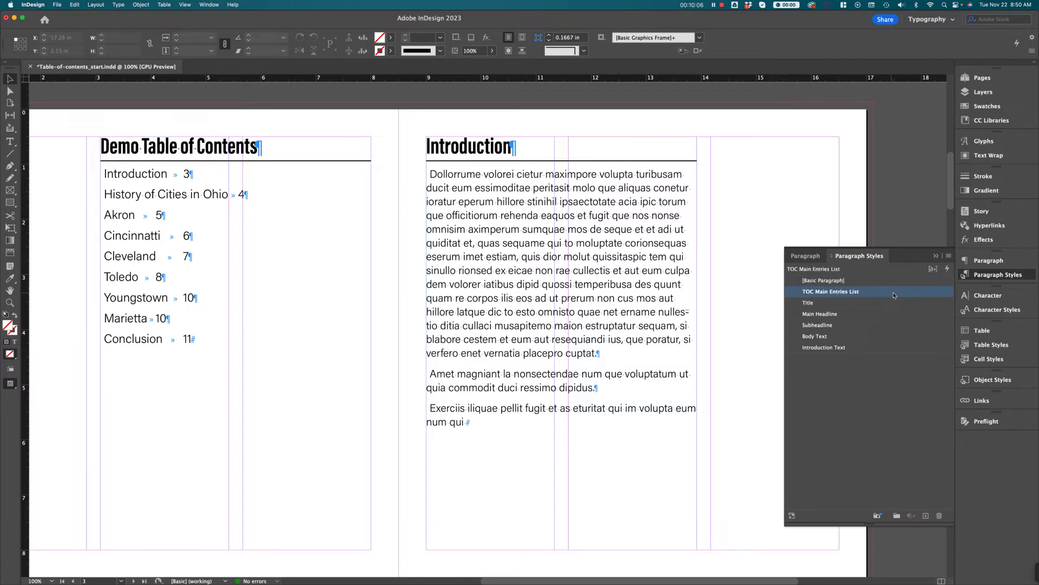
double_click(904, 294)
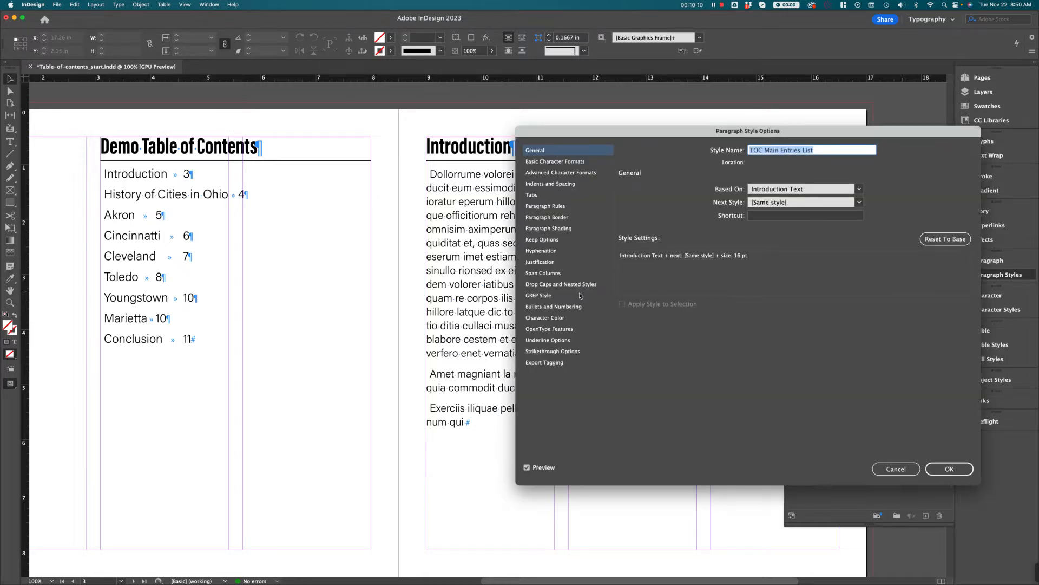
click(536, 199)
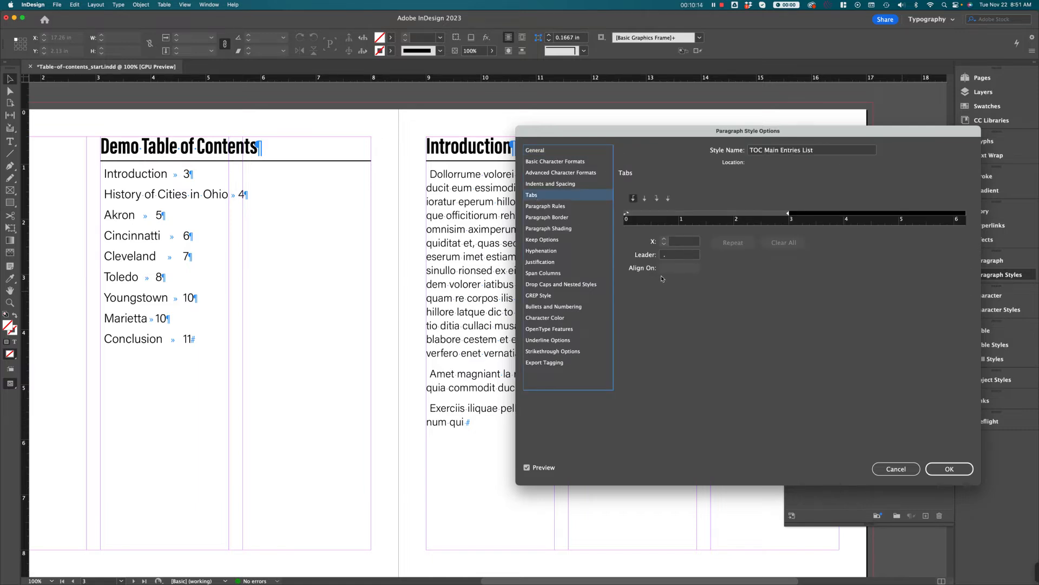
click(657, 199)
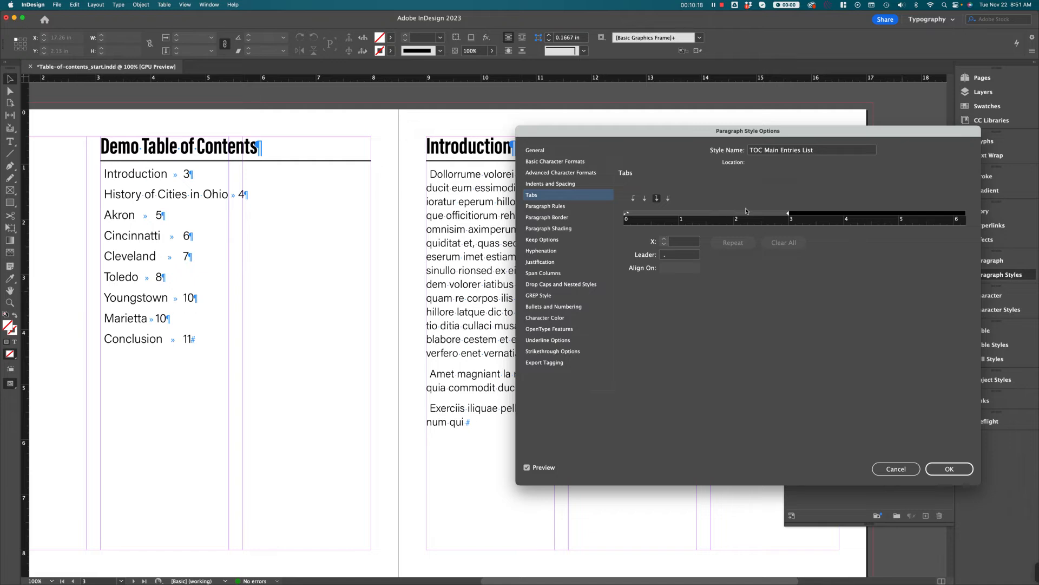
drag(749, 215, 774, 218)
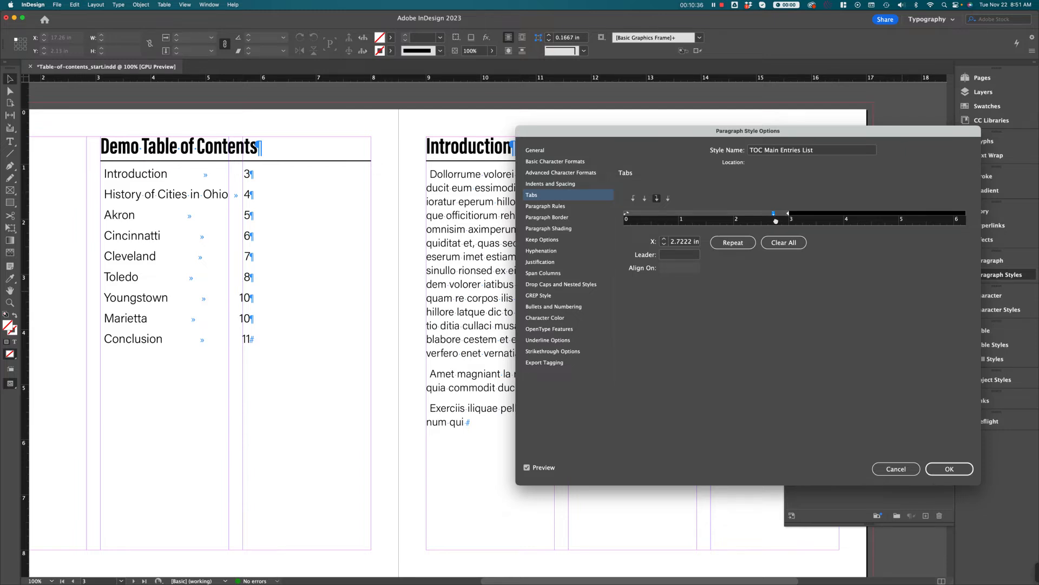
Move the tab stop to about 4.71 in, give it a dot leader, and save the style
drag(774, 215, 884, 217)
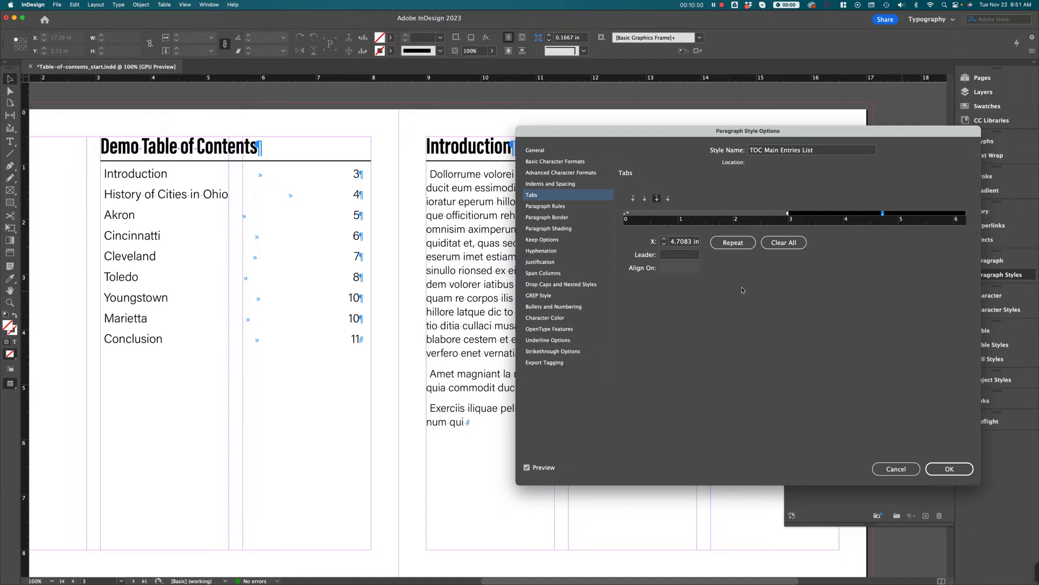
click(678, 255)
click(948, 470)
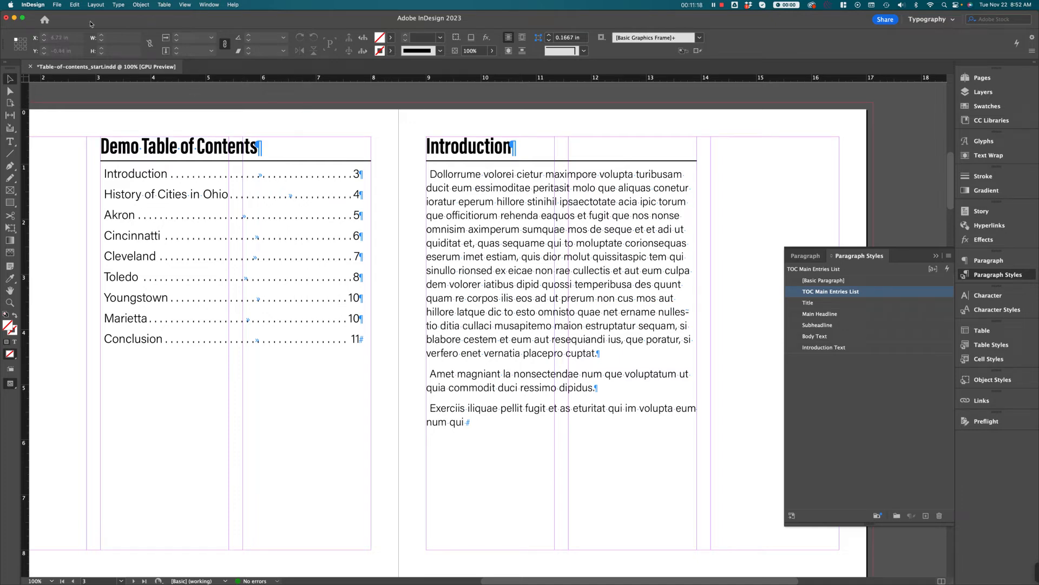
Hide the hidden characters in the document
click(96, 5)
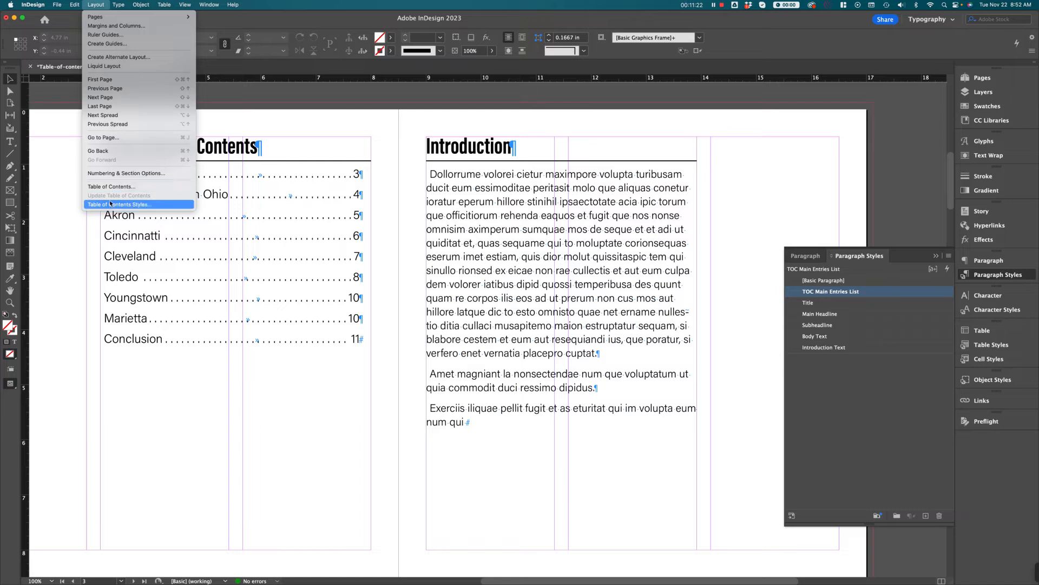
mouse_move(118, 5)
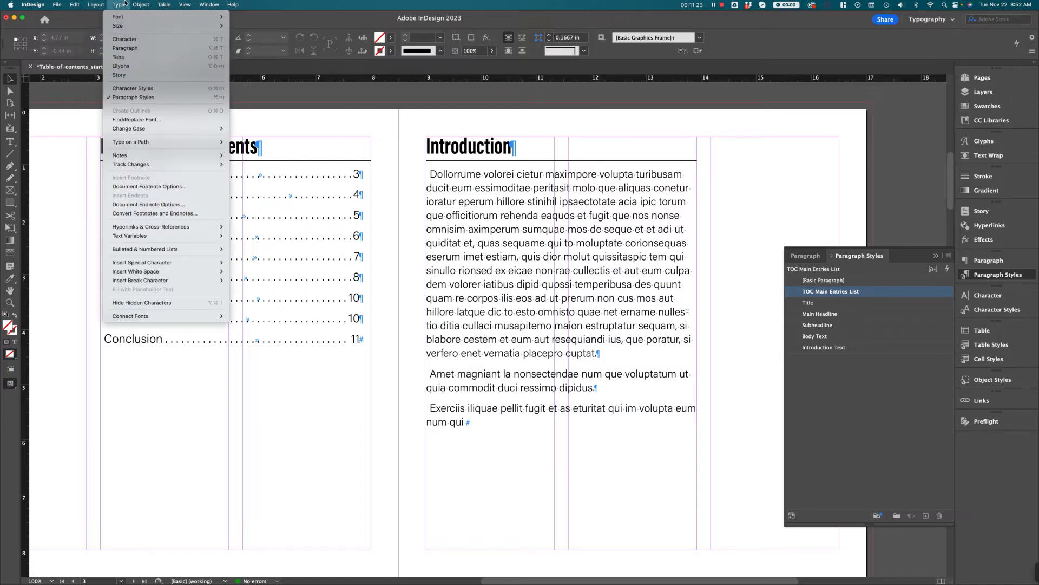
click(144, 303)
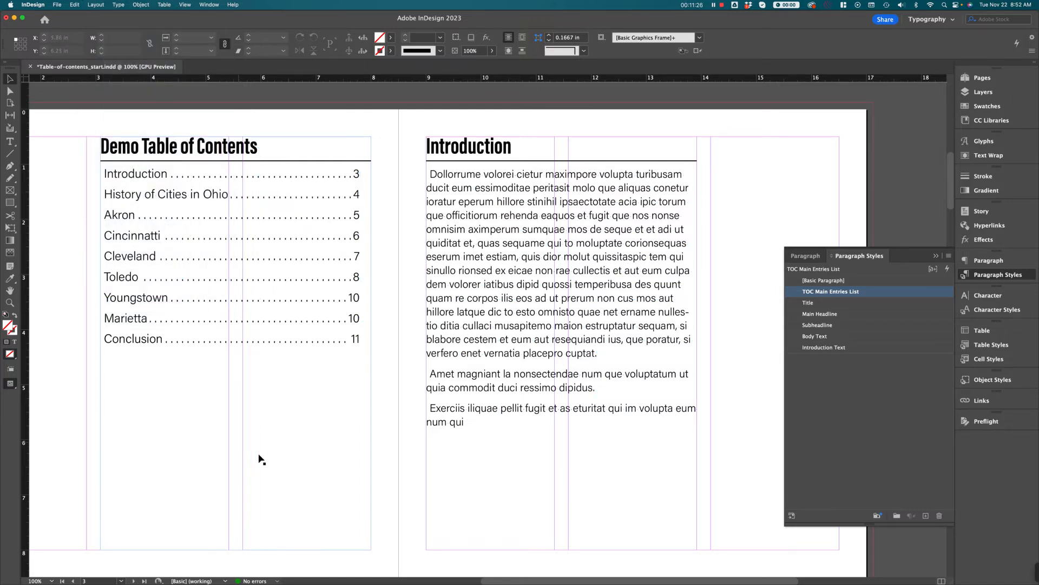
Look through pages 2 to 7 at 75% and examine the main headlines and subheadings on the city pages
key(super+minus)
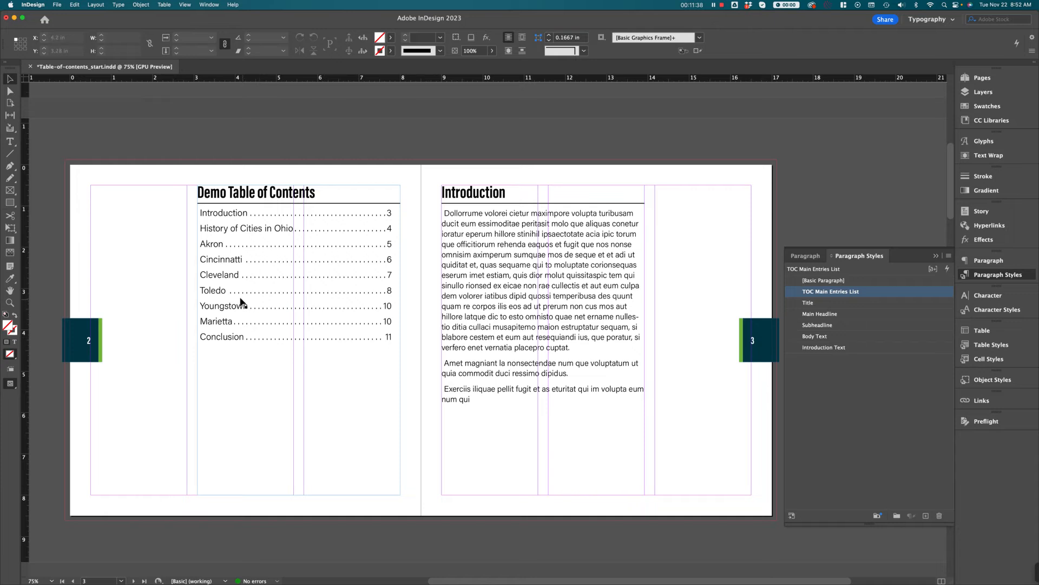
click(265, 377)
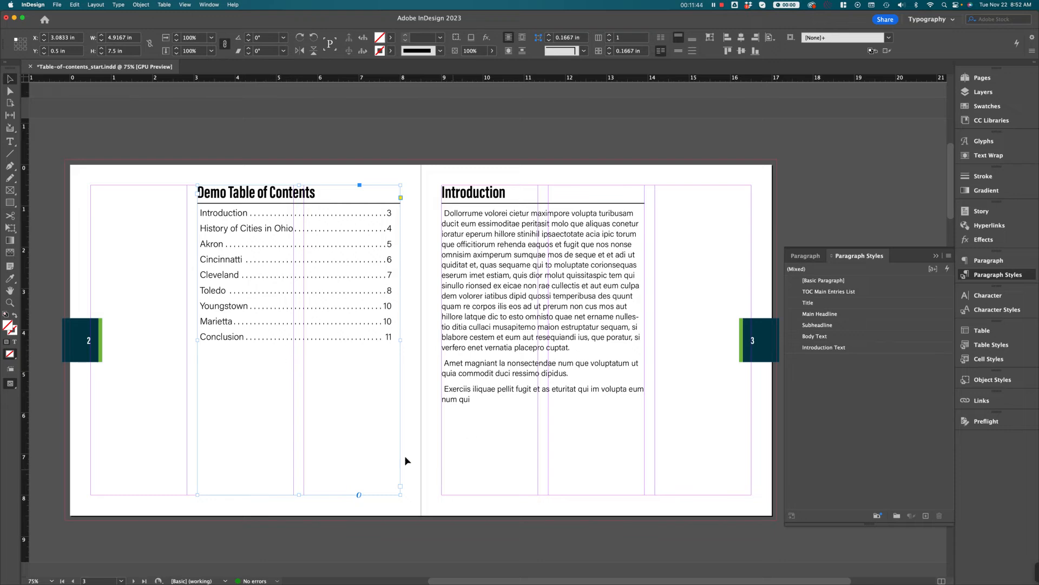
click(429, 547)
drag(430, 548, 406, 273)
drag(415, 479, 455, 247)
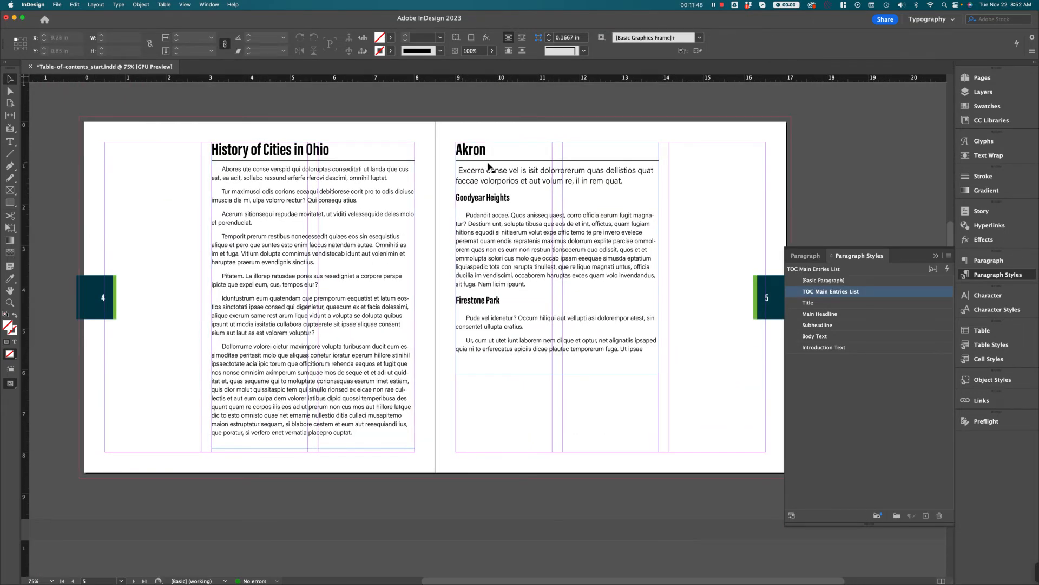
drag(341, 189, 355, 550)
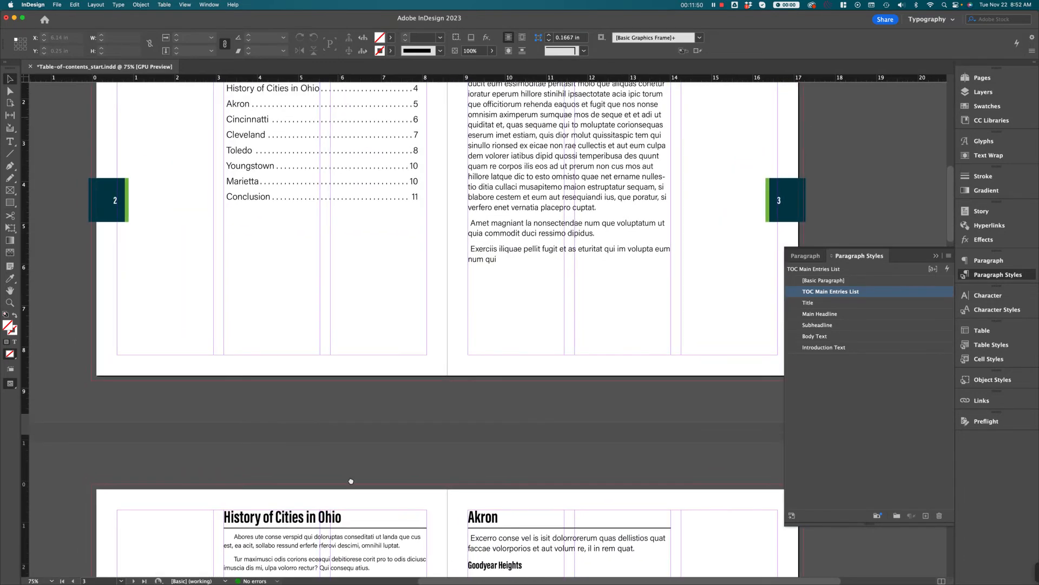
drag(398, 373, 369, 121)
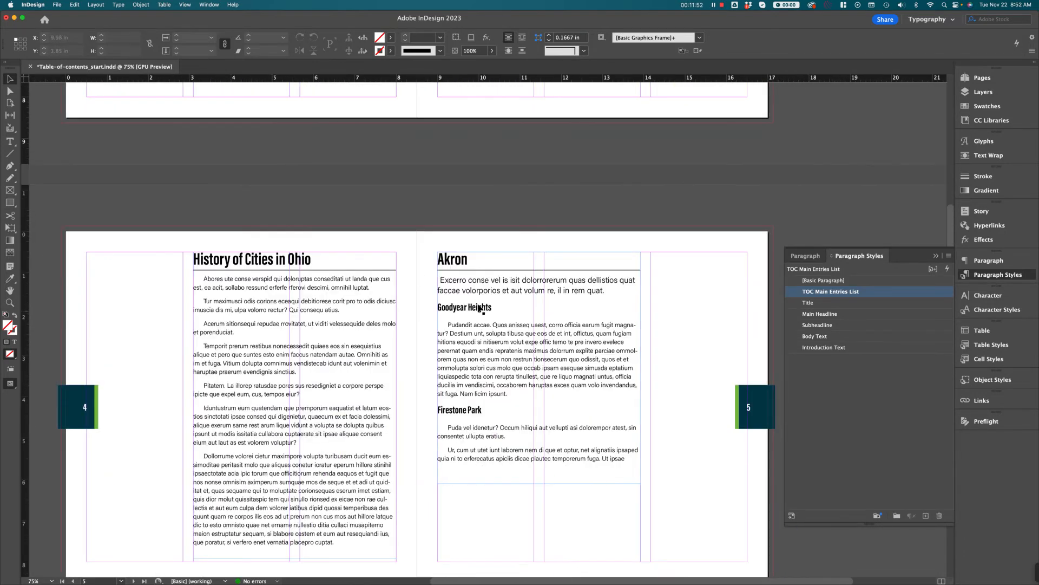
drag(479, 354, 481, 346)
scroll(481, 346, down, 2)
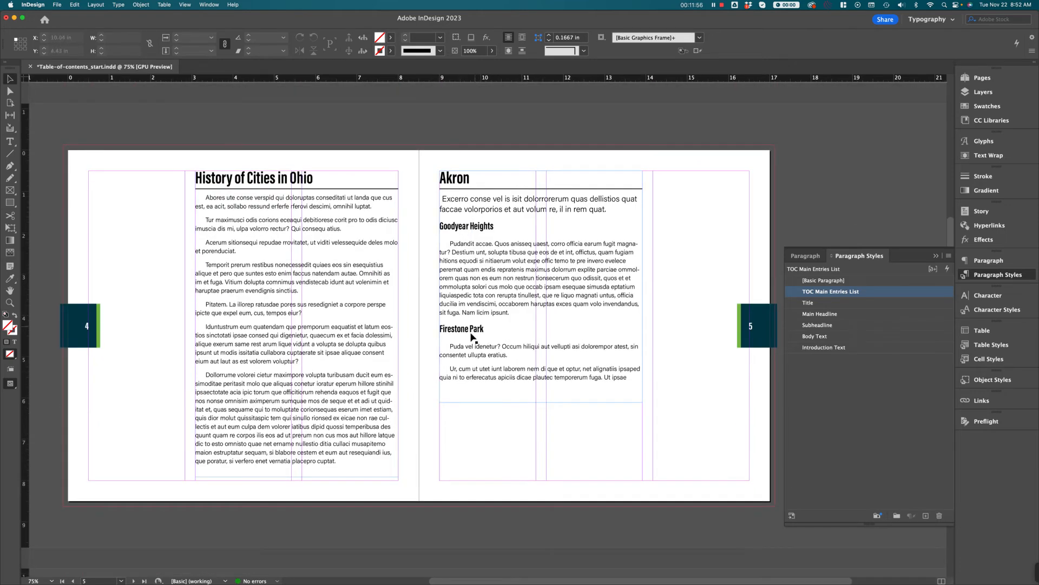
drag(510, 439, 524, 209)
drag(516, 476, 495, 307)
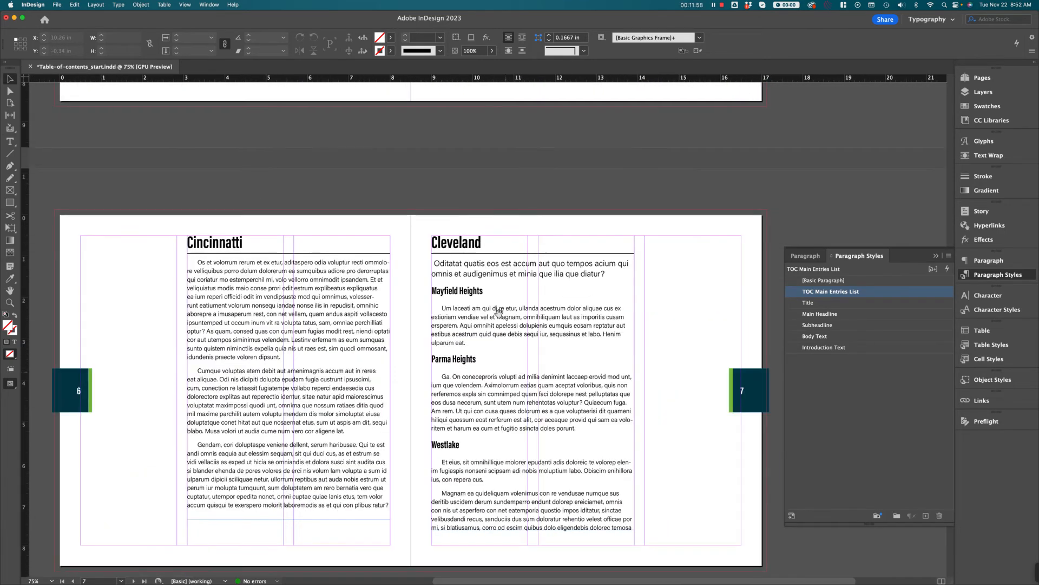
drag(461, 211, 475, 455)
scroll(475, 455, up, 15)
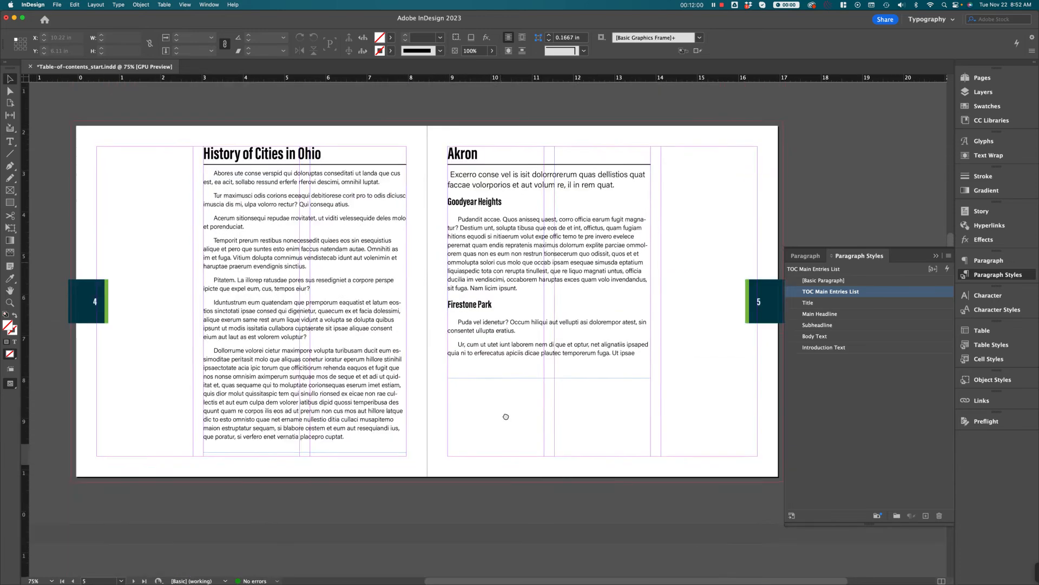
scroll(449, 469, up, 1)
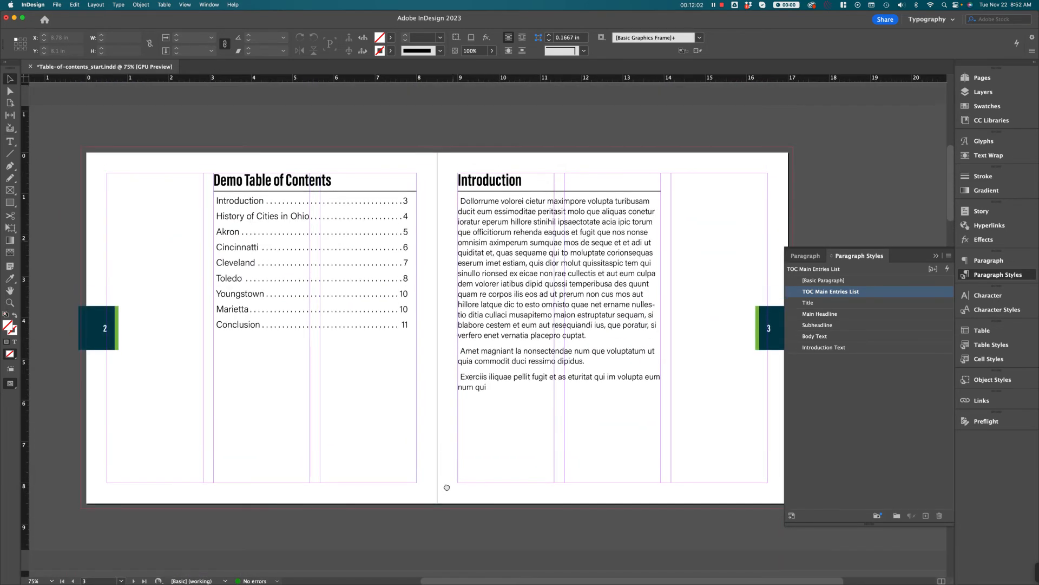
Include the Subheadline paragraph style under Main Headline in the settings of the existing table of contents
click(229, 226)
click(97, 5)
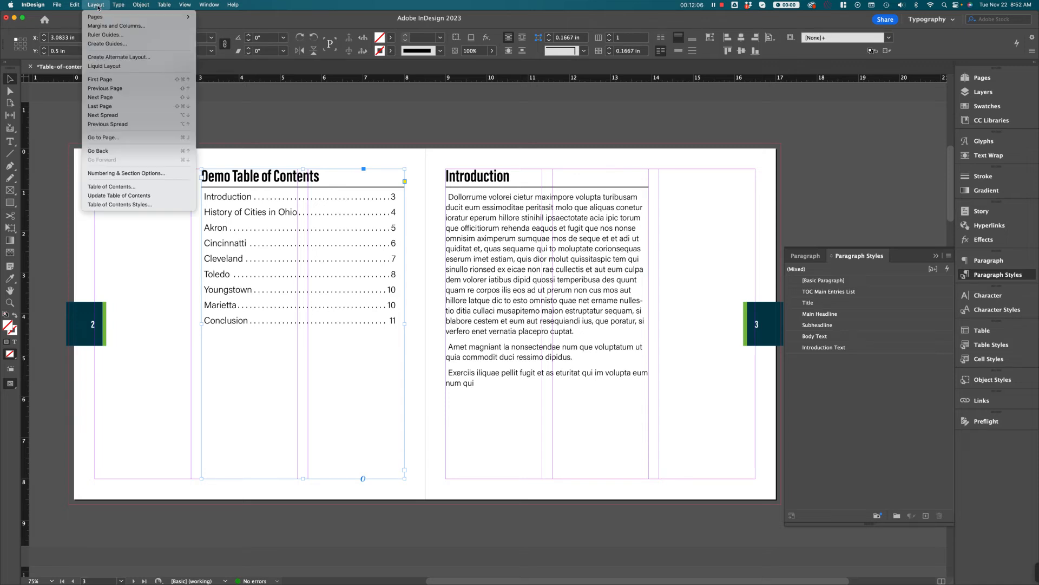
click(107, 187)
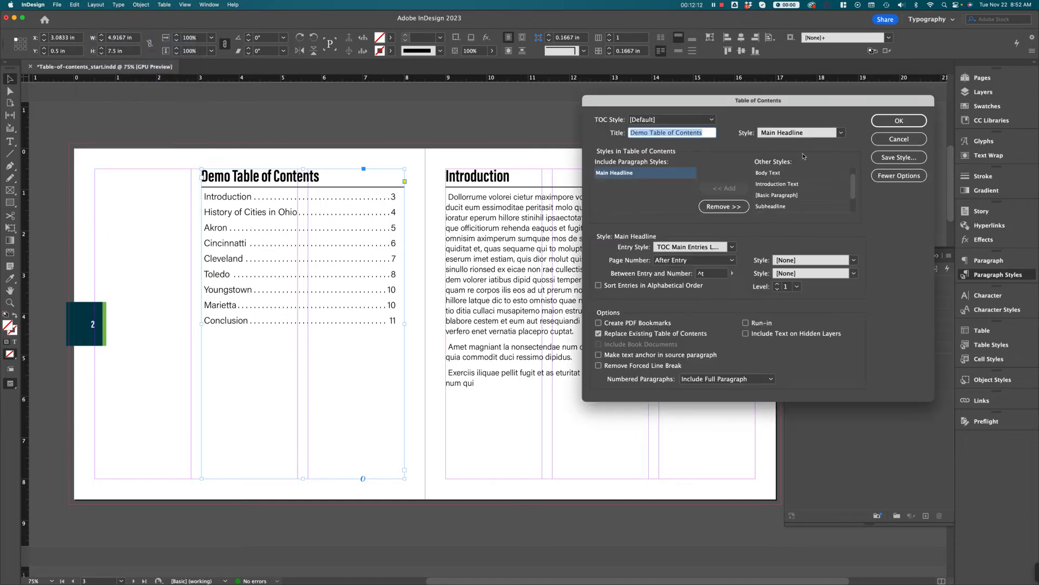
click(641, 209)
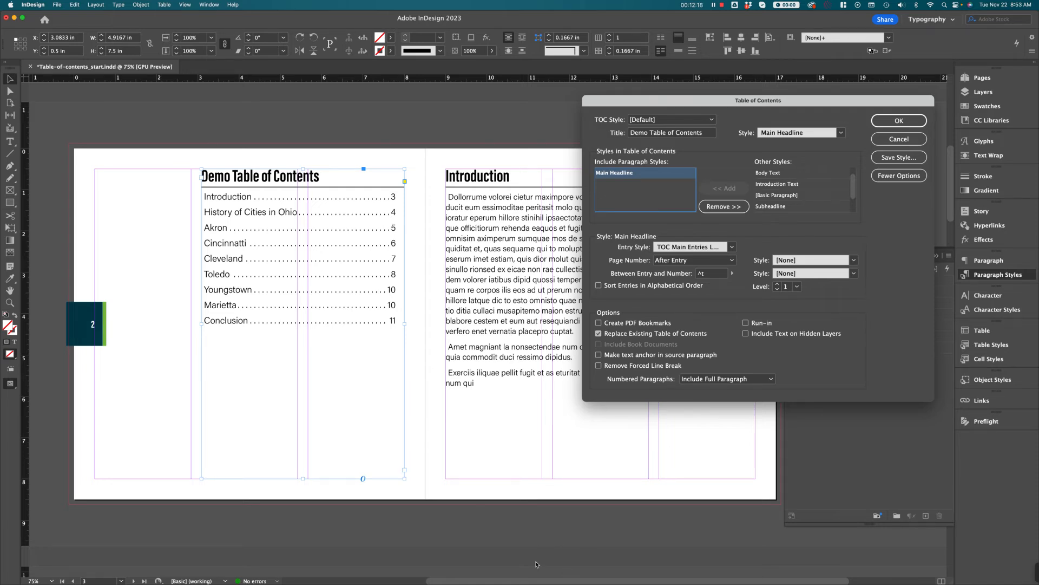
click(775, 207)
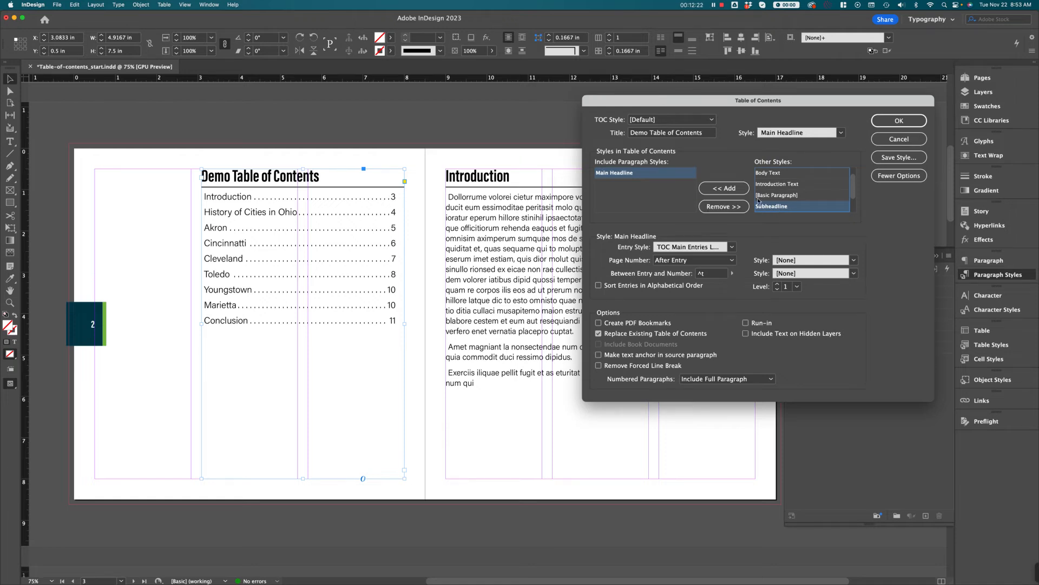
click(729, 189)
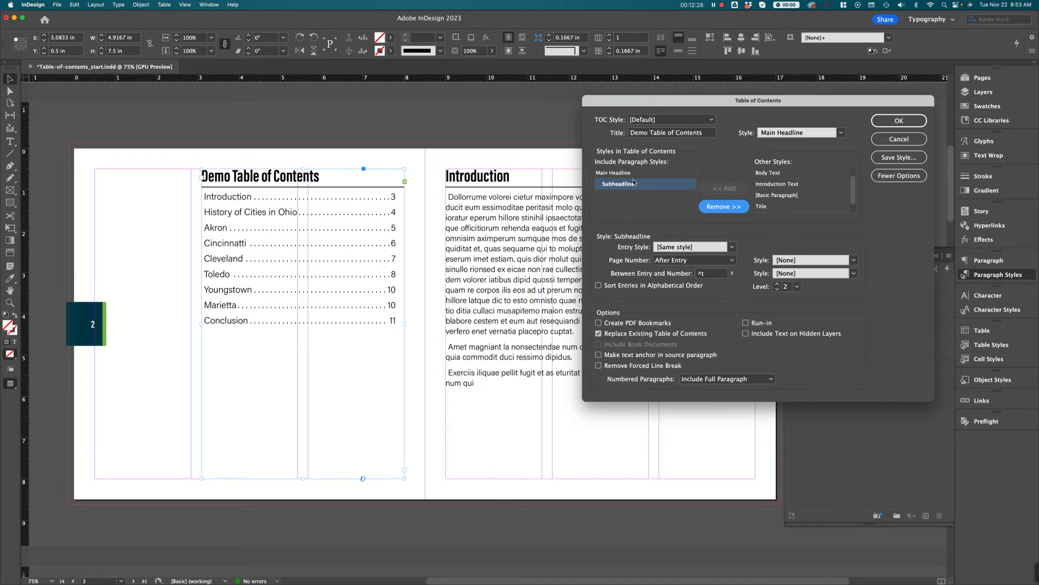
click(633, 182)
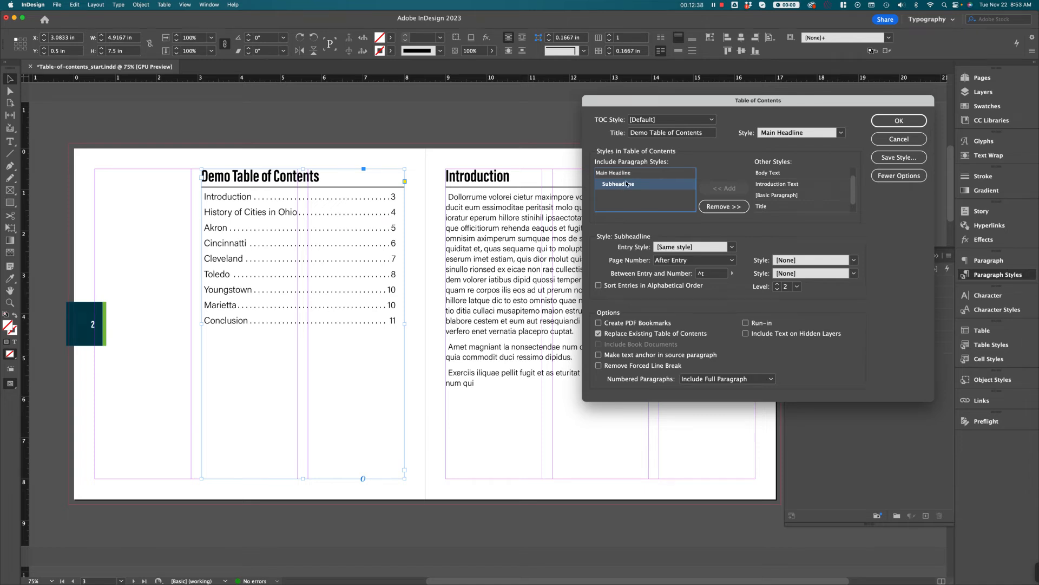
click(731, 247)
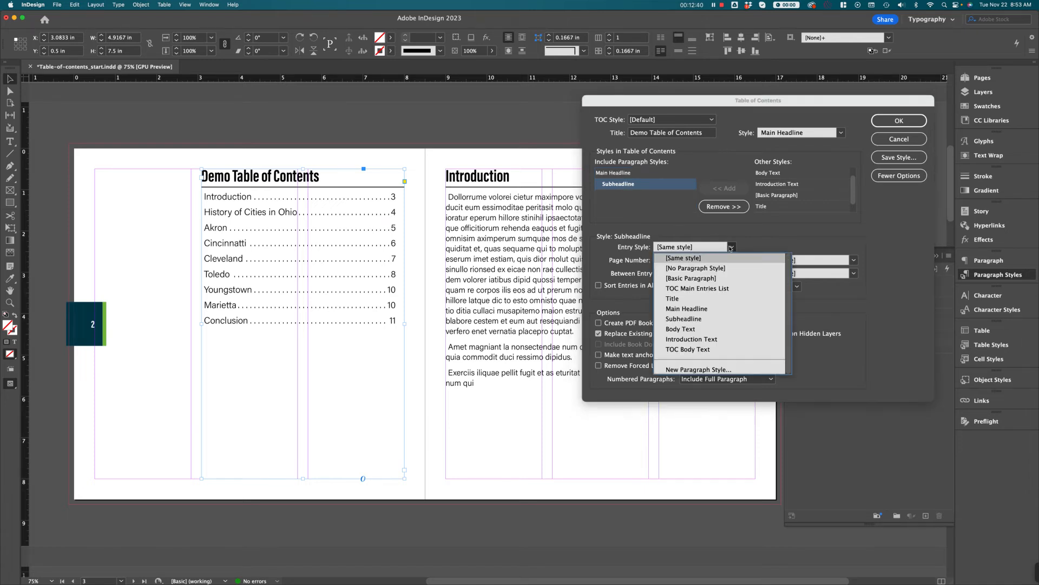
click(646, 228)
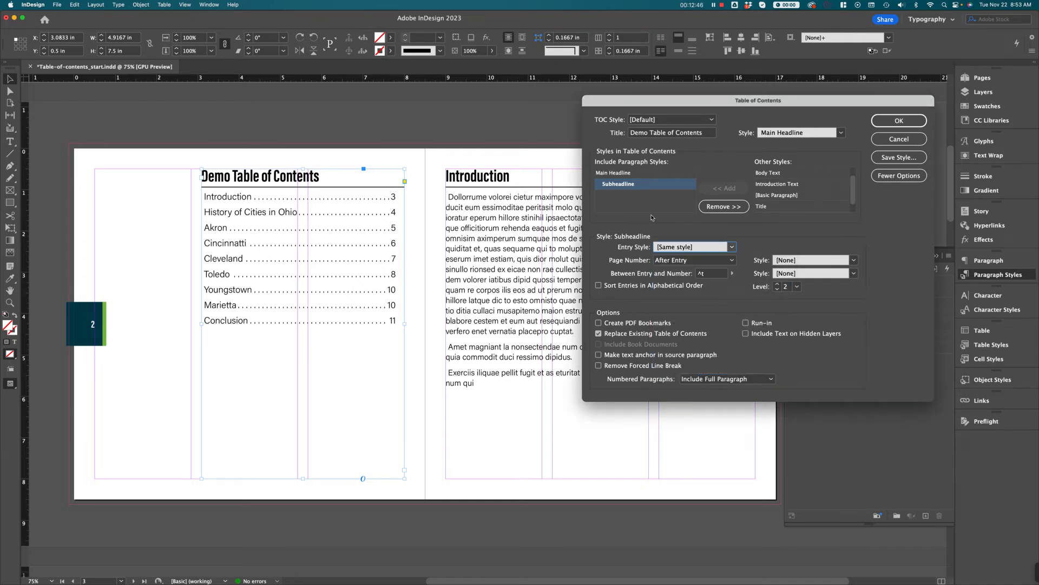
Create a new paragraph style for the Subheadline entries, based on TOC Main Entries List, with a 14 pt font size
click(631, 185)
click(733, 248)
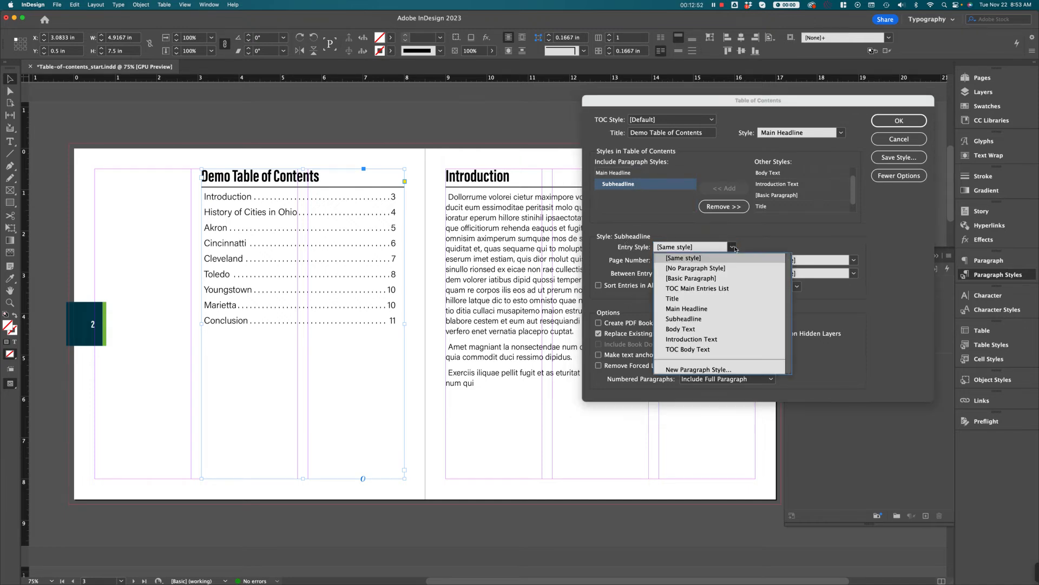
click(727, 370)
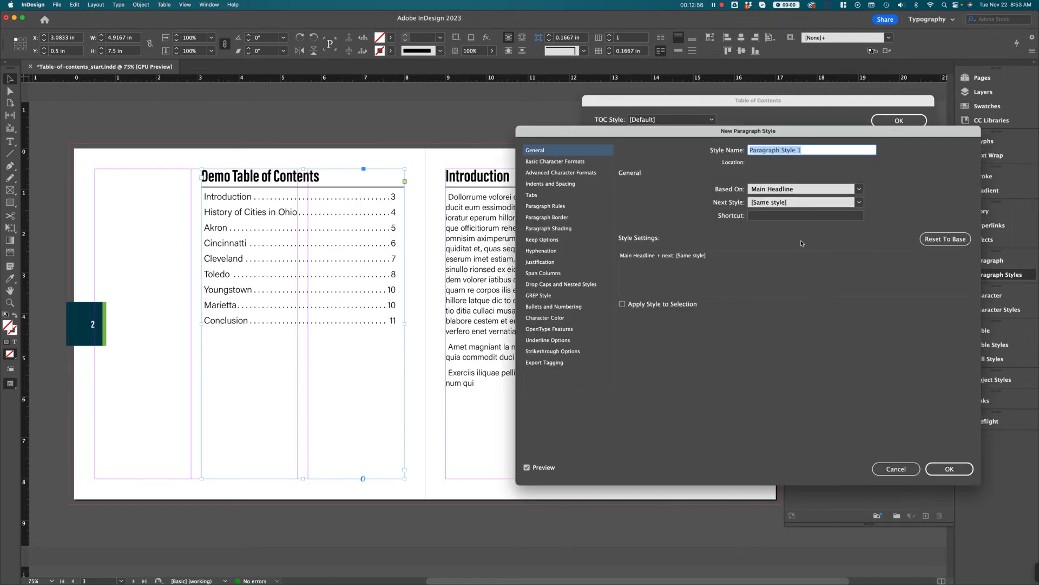
click(859, 188)
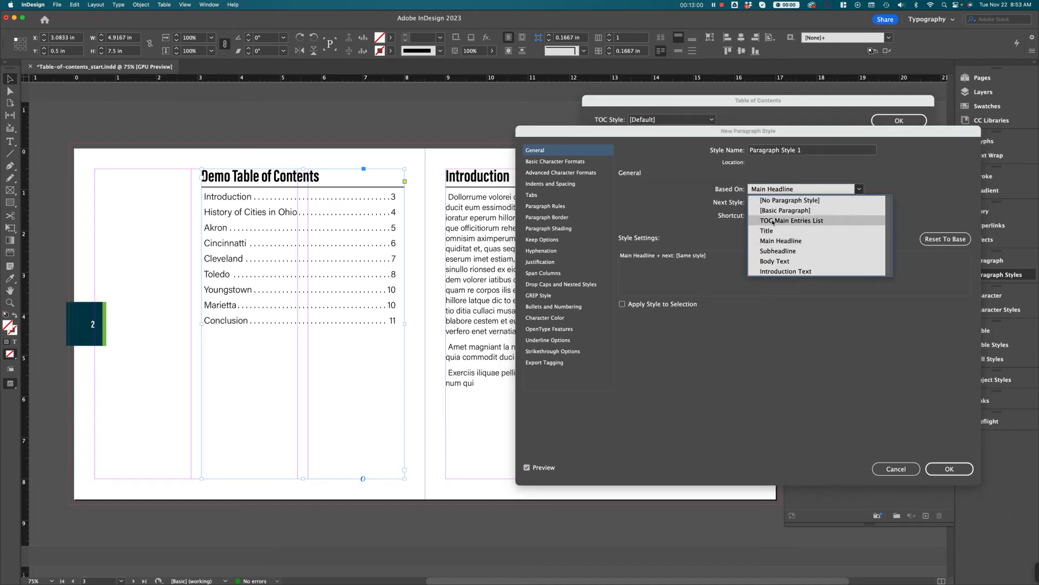
click(773, 221)
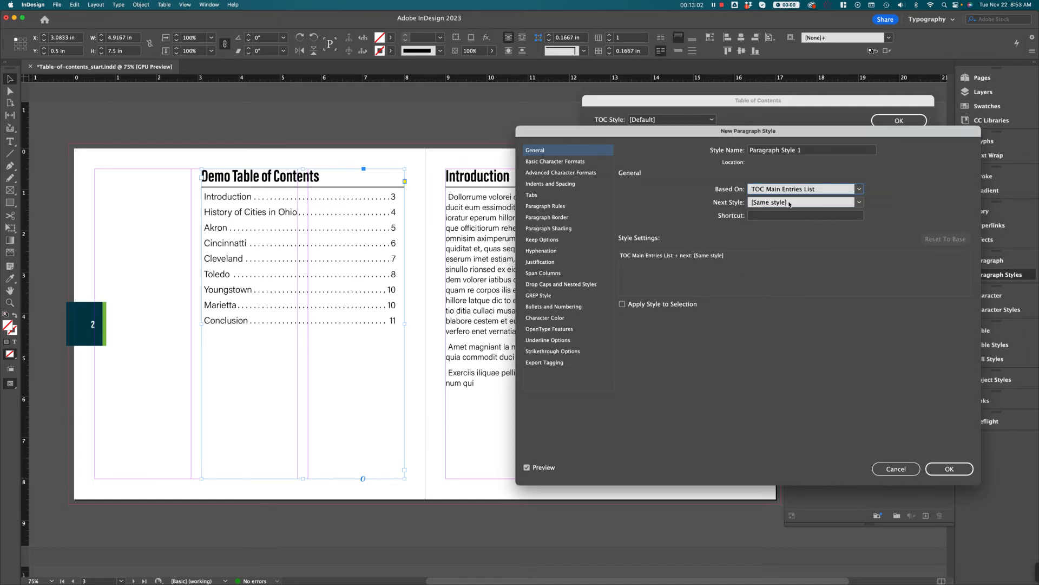
click(540, 162)
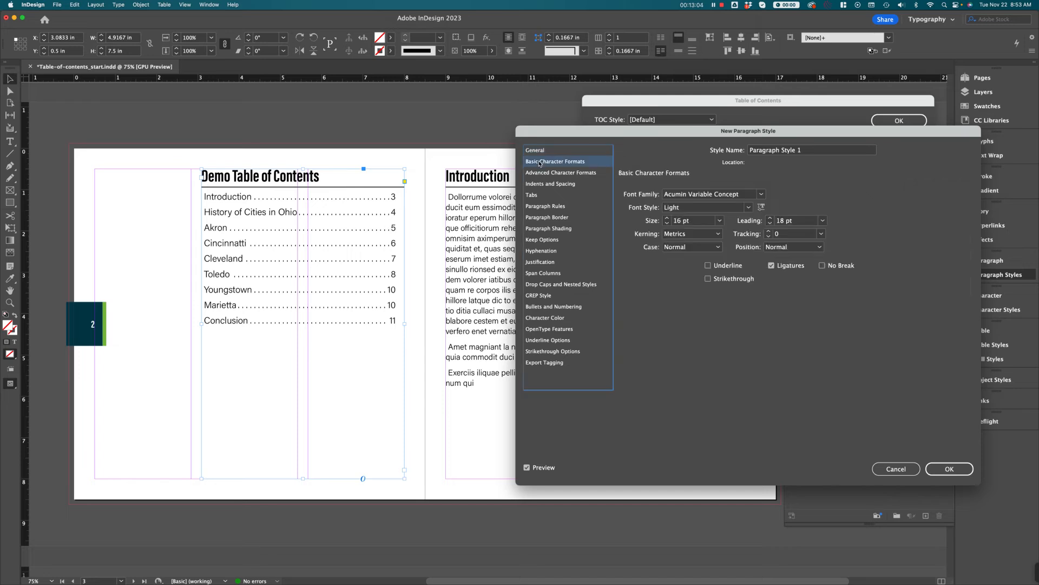
click(720, 220)
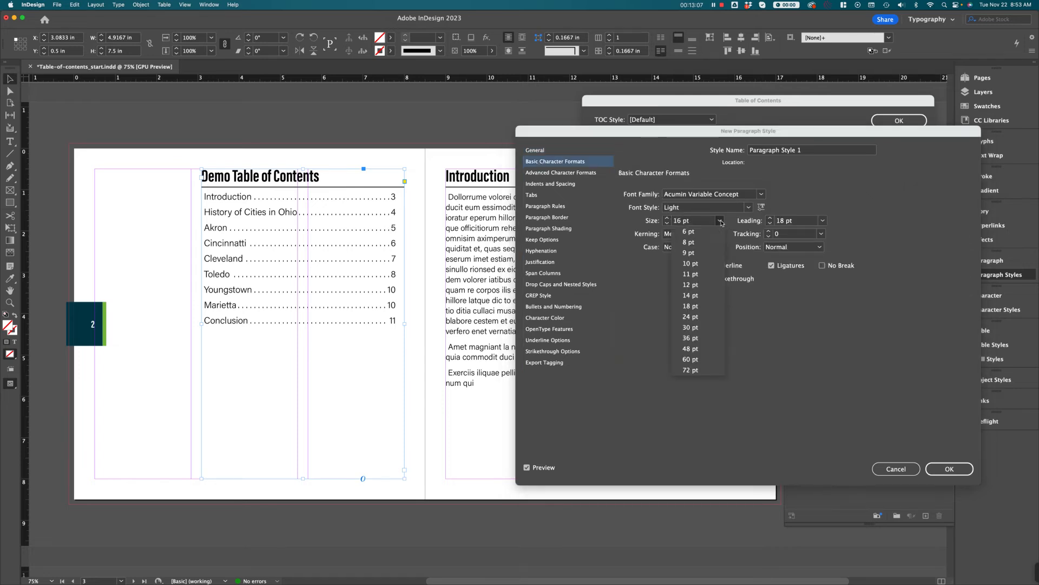
click(698, 296)
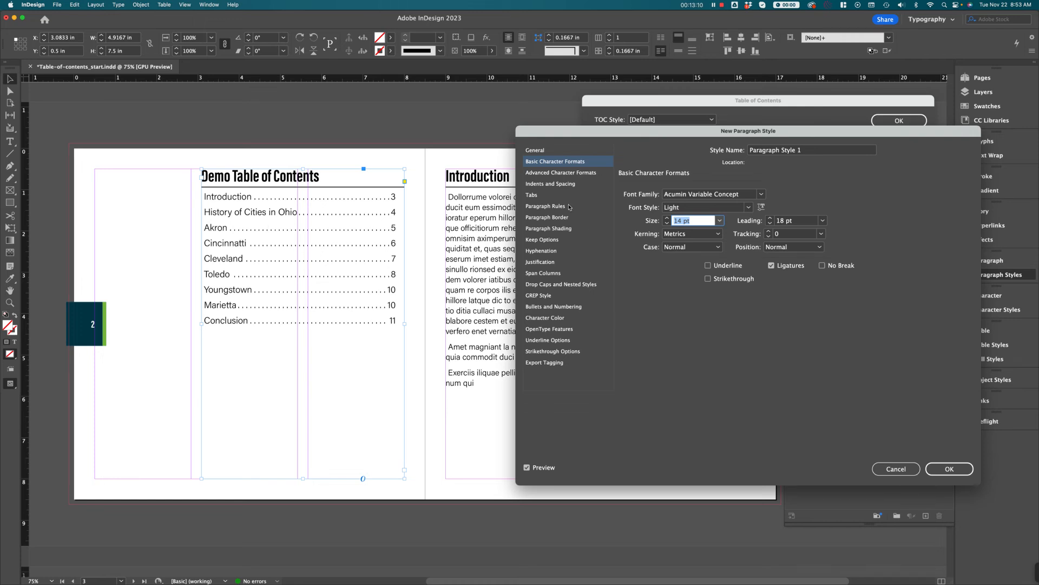
Set the new style's first line indent to 0.1875 in, check its tab settings, and save the style
click(544, 185)
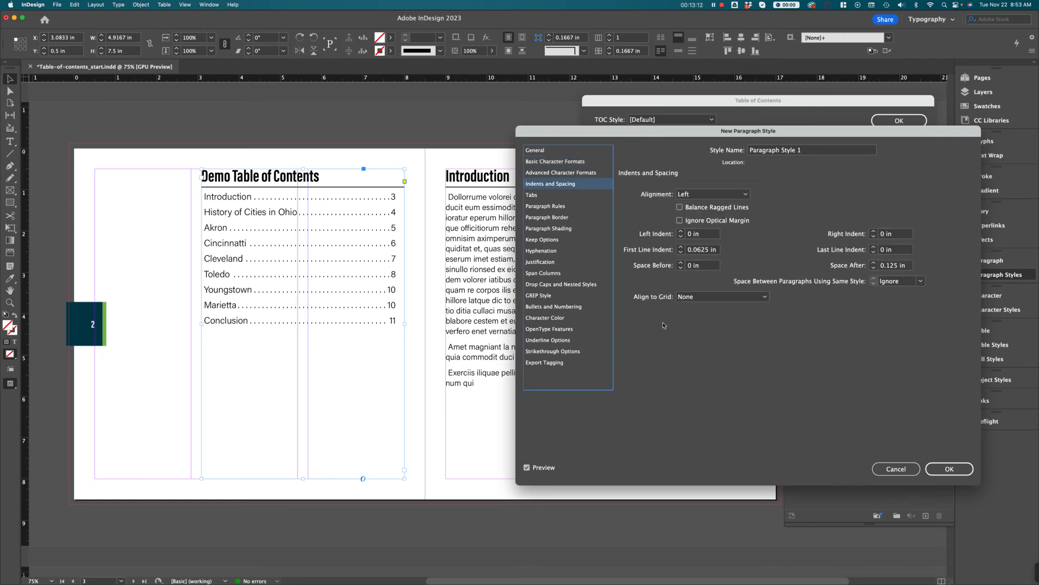
click(681, 247)
click(681, 247)
click(552, 196)
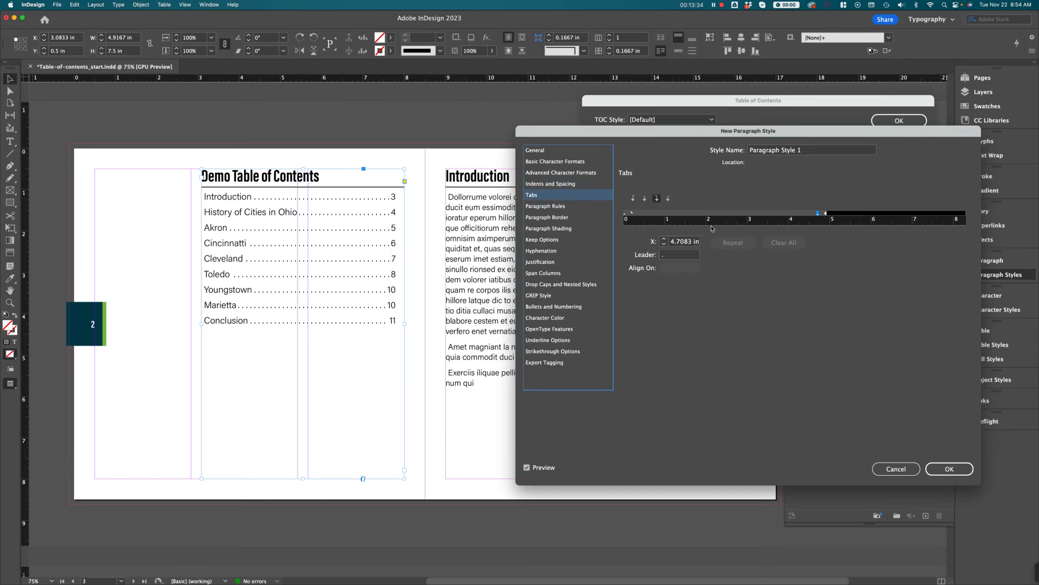
click(538, 186)
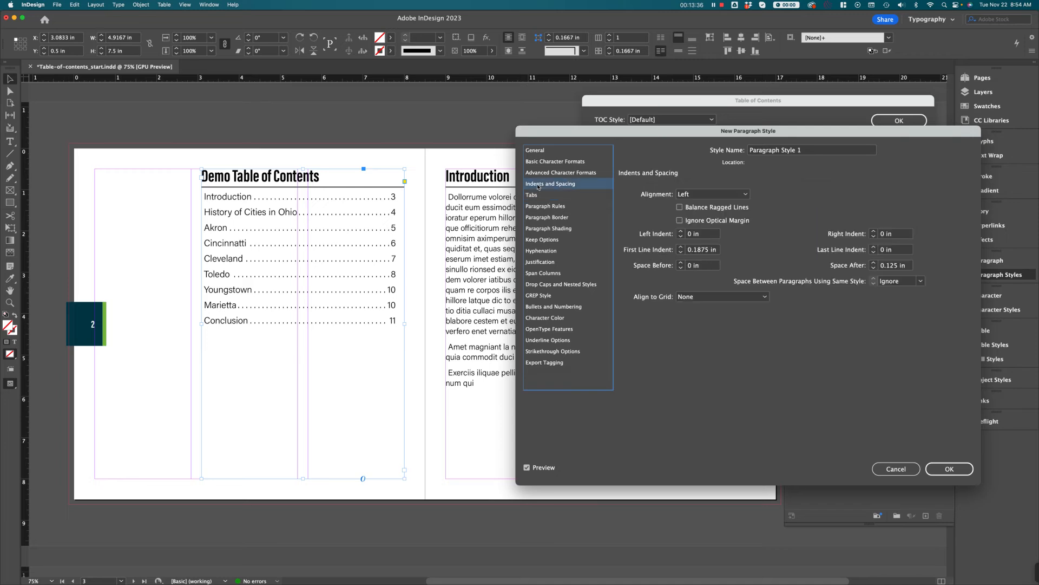
click(960, 471)
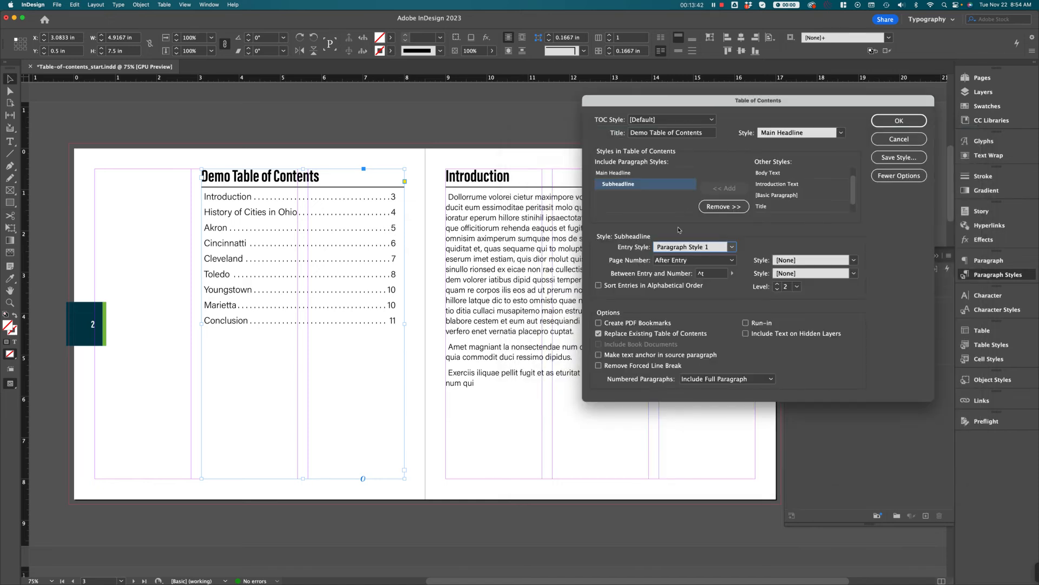
Use Paragraph Style 1 as the entry style for Subheadline, without a page number character style, and update the table of contents
click(733, 247)
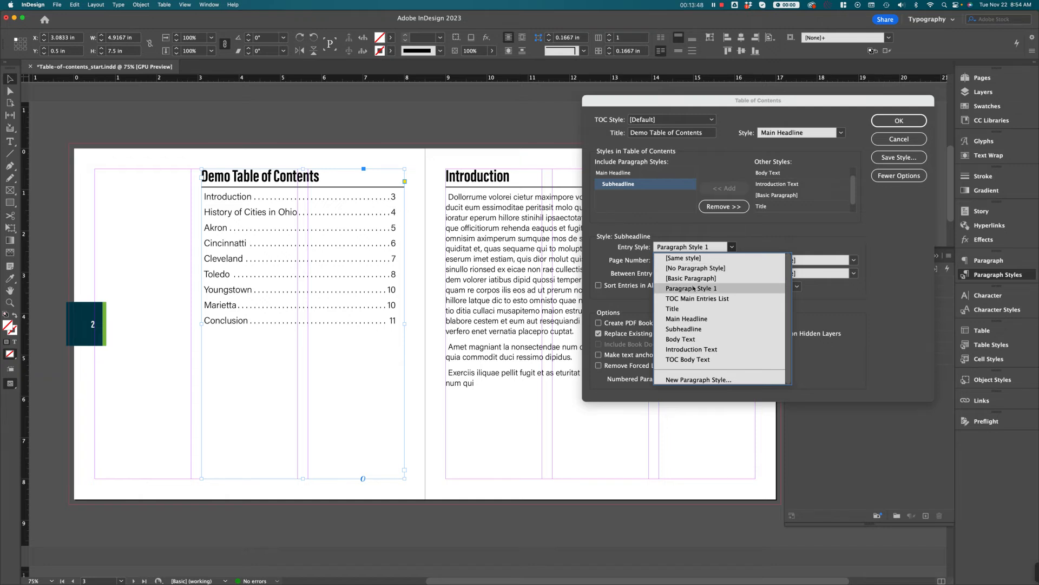
click(715, 292)
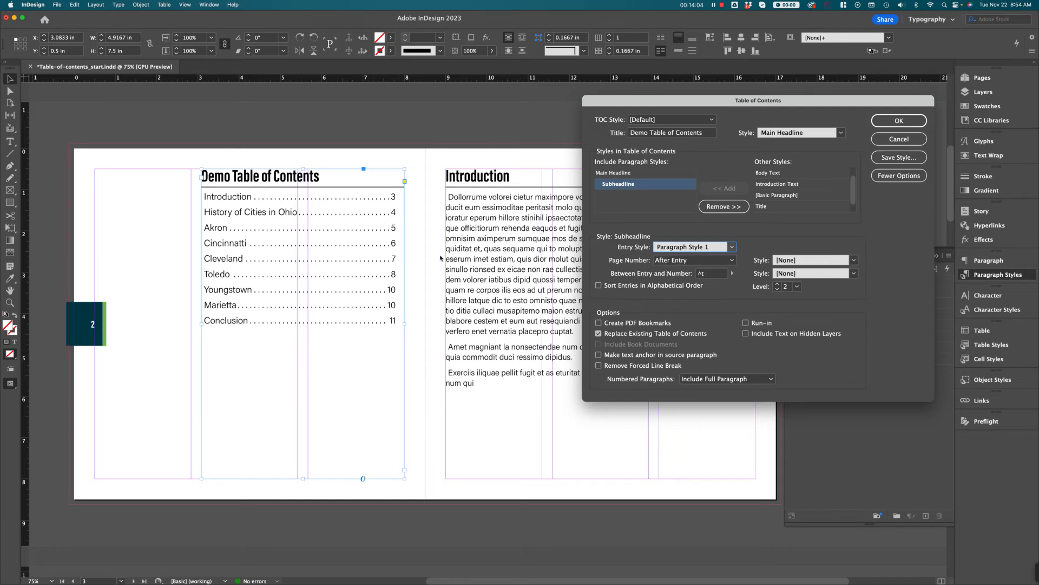
click(854, 260)
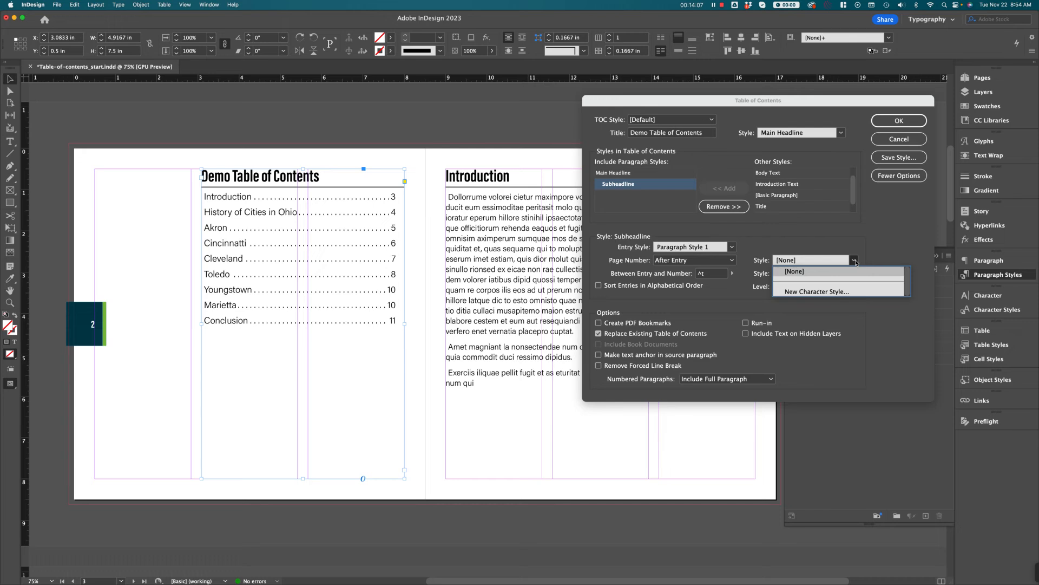
click(900, 262)
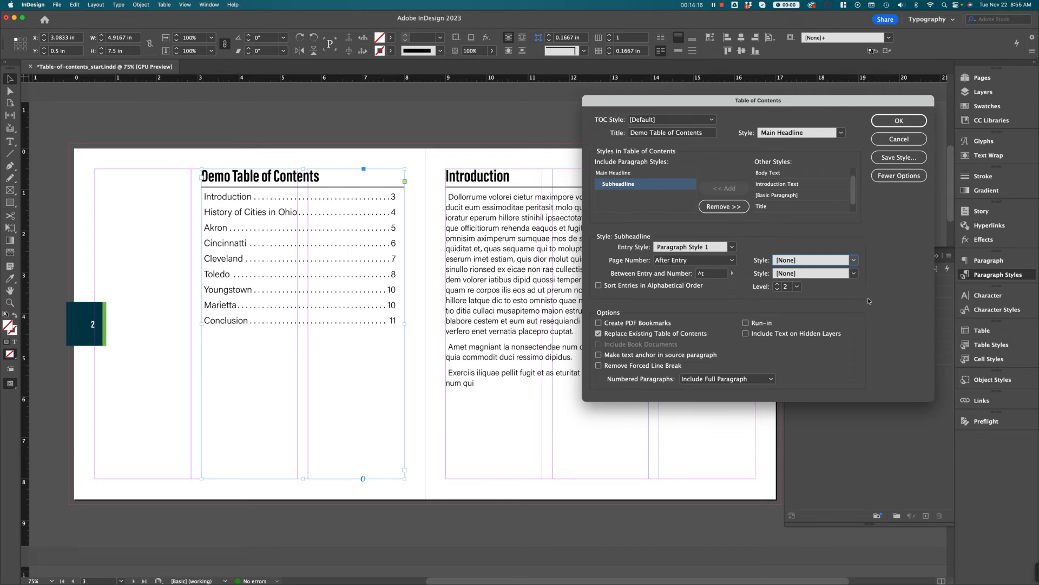
click(899, 120)
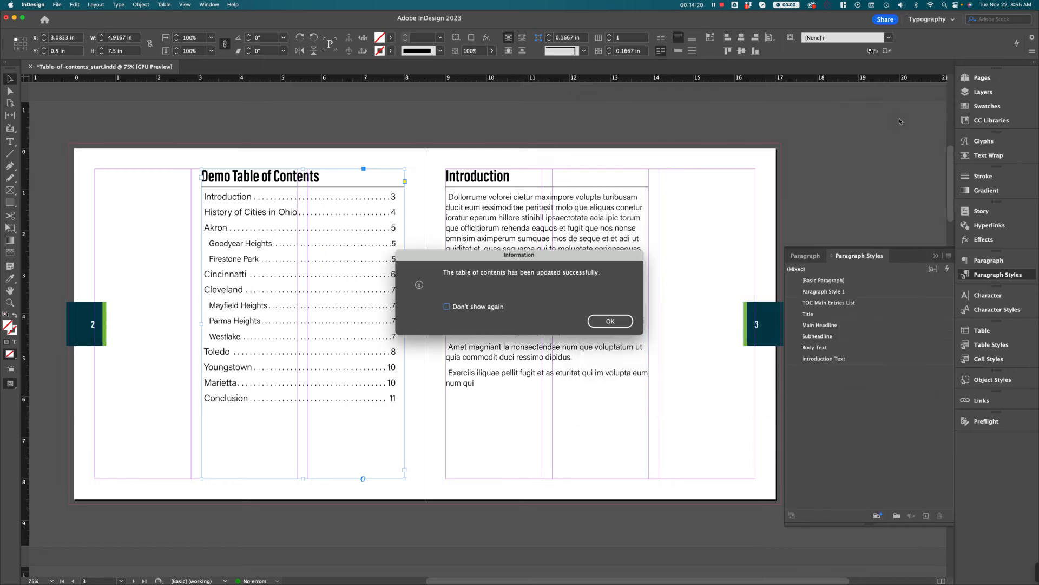
click(609, 321)
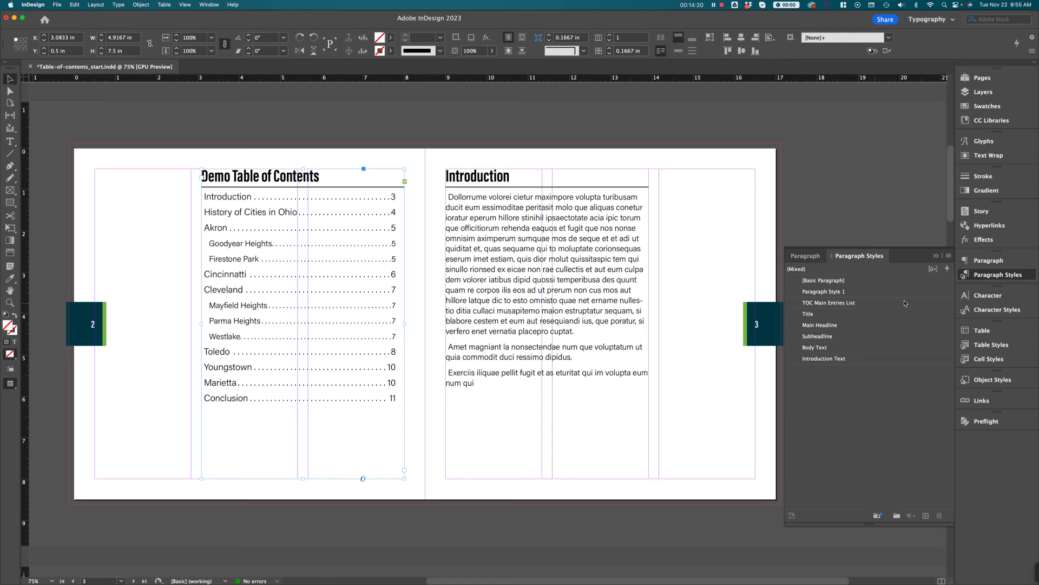
Rename Paragraph Style 1 as TOC Sub Entries List
click(837, 190)
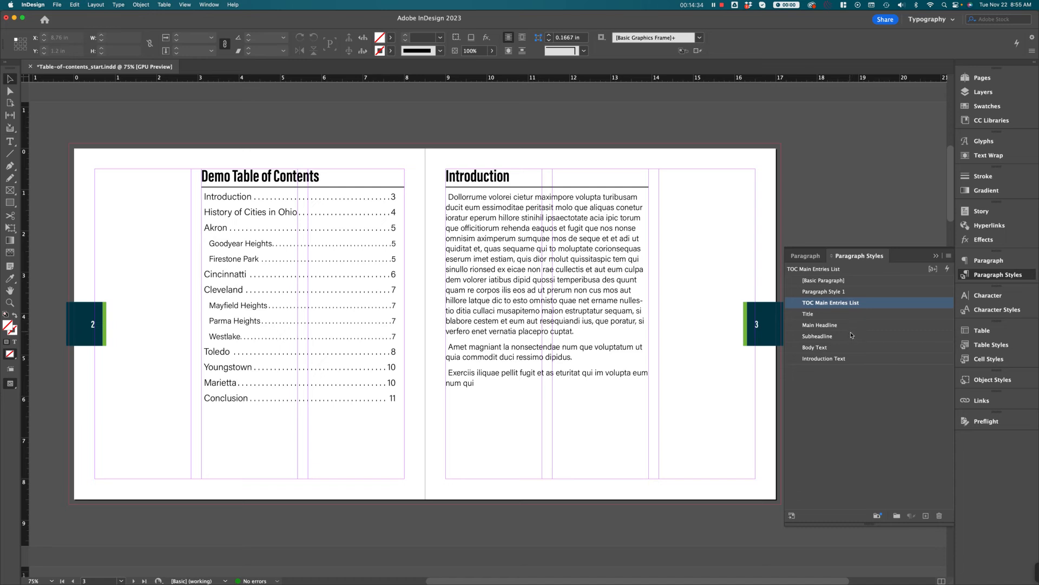
double_click(863, 293)
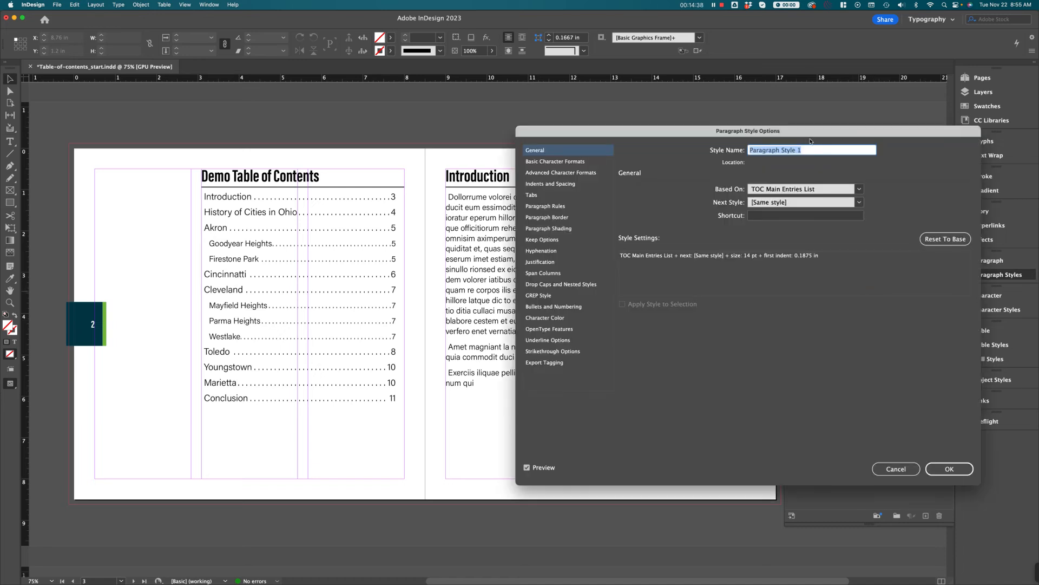
text(TOC Sub Entries List)
click(947, 469)
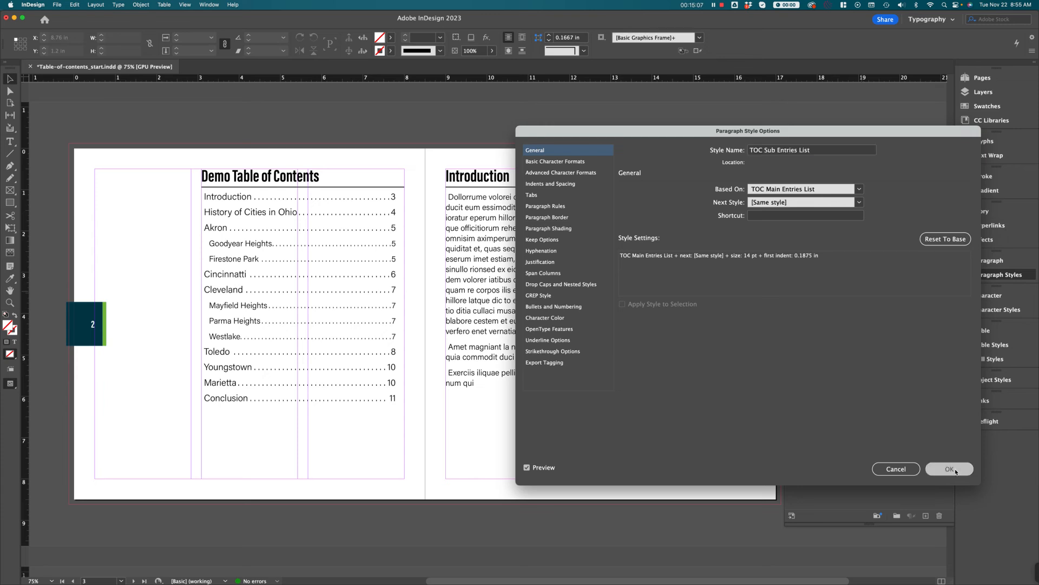
Set the character color of the TOC Sub Entries List style to a 60% tint of black and save the style
click(570, 185)
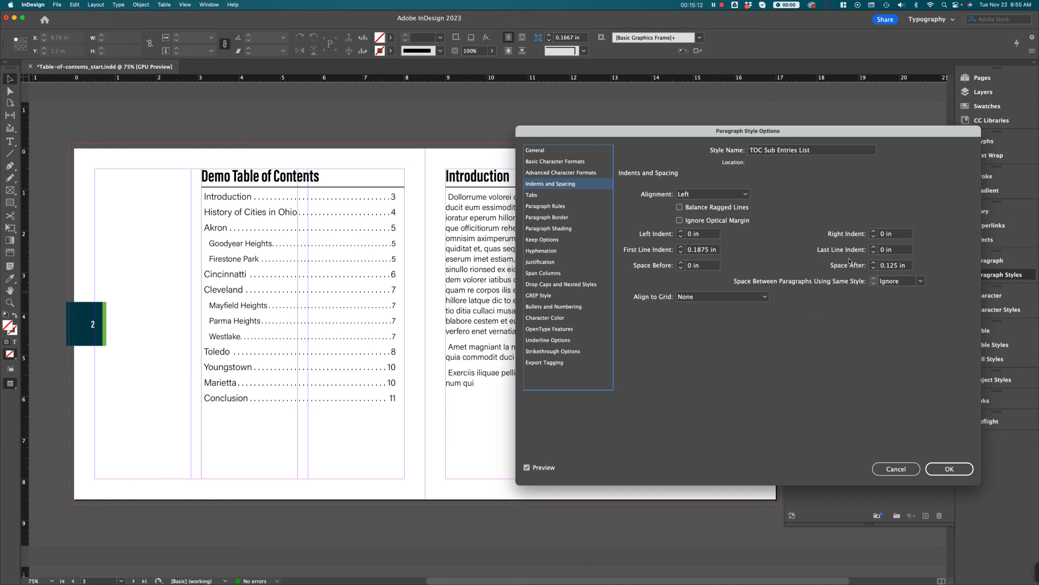
click(566, 172)
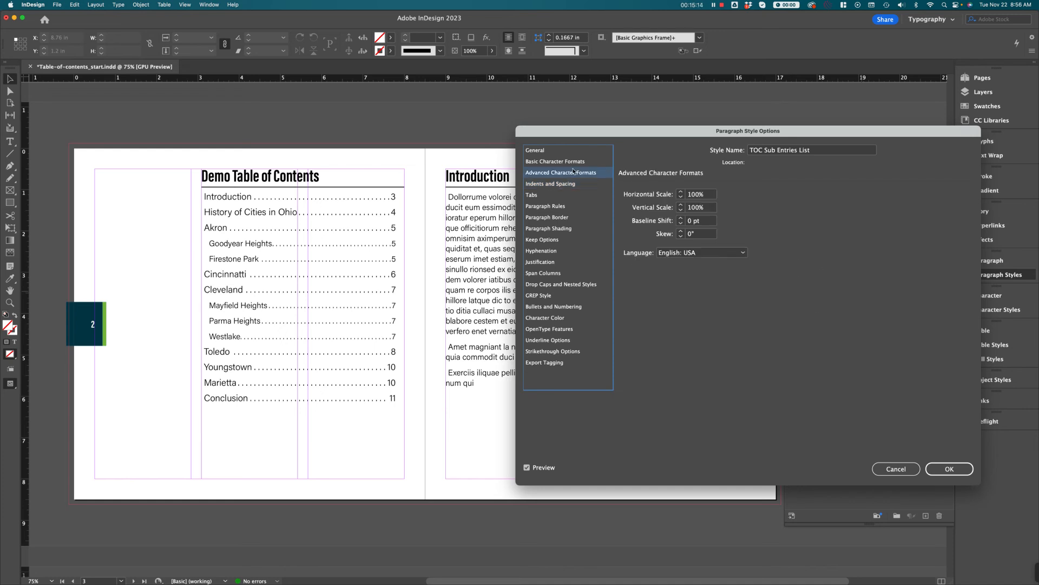
click(558, 162)
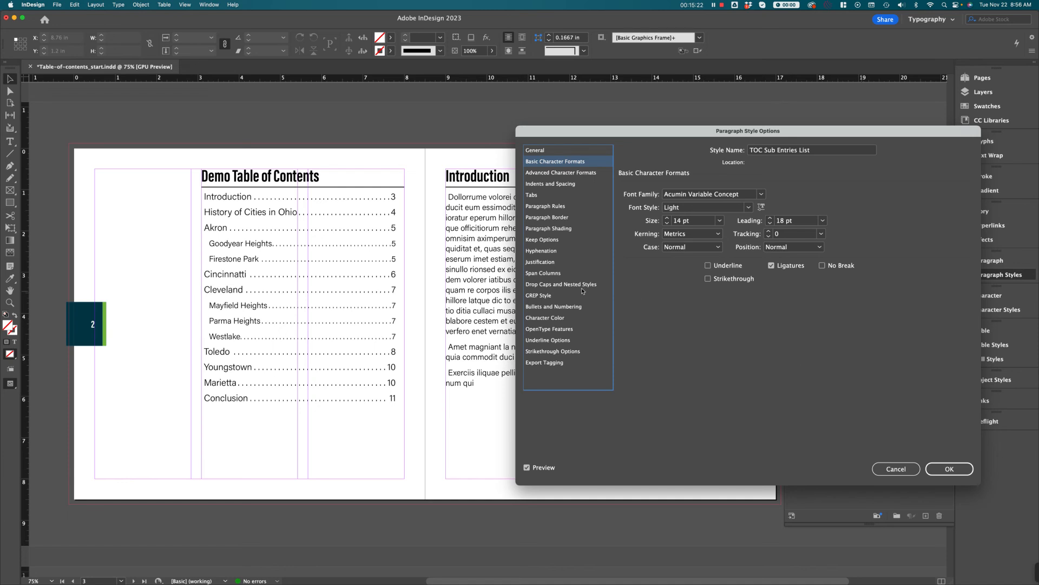
click(539, 318)
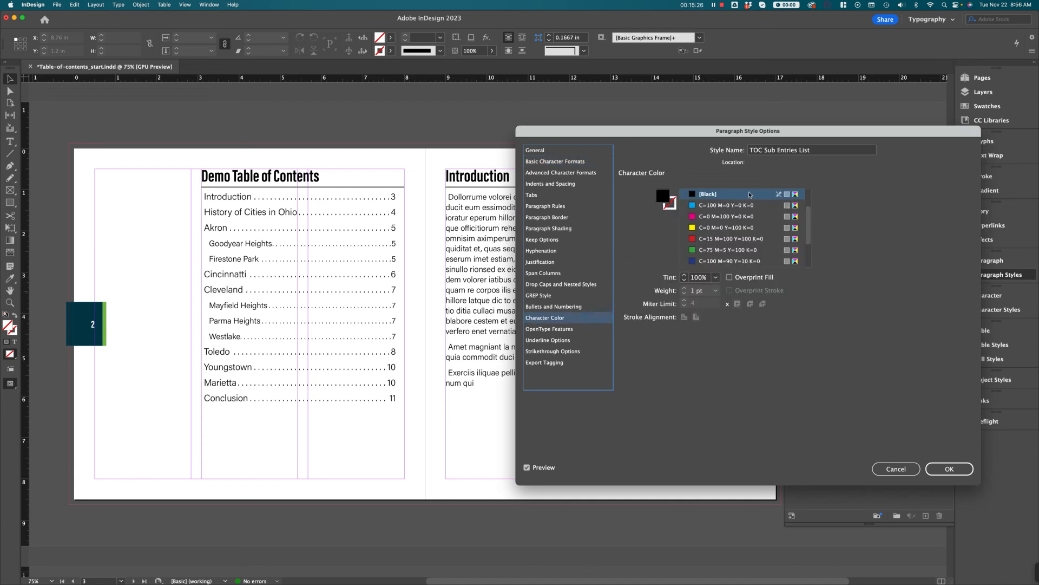
click(716, 278)
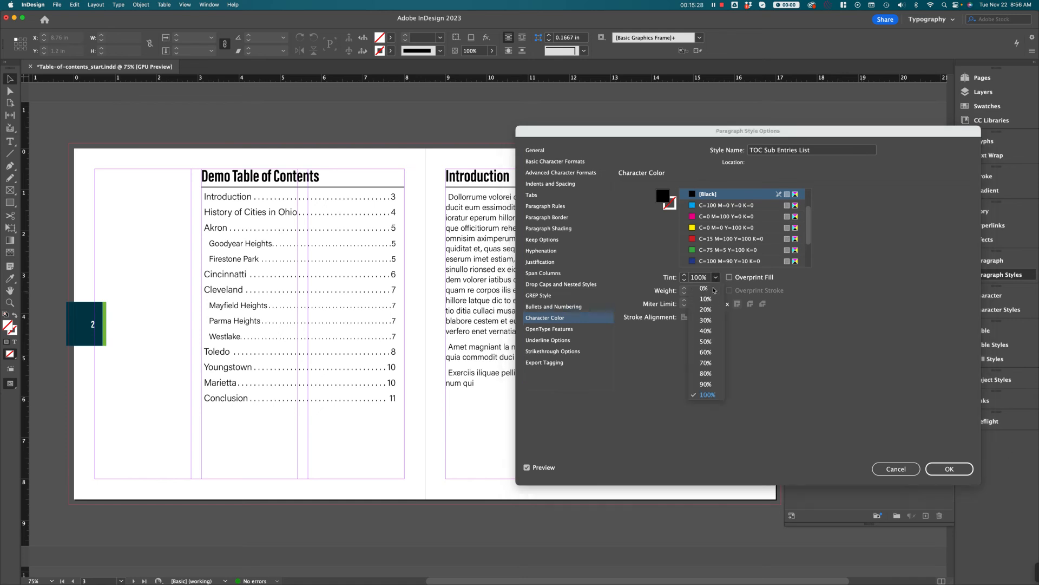
click(705, 351)
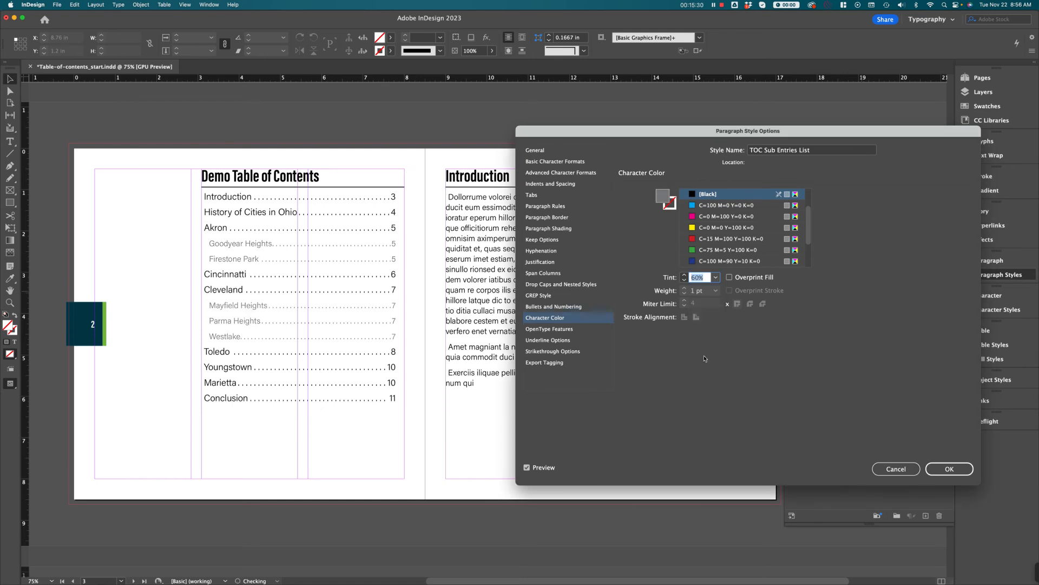
click(956, 475)
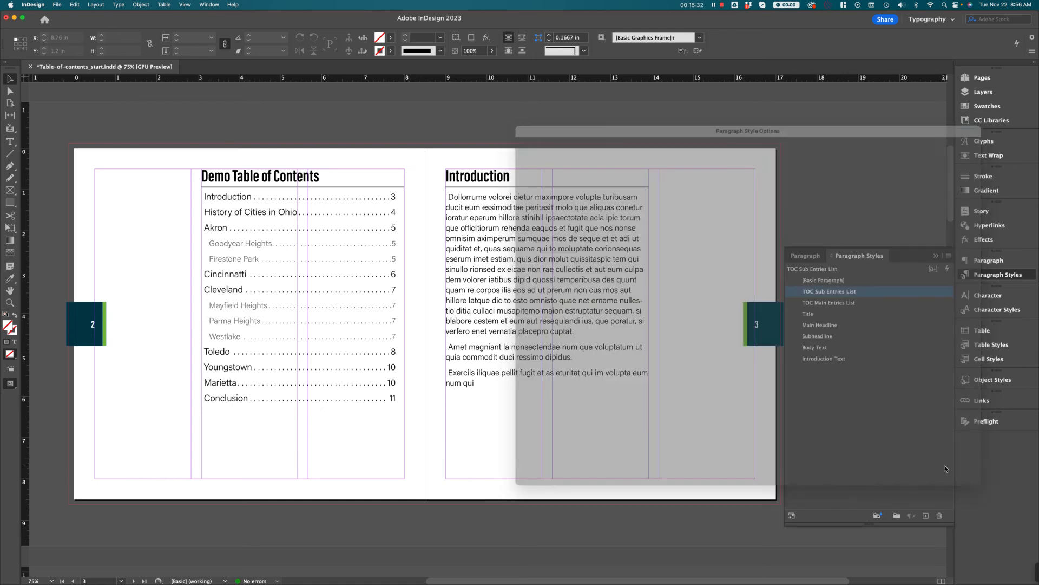
Try a space after of 0.0625 in for the TOC Sub Entries List style, and restore it to 0.125 in
click(845, 399)
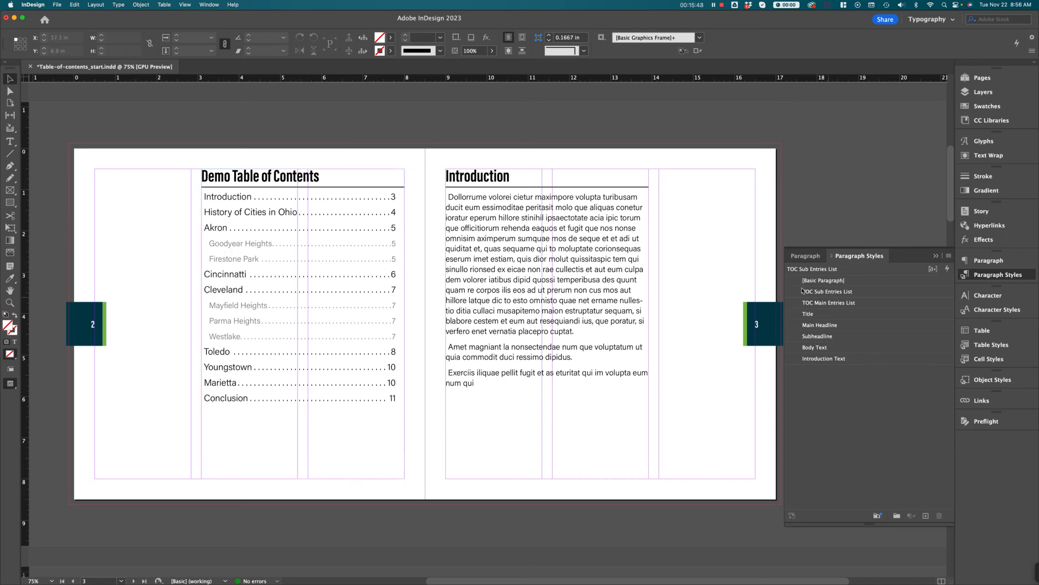
double_click(884, 295)
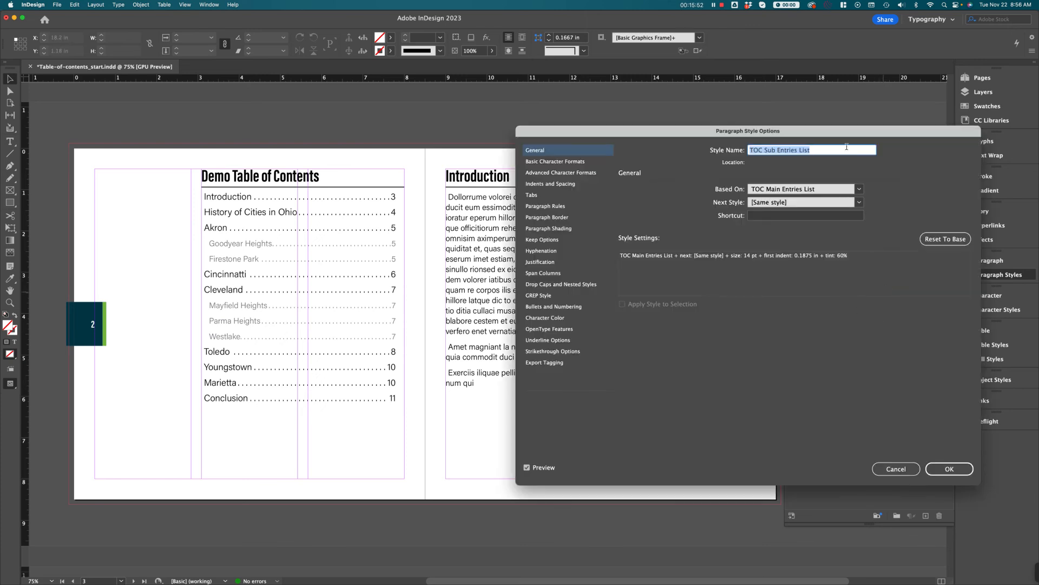
click(556, 186)
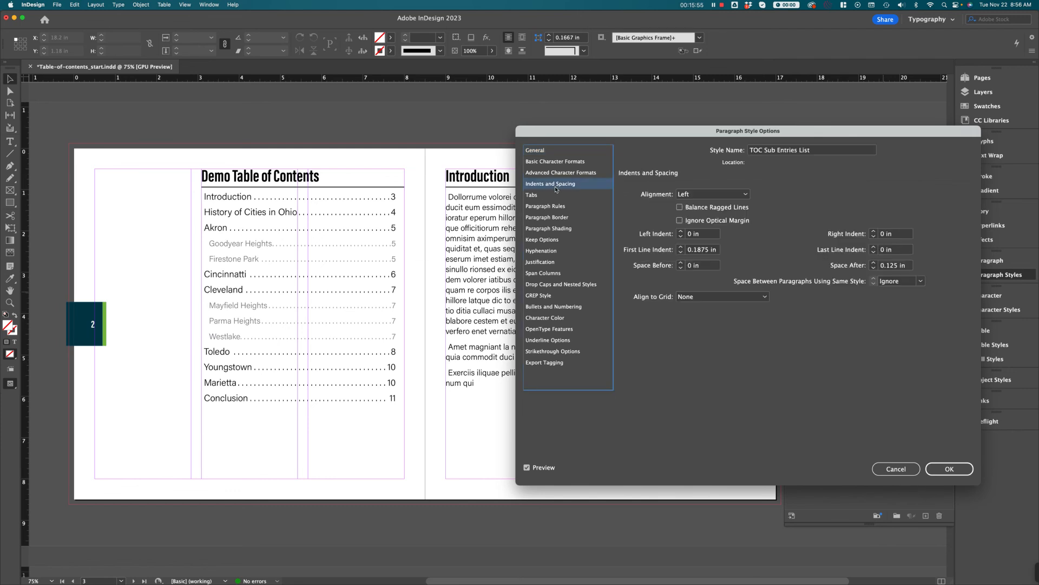
click(874, 268)
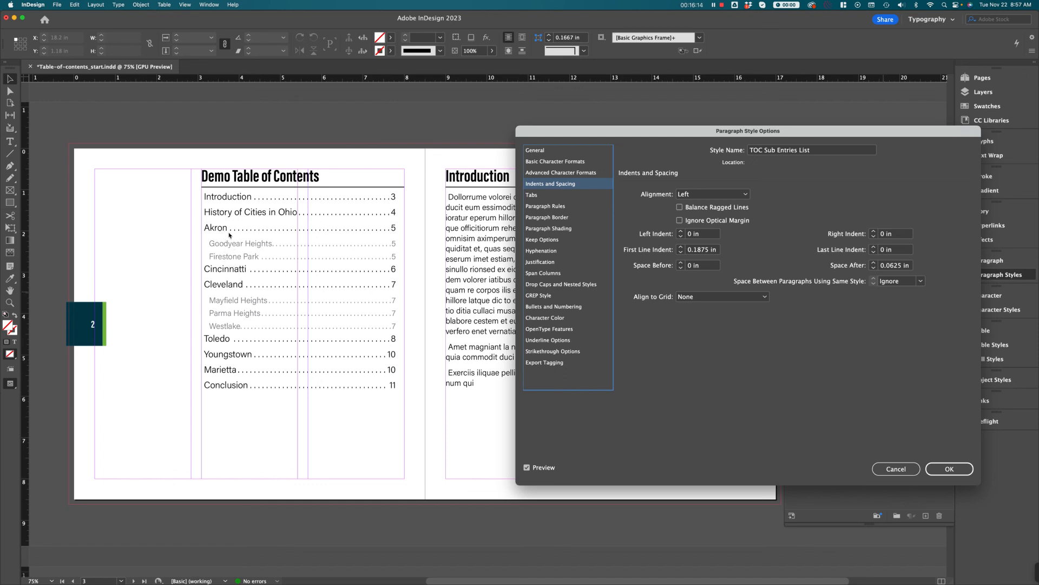
click(874, 263)
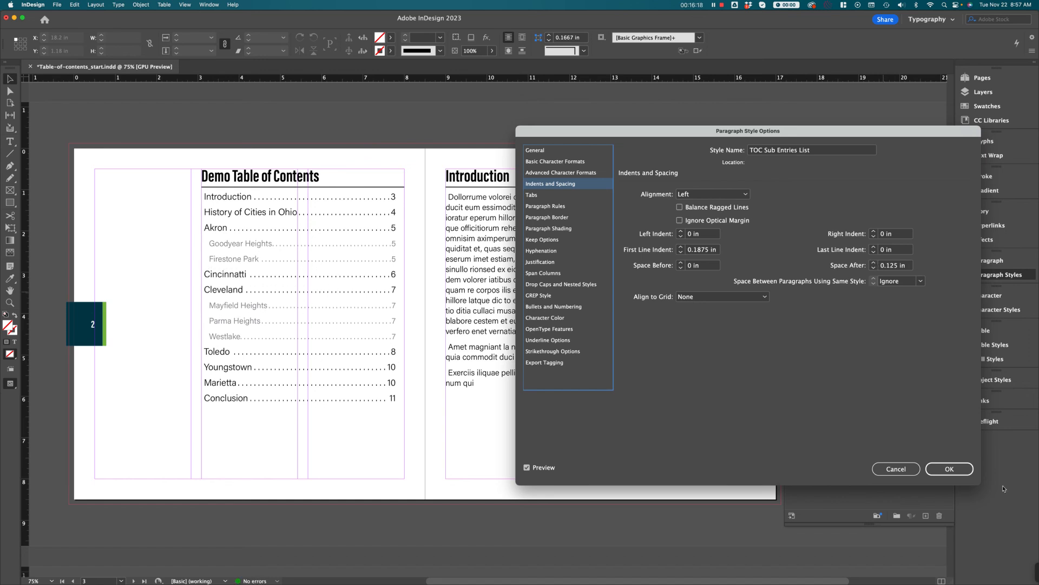
click(935, 471)
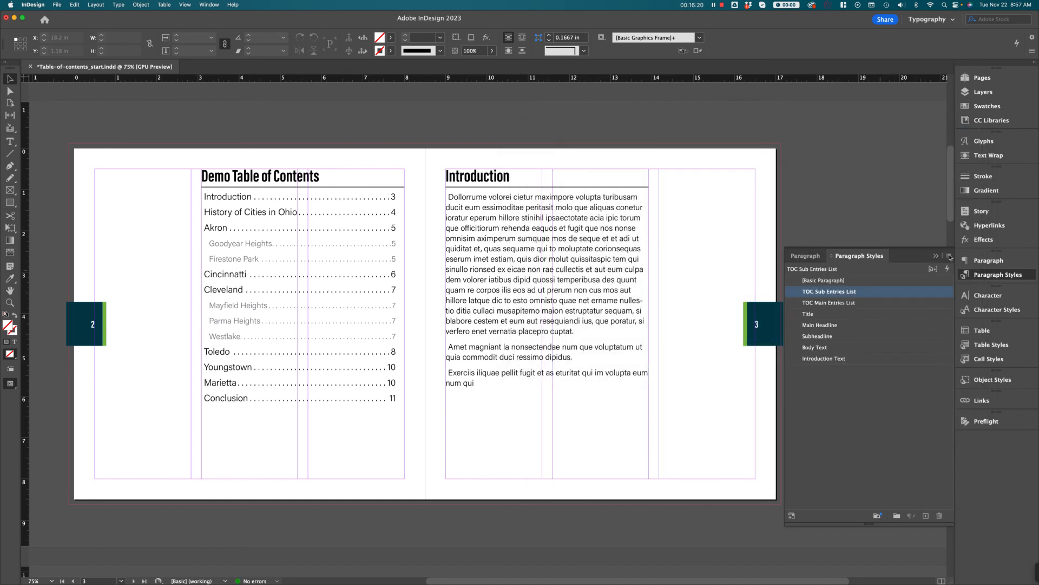
Open the A-Parent spread to examine the page number markers on its outer edges
click(937, 256)
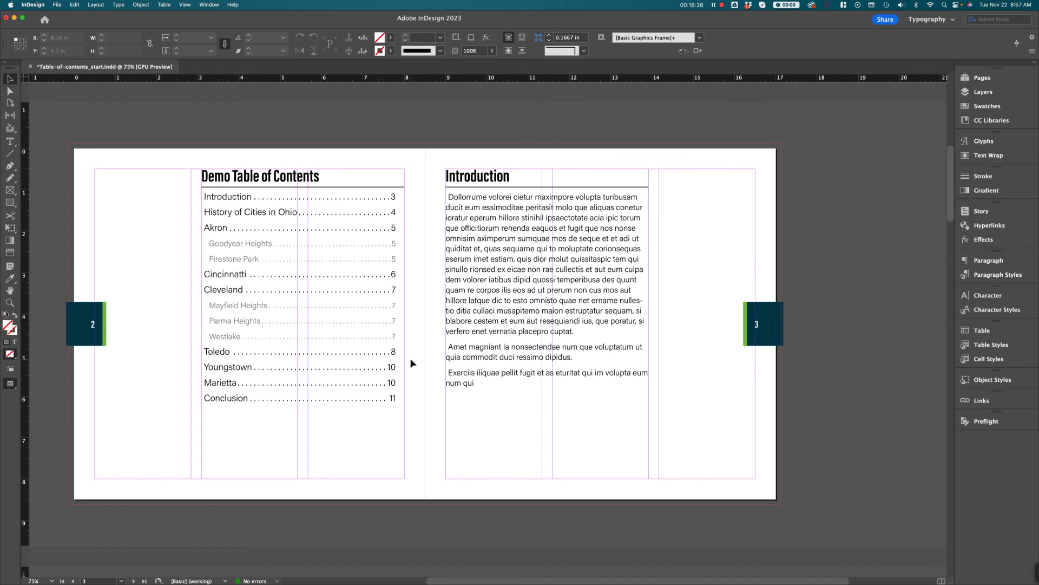
click(102, 8)
click(102, 9)
click(979, 80)
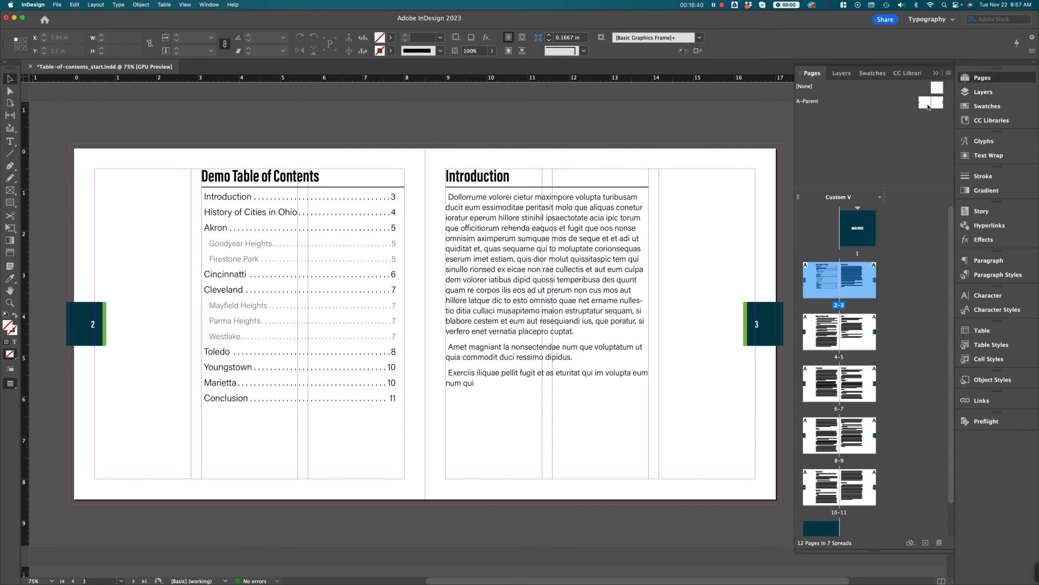
double_click(928, 106)
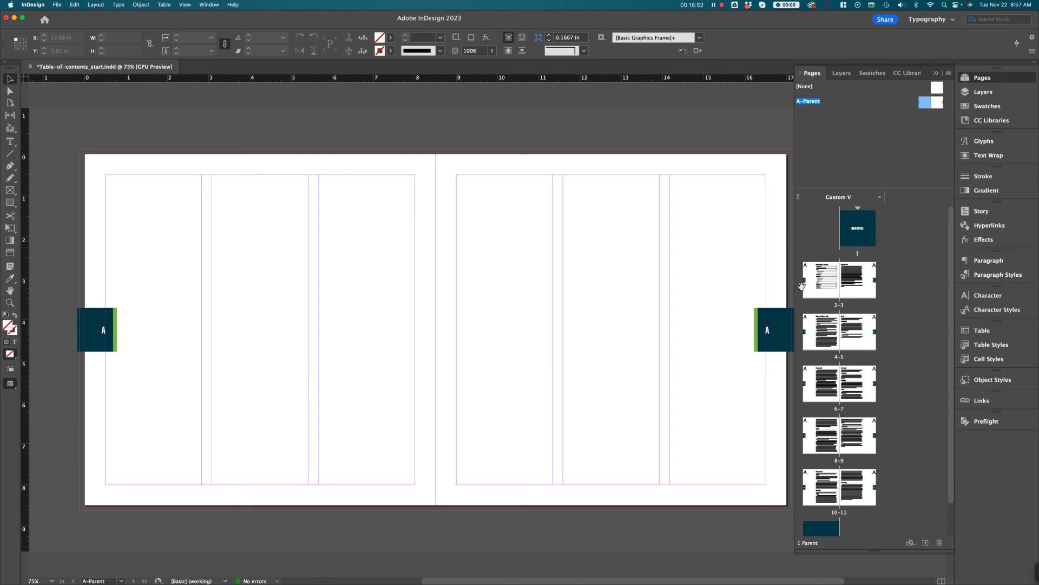
Return from the parent spread to the table of contents spread on pages 2-3
alt+click(818, 292)
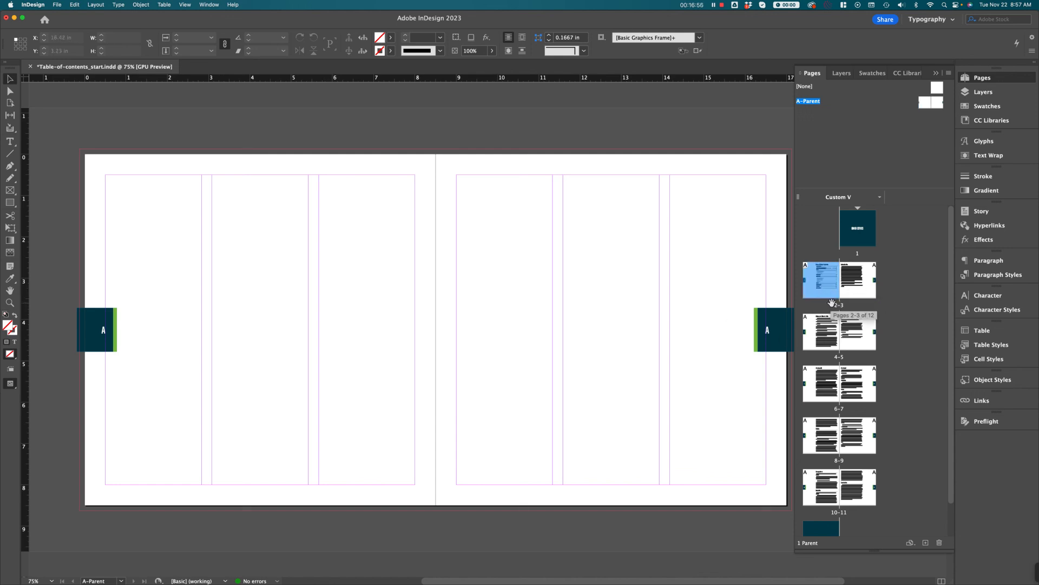
double_click(830, 284)
drag(706, 332, 385, 339)
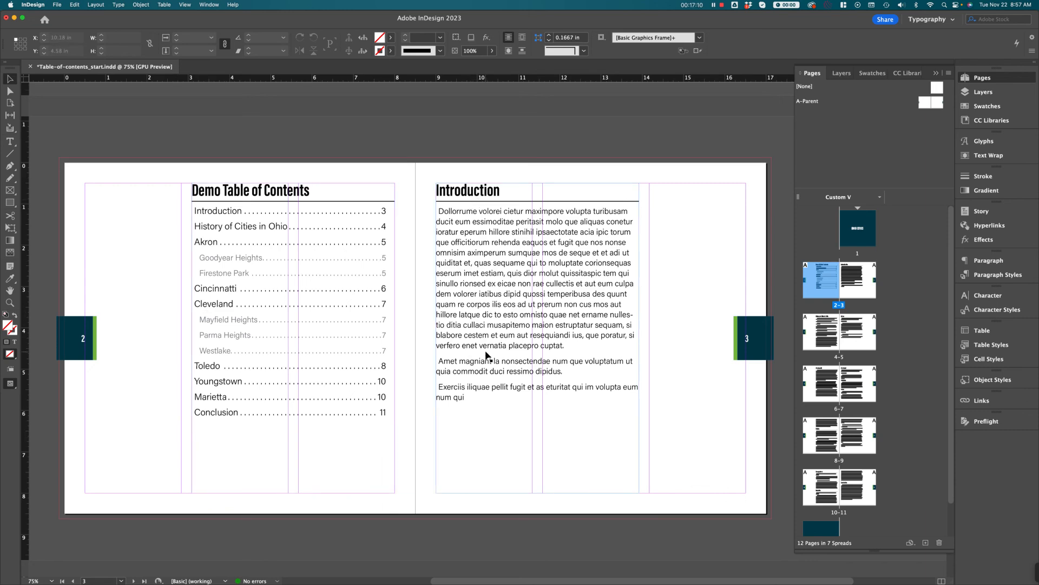
Review the headings on pages 4-5 alongside the document's paragraph styles, deselect the highlighted style, and return to the table of contents spread
scroll(486, 354, down, 3)
scroll(312, 455, down, 2)
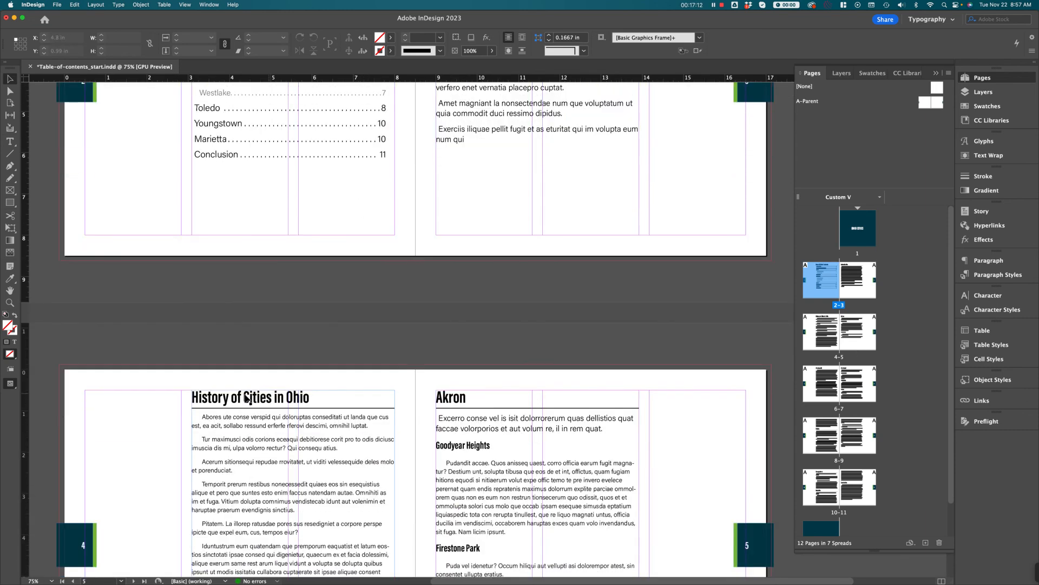
click(995, 276)
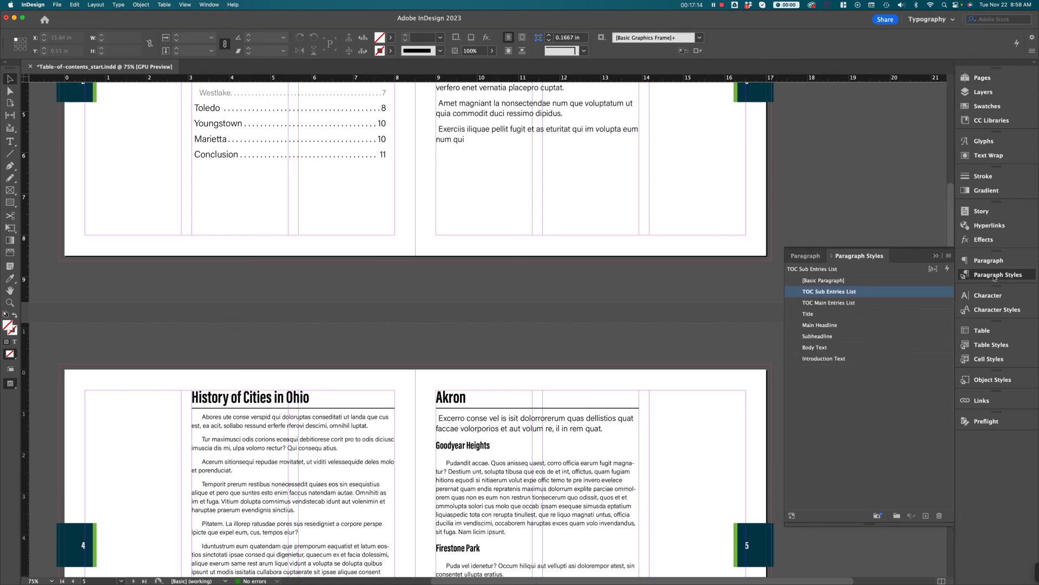
click(826, 401)
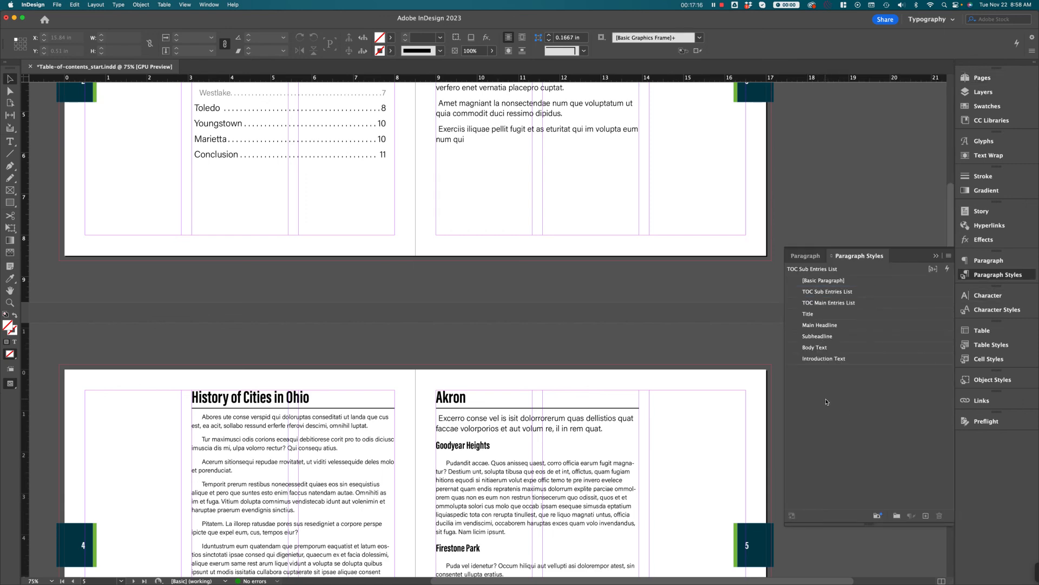
scroll(577, 294, up, 10)
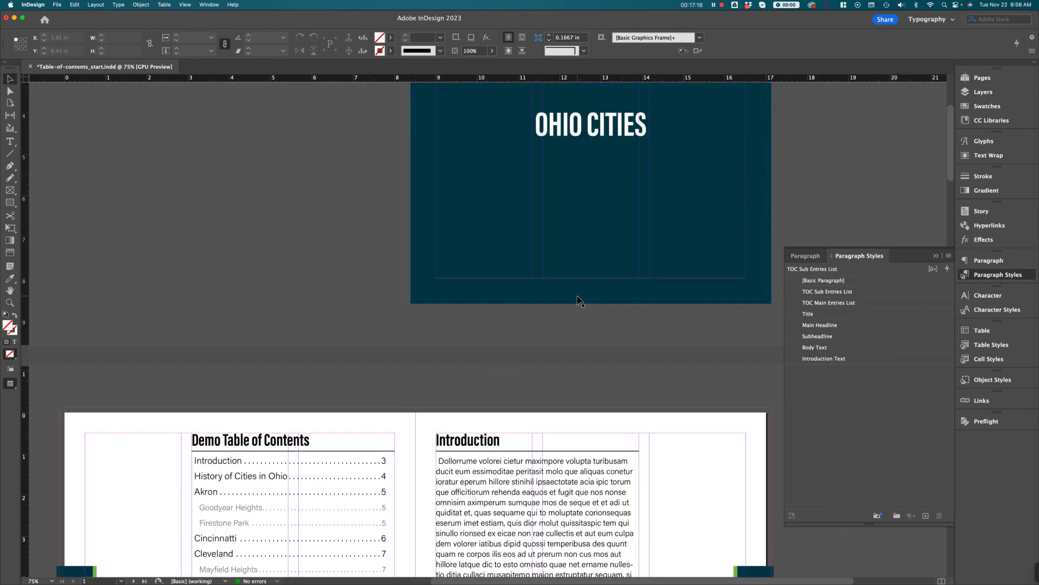
scroll(464, 330, down, 3)
scroll(464, 331, down, 3)
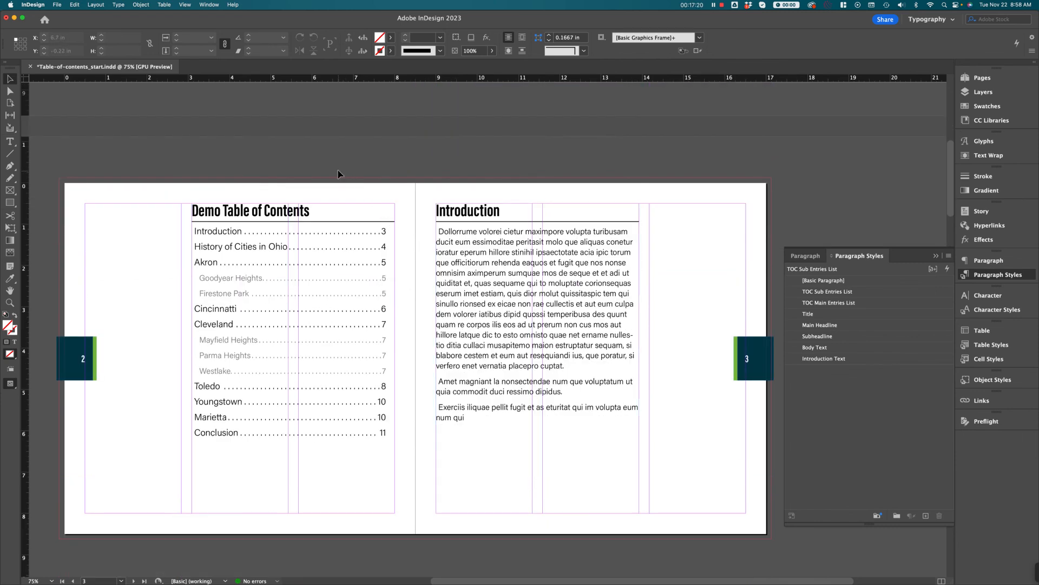
scroll(338, 173, left, 2)
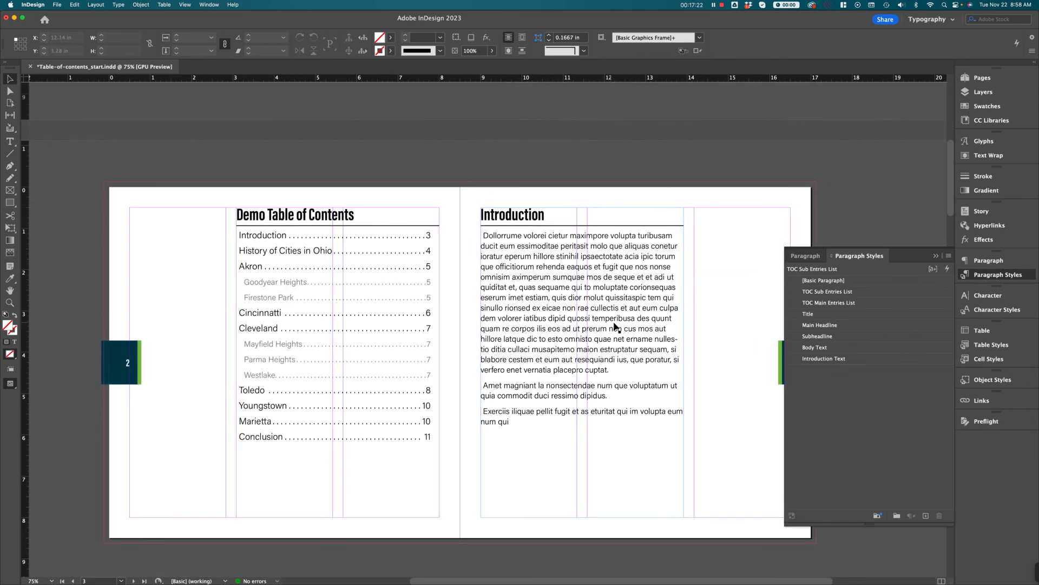